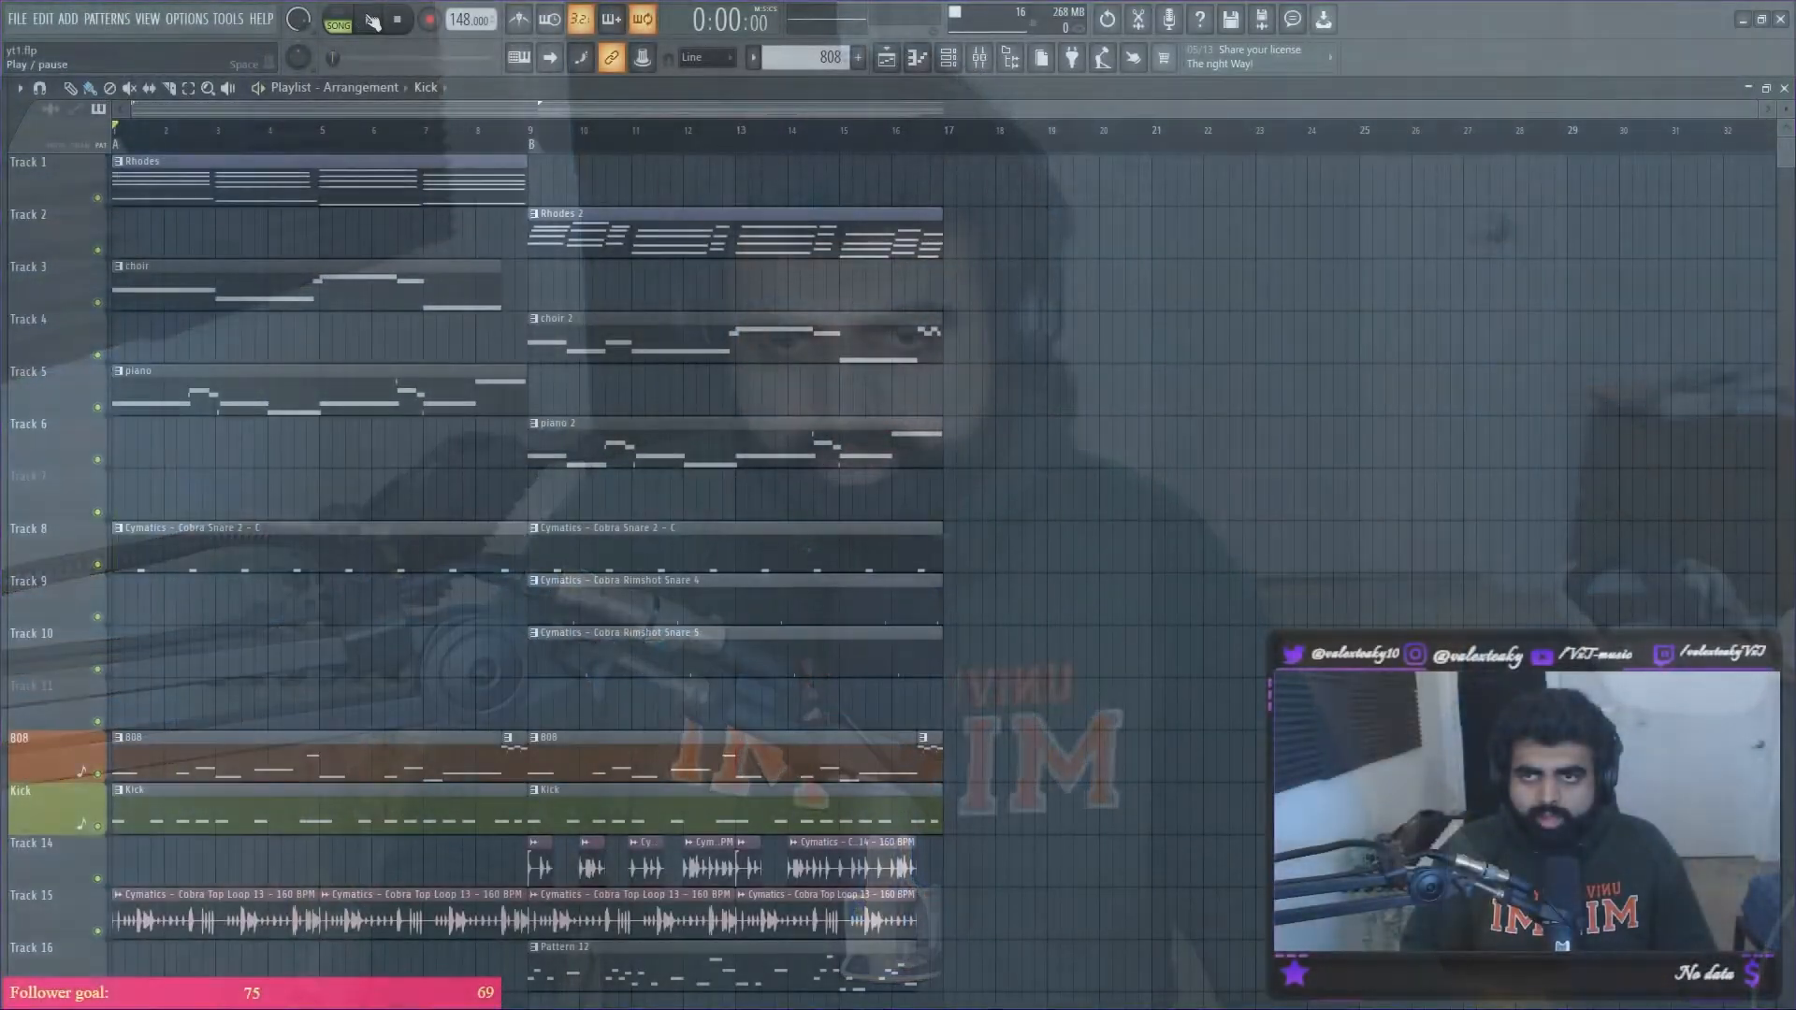
Step: Play the song and open the SPAN analyzer on the Master track
click(367, 19)
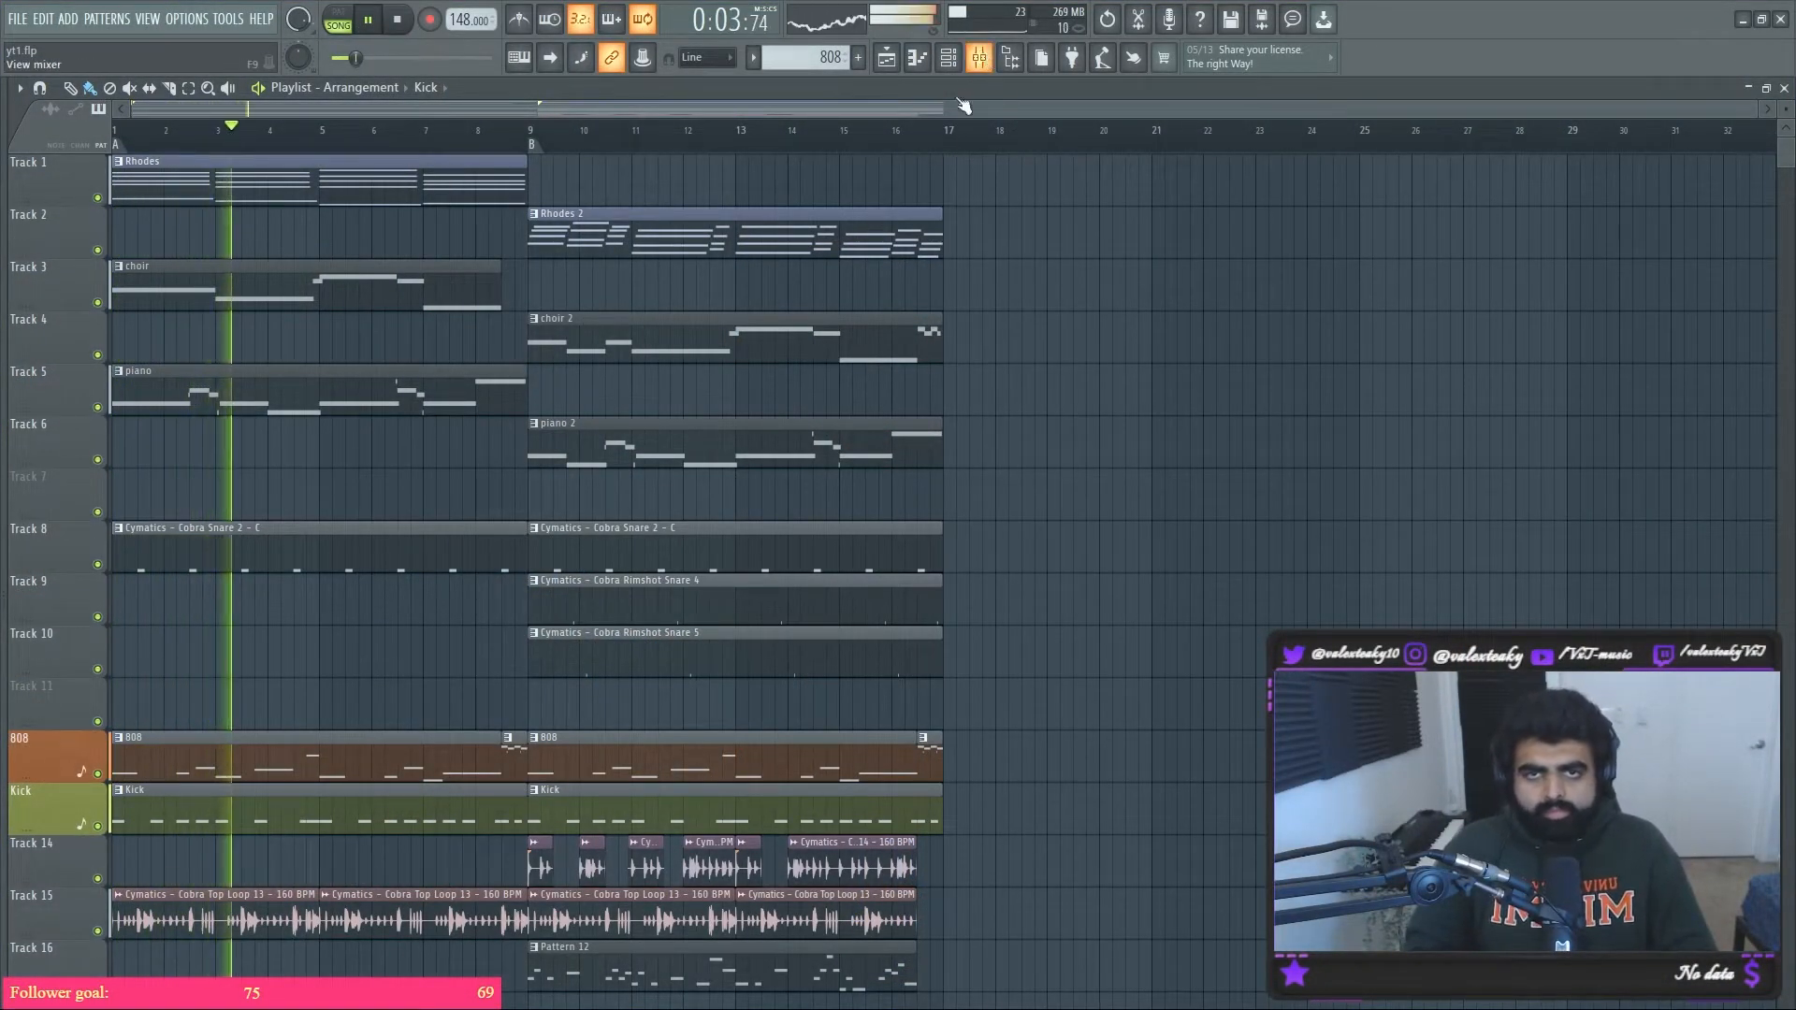
key(F9)
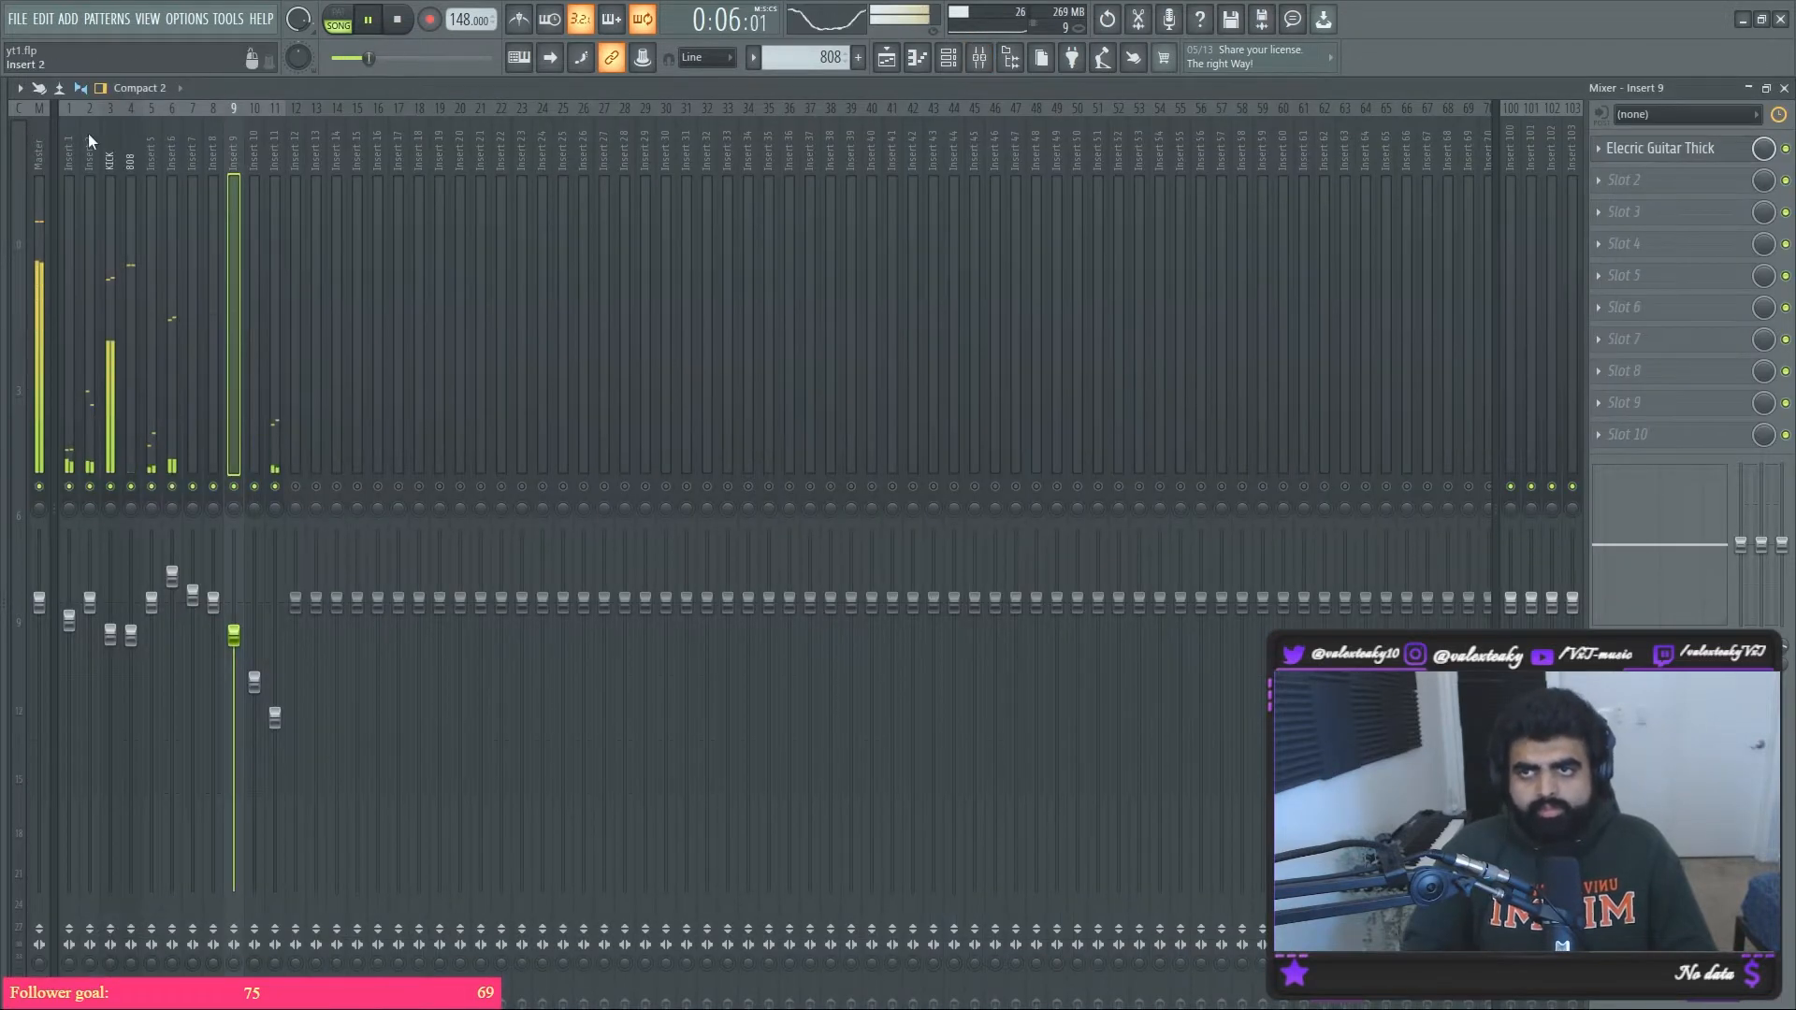
click(43, 131)
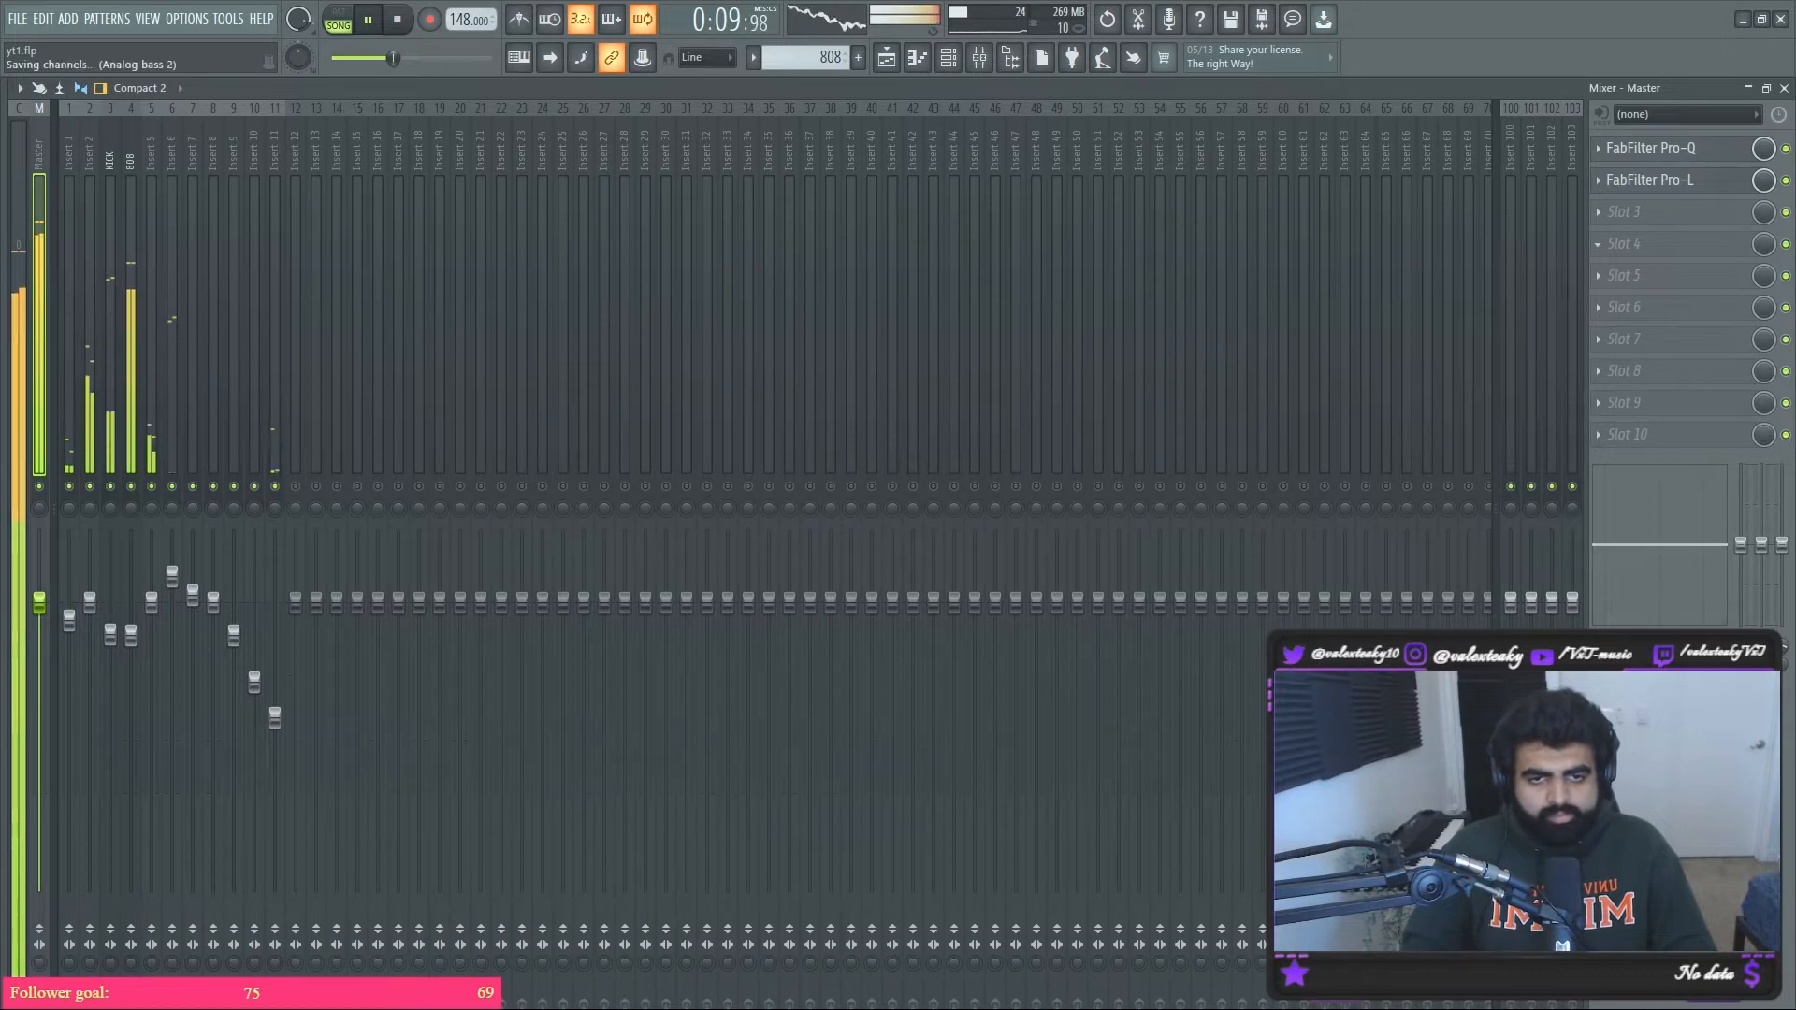
click(1782, 89)
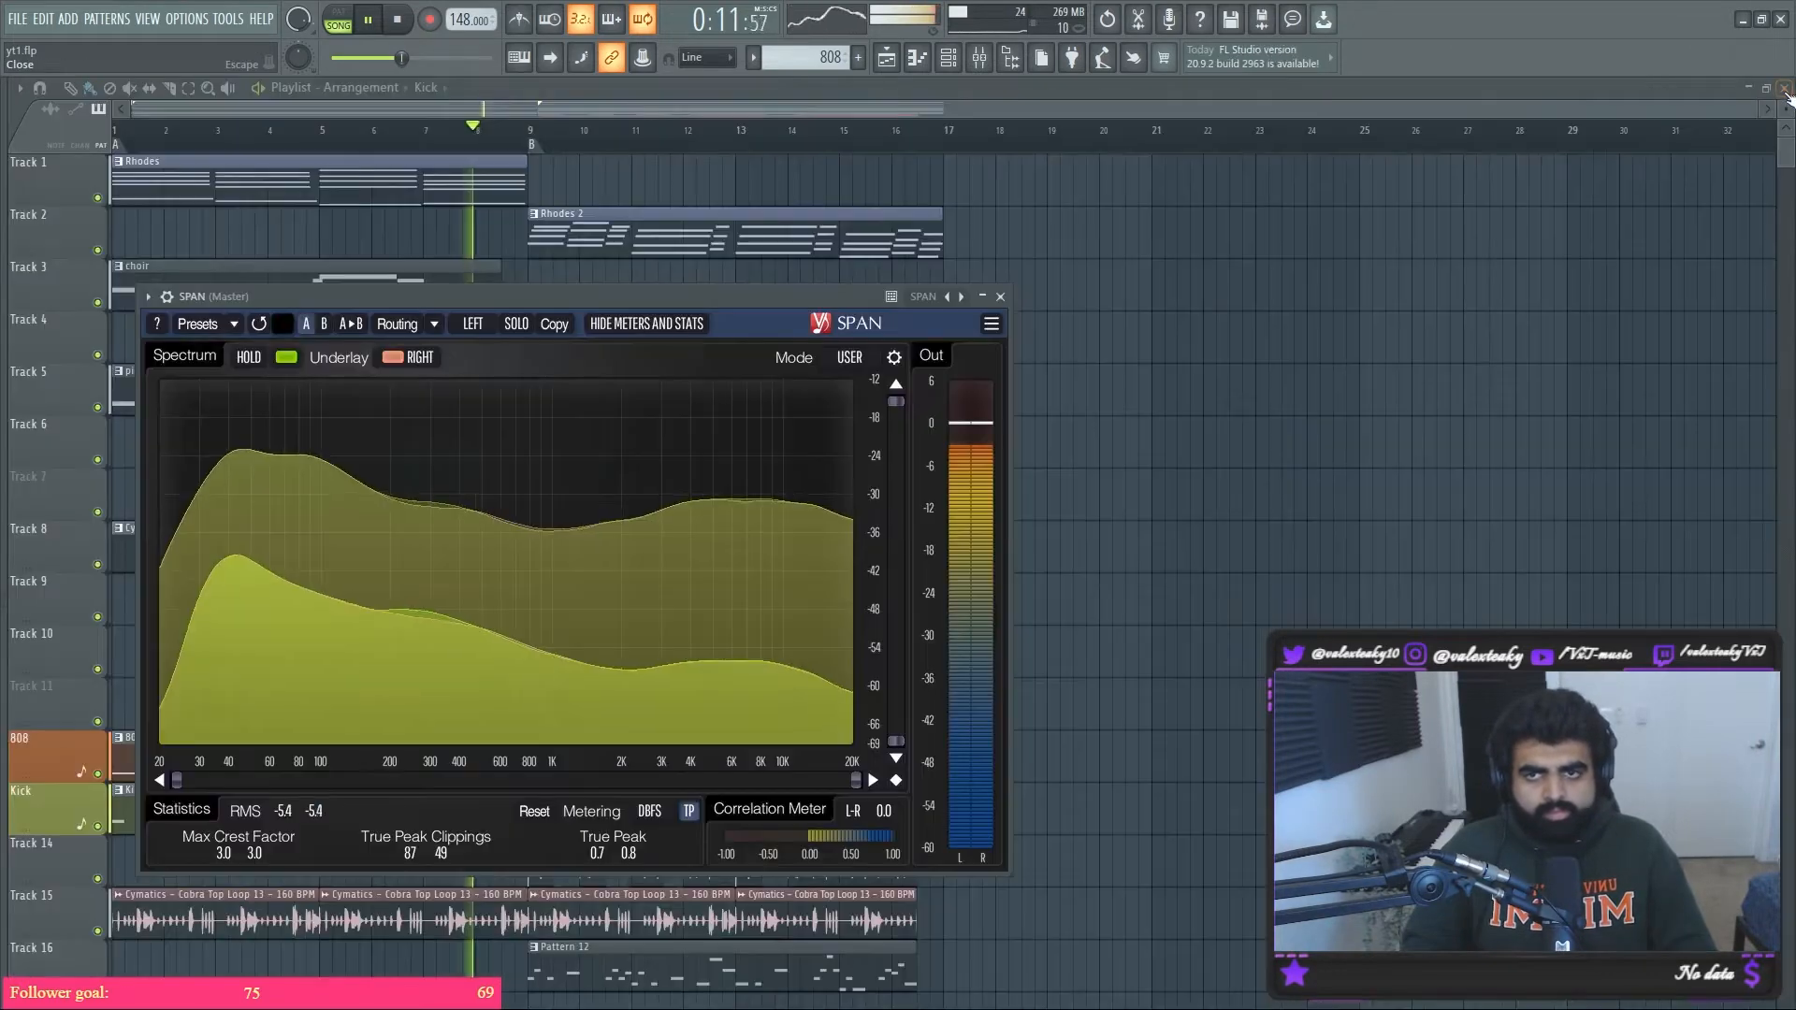
Step: Load SPAN's Mid-Side Stereo preset, move the analyzer beside the arrangement to watch the spectrum, and stop playback
right_click(962, 297)
click(1019, 399)
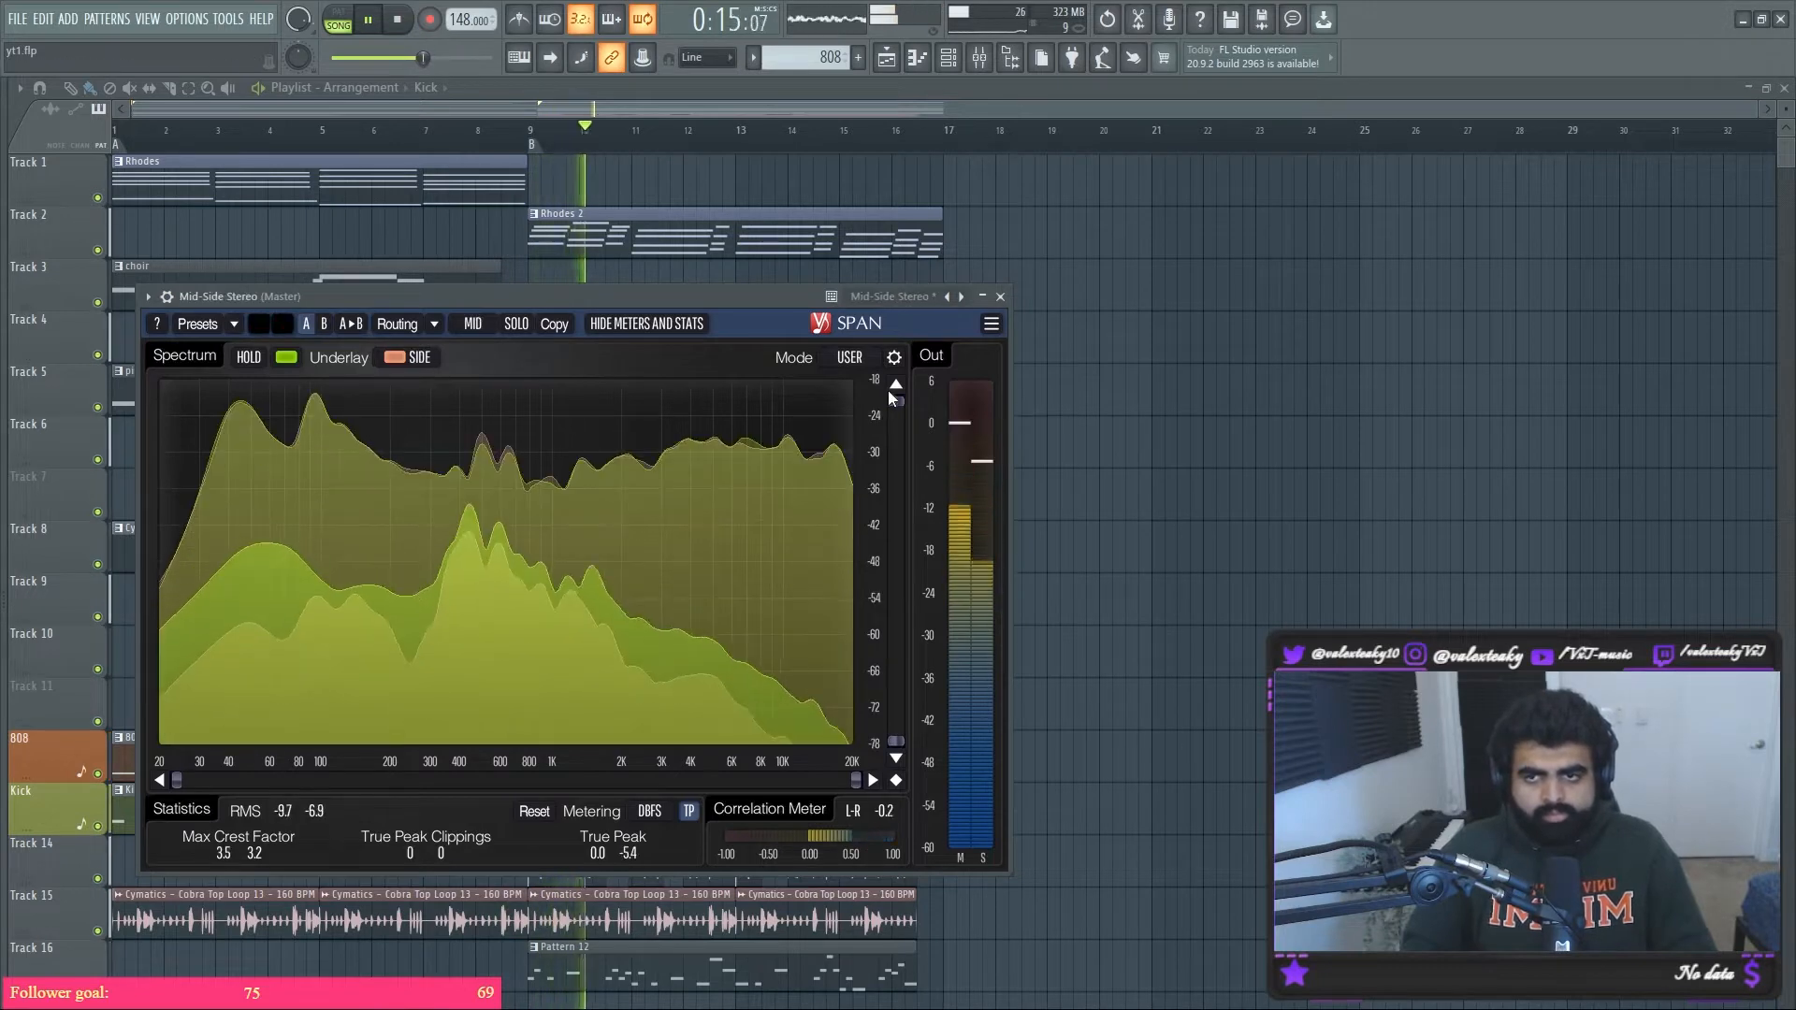
drag(739, 295, 1369, 305)
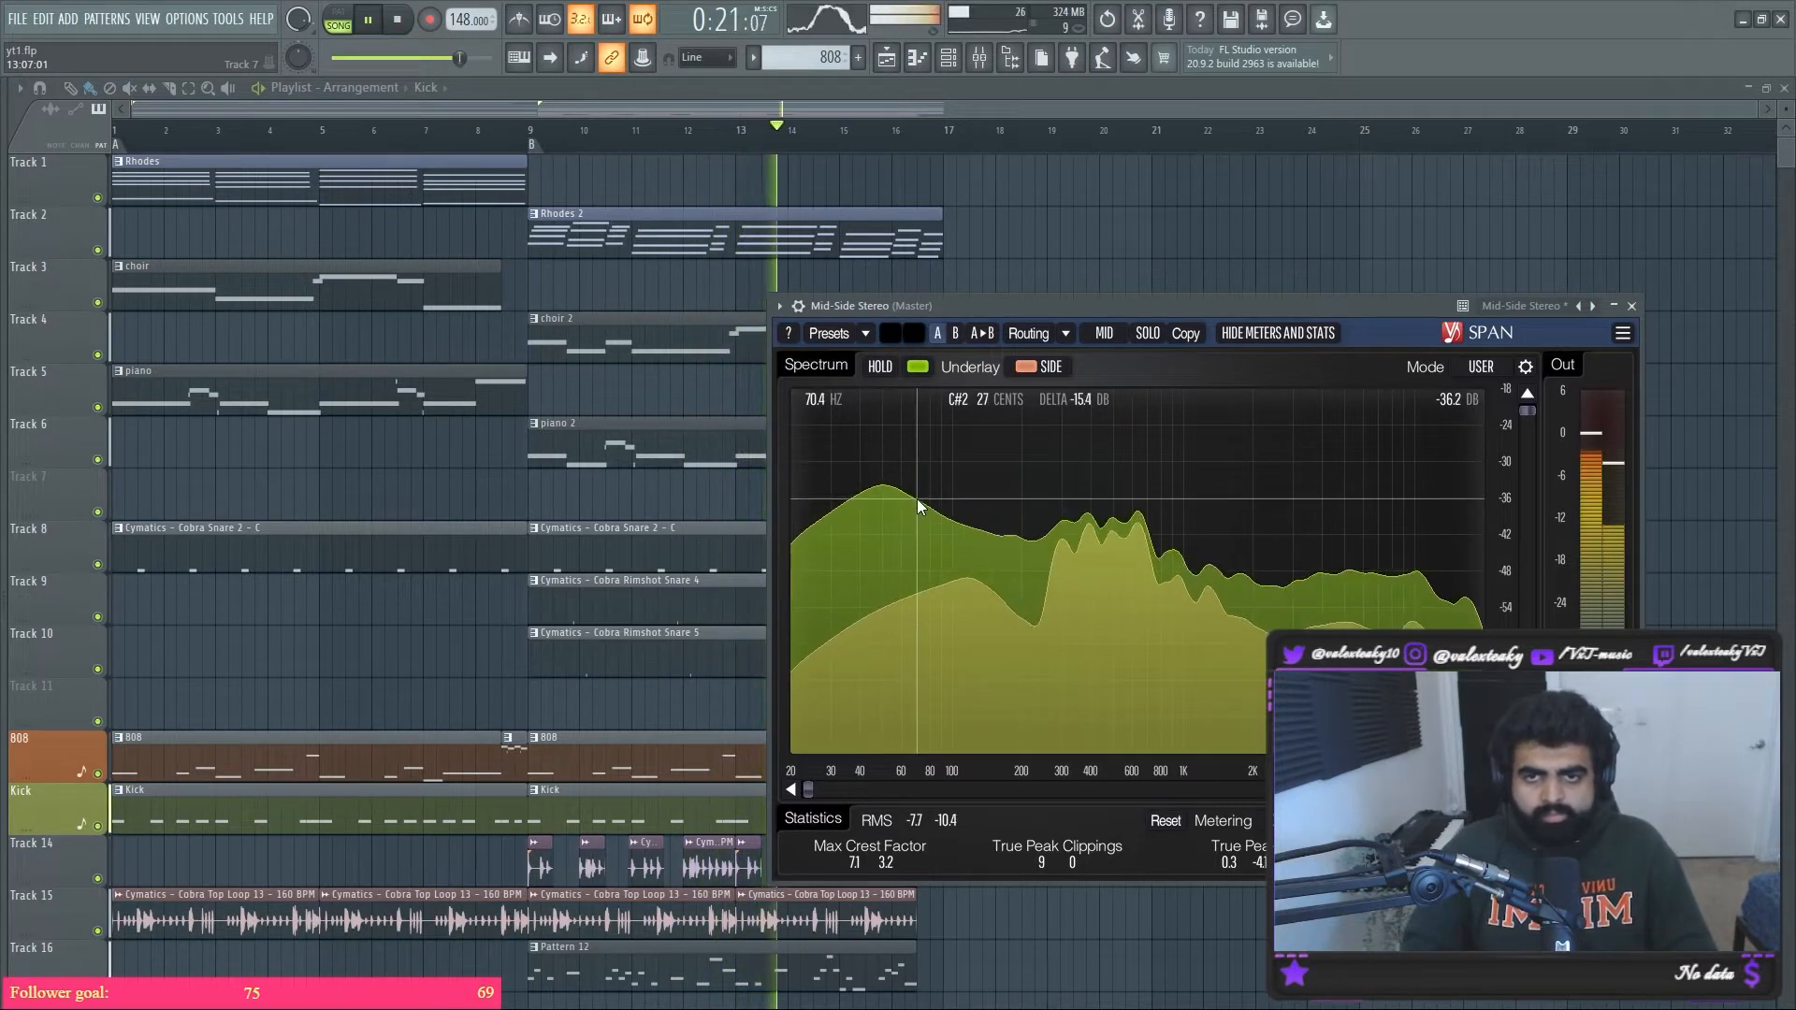
click(401, 28)
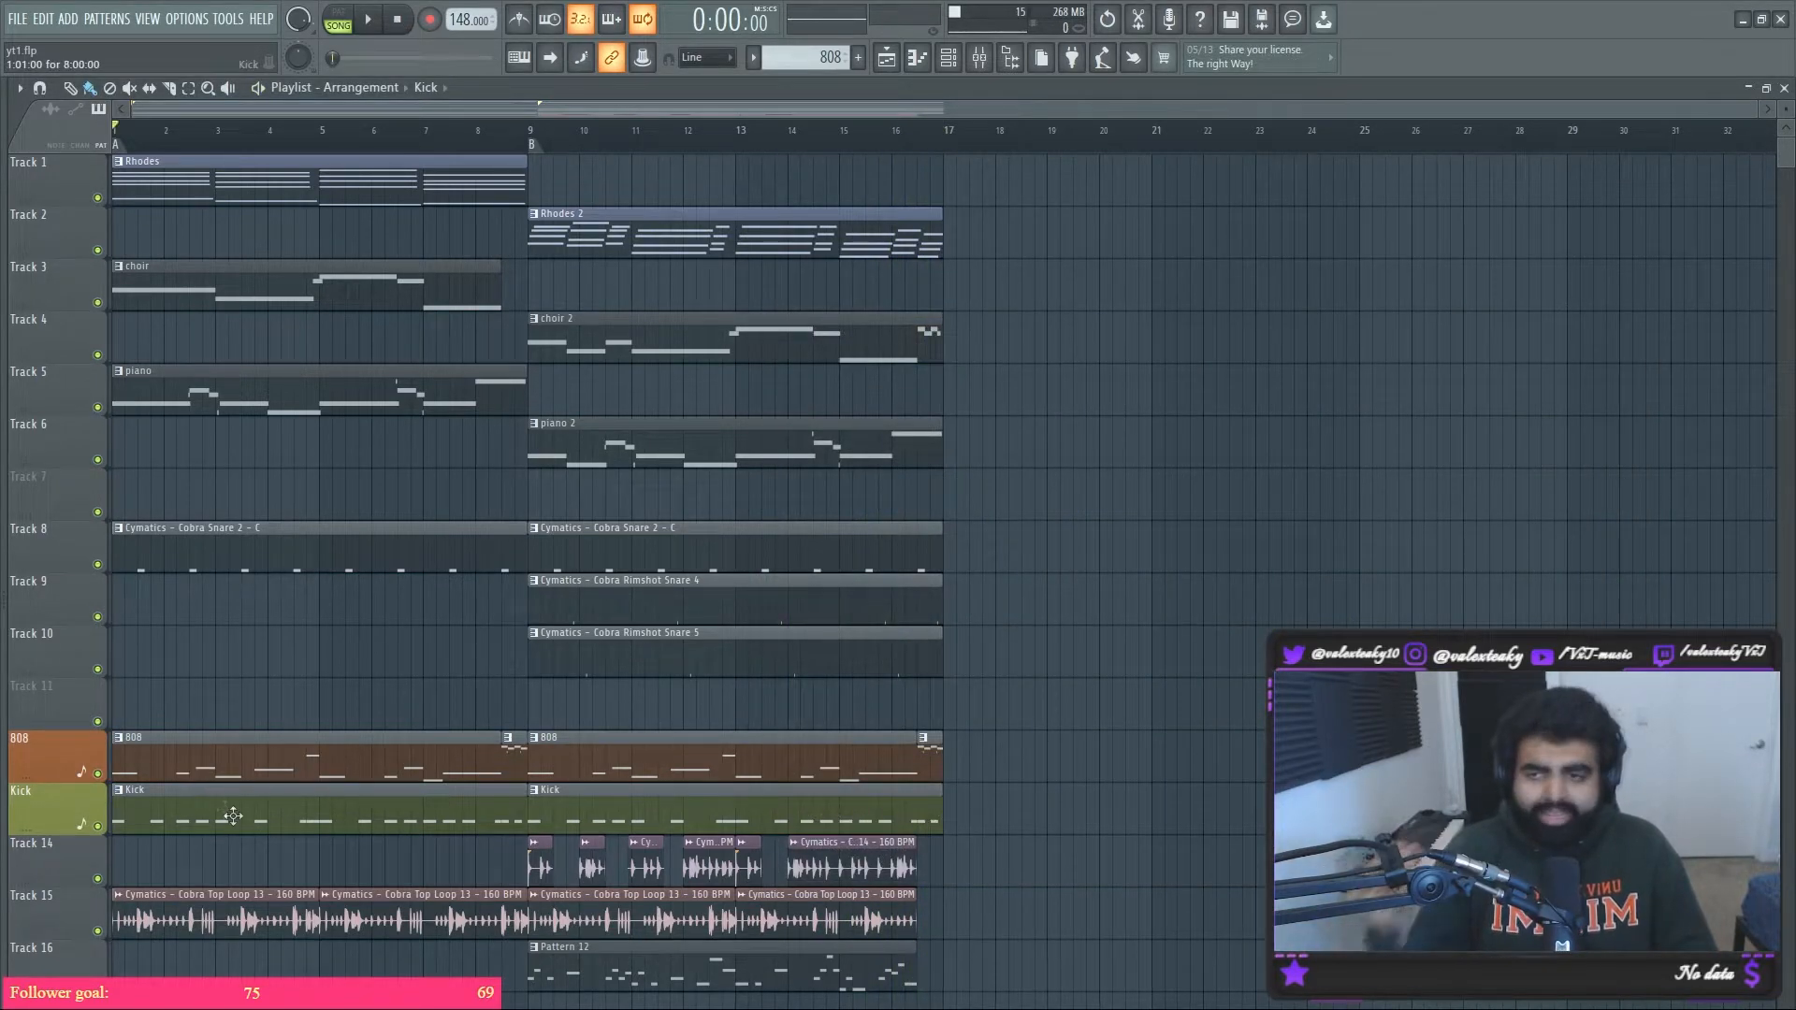
Step: Delete the Kick clip from the first section and the long 808 clip from the second section
right_click(371, 829)
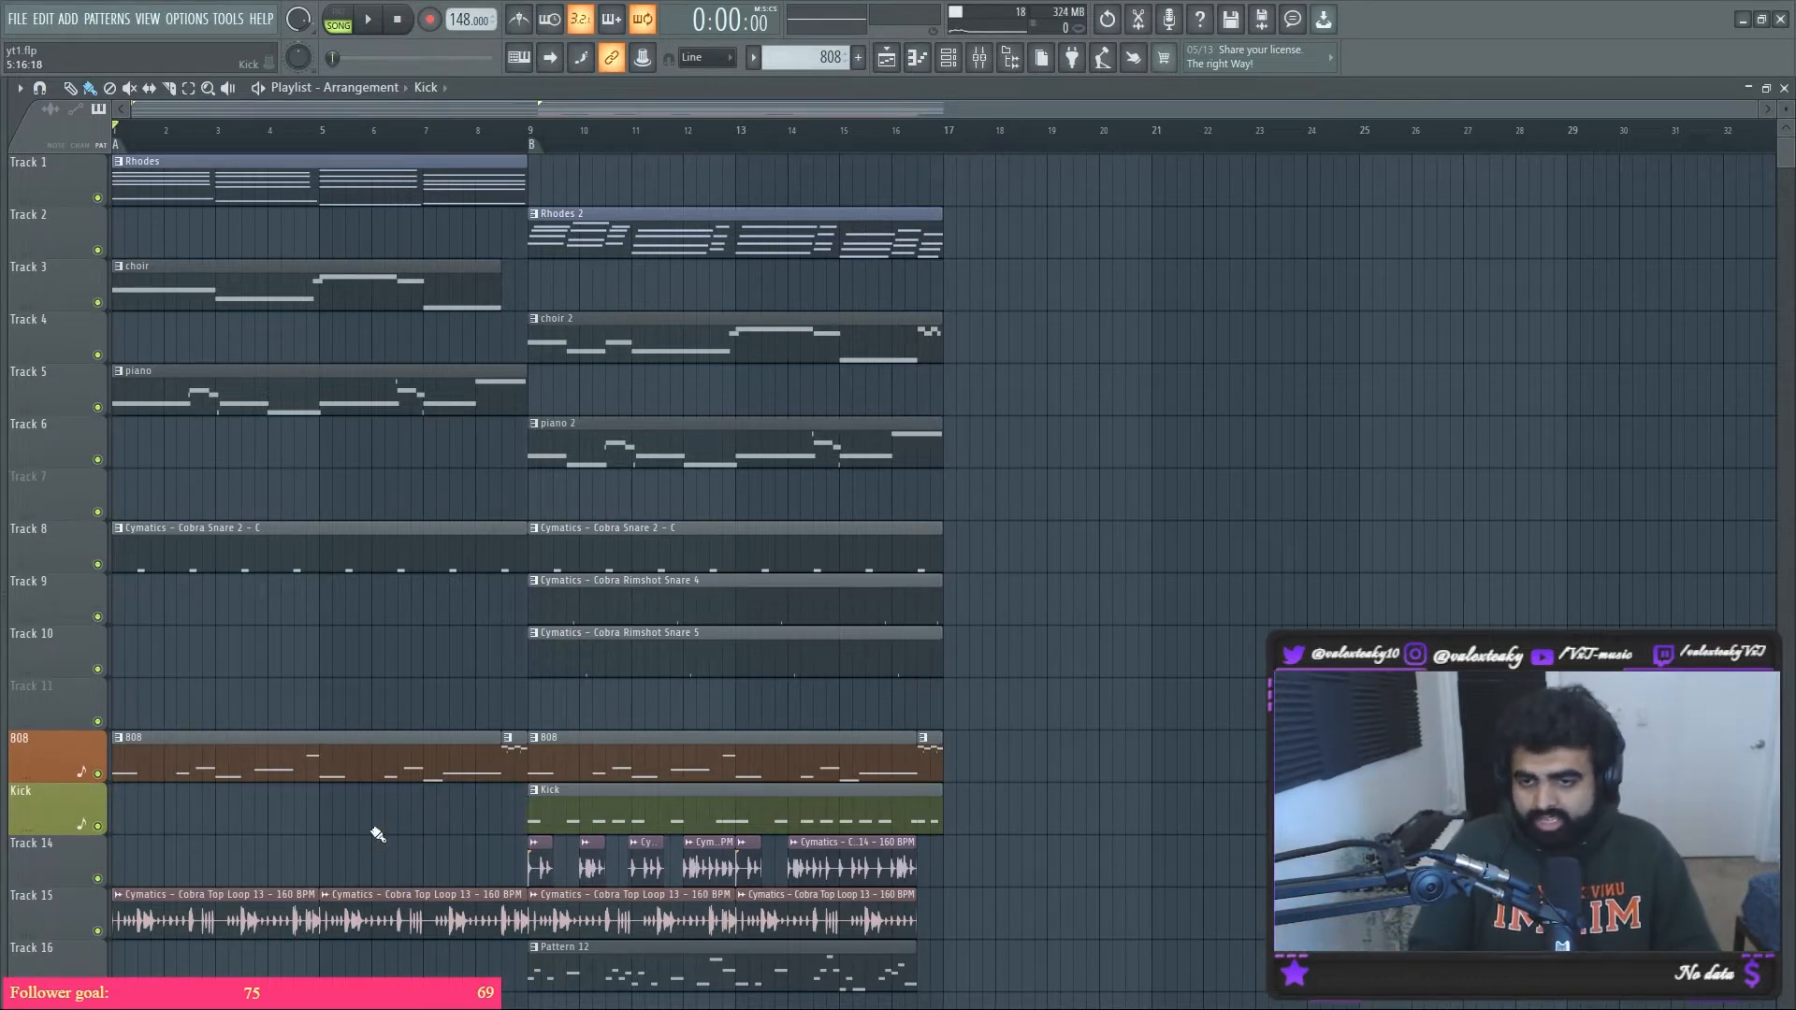
double_click(112, 142)
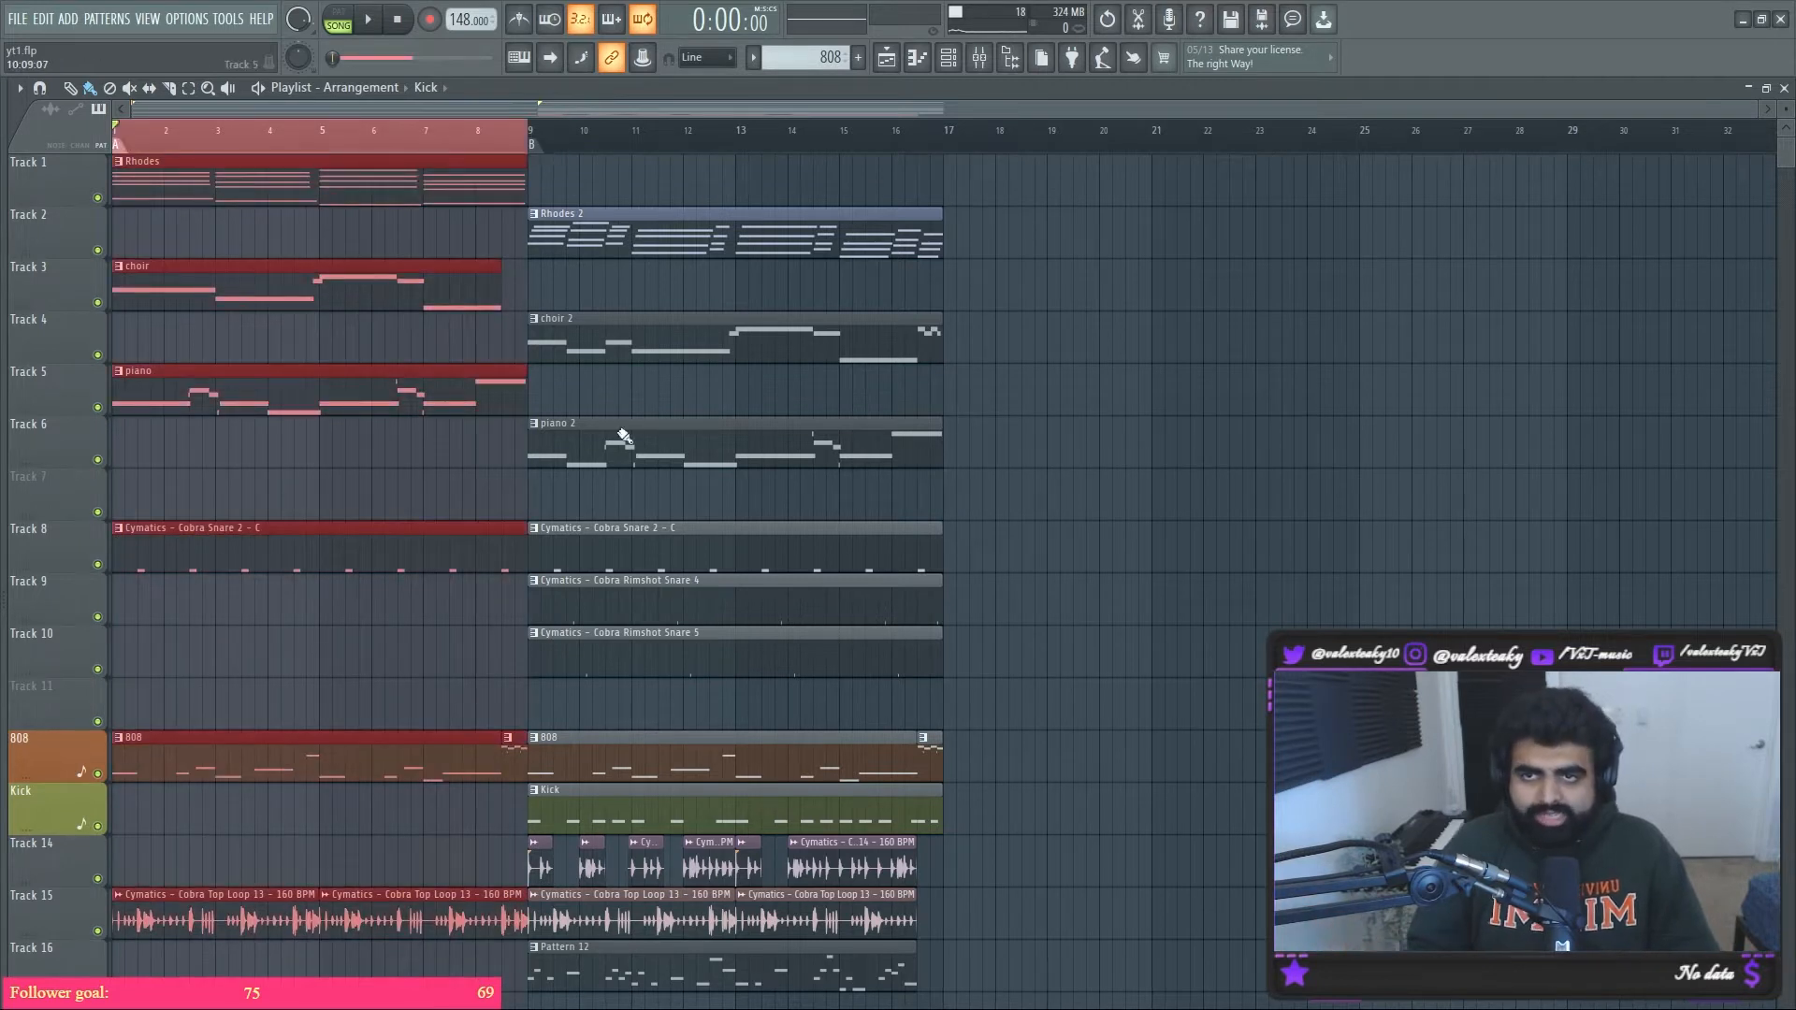
right_click(725, 754)
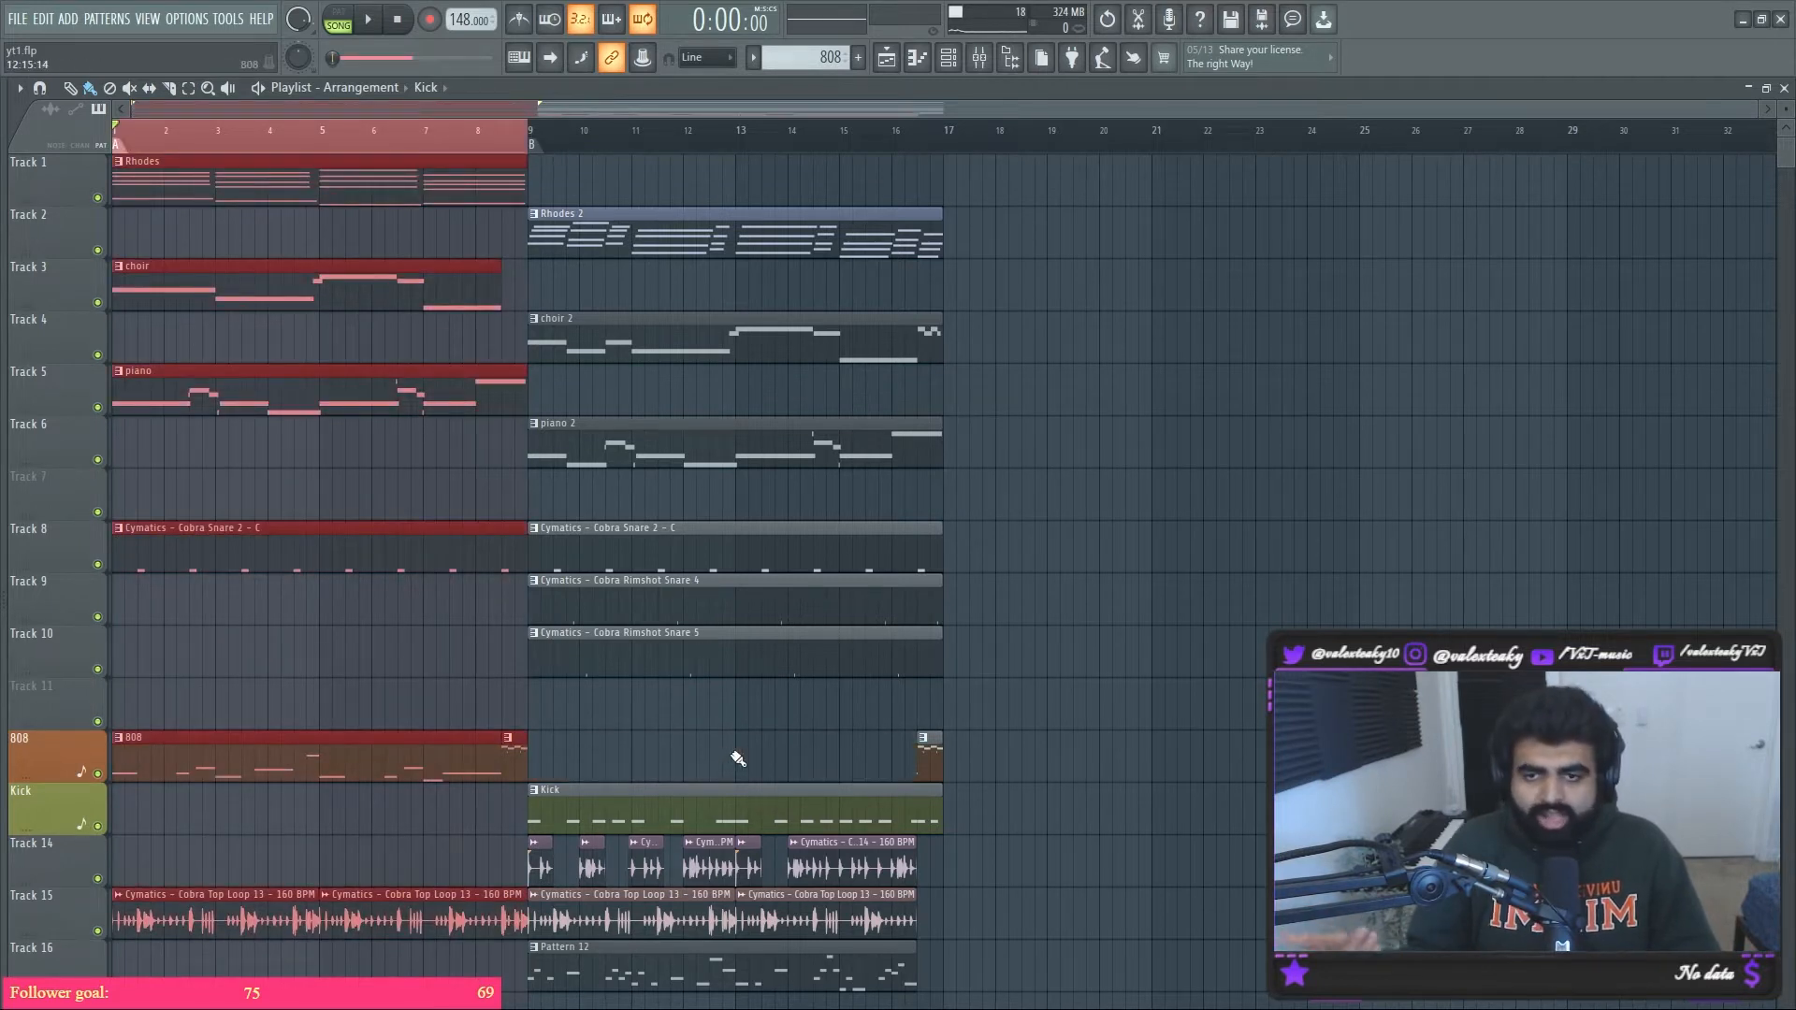
ctrl+click(1128, 826)
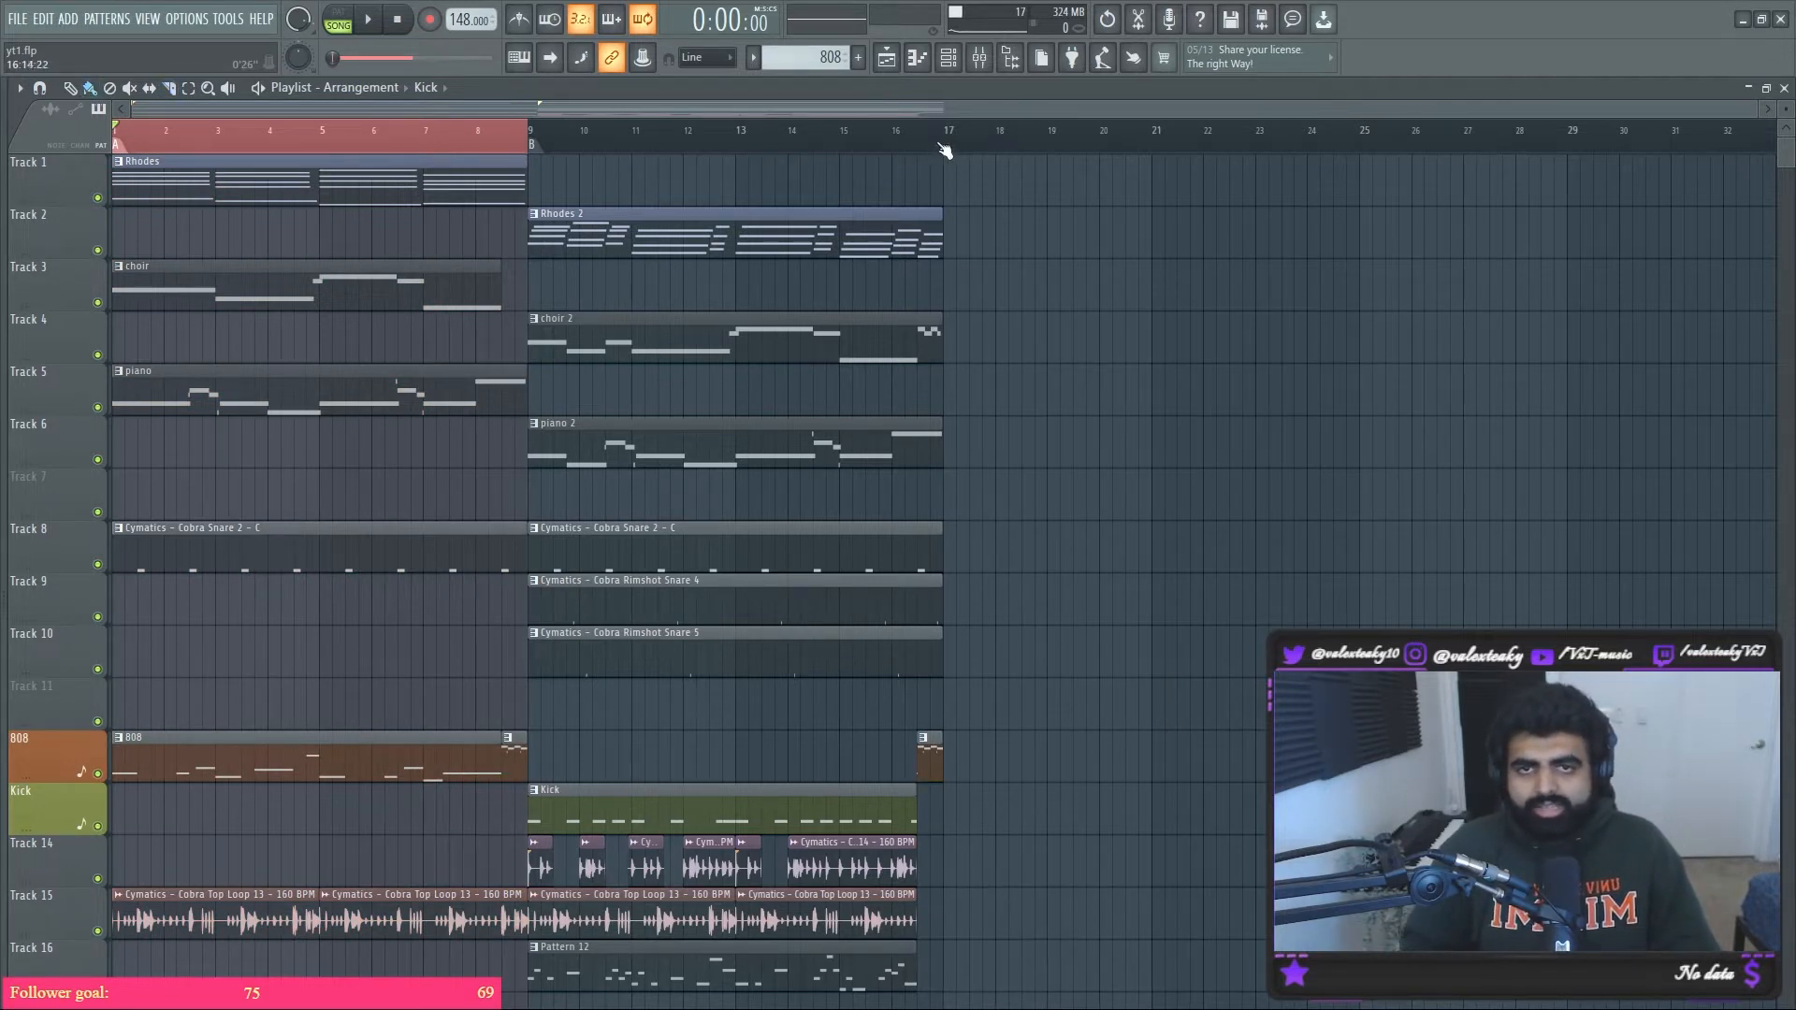
Step: Start playback with the whole arrangement, bars 1 to 16, as the loop range
click(376, 23)
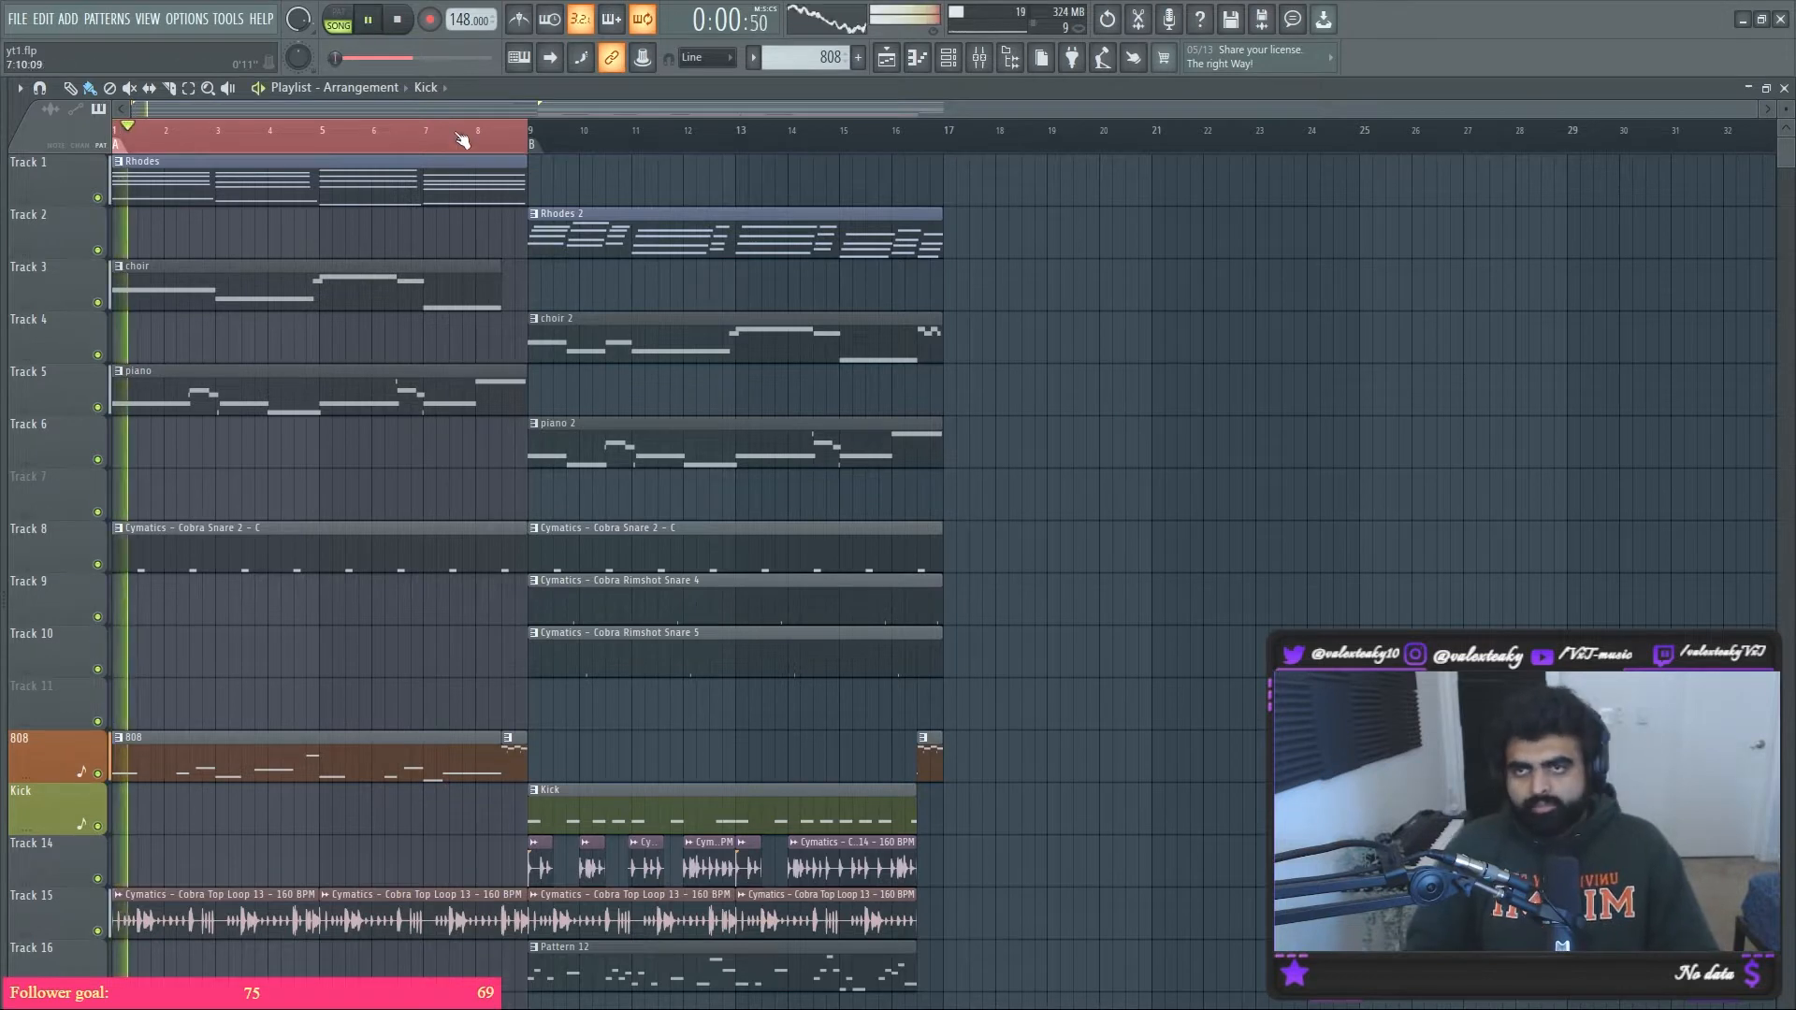
key(ctrl+a)
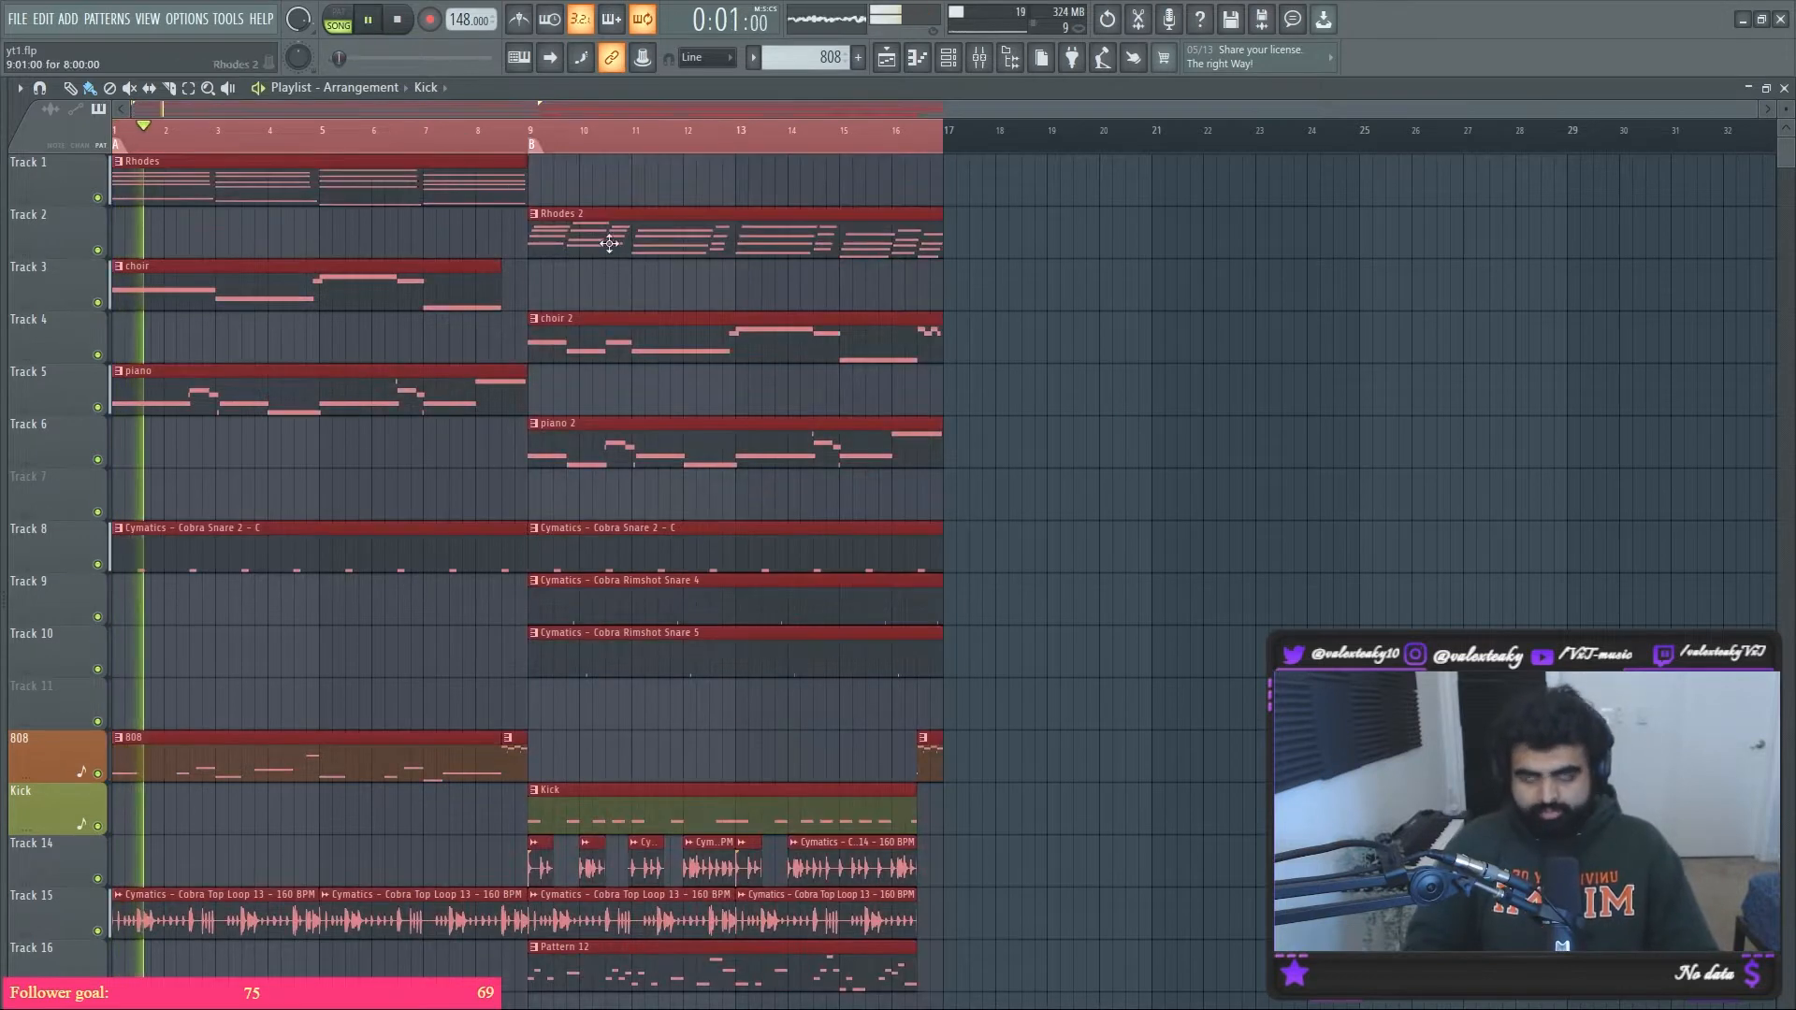
ctrl+click(1246, 408)
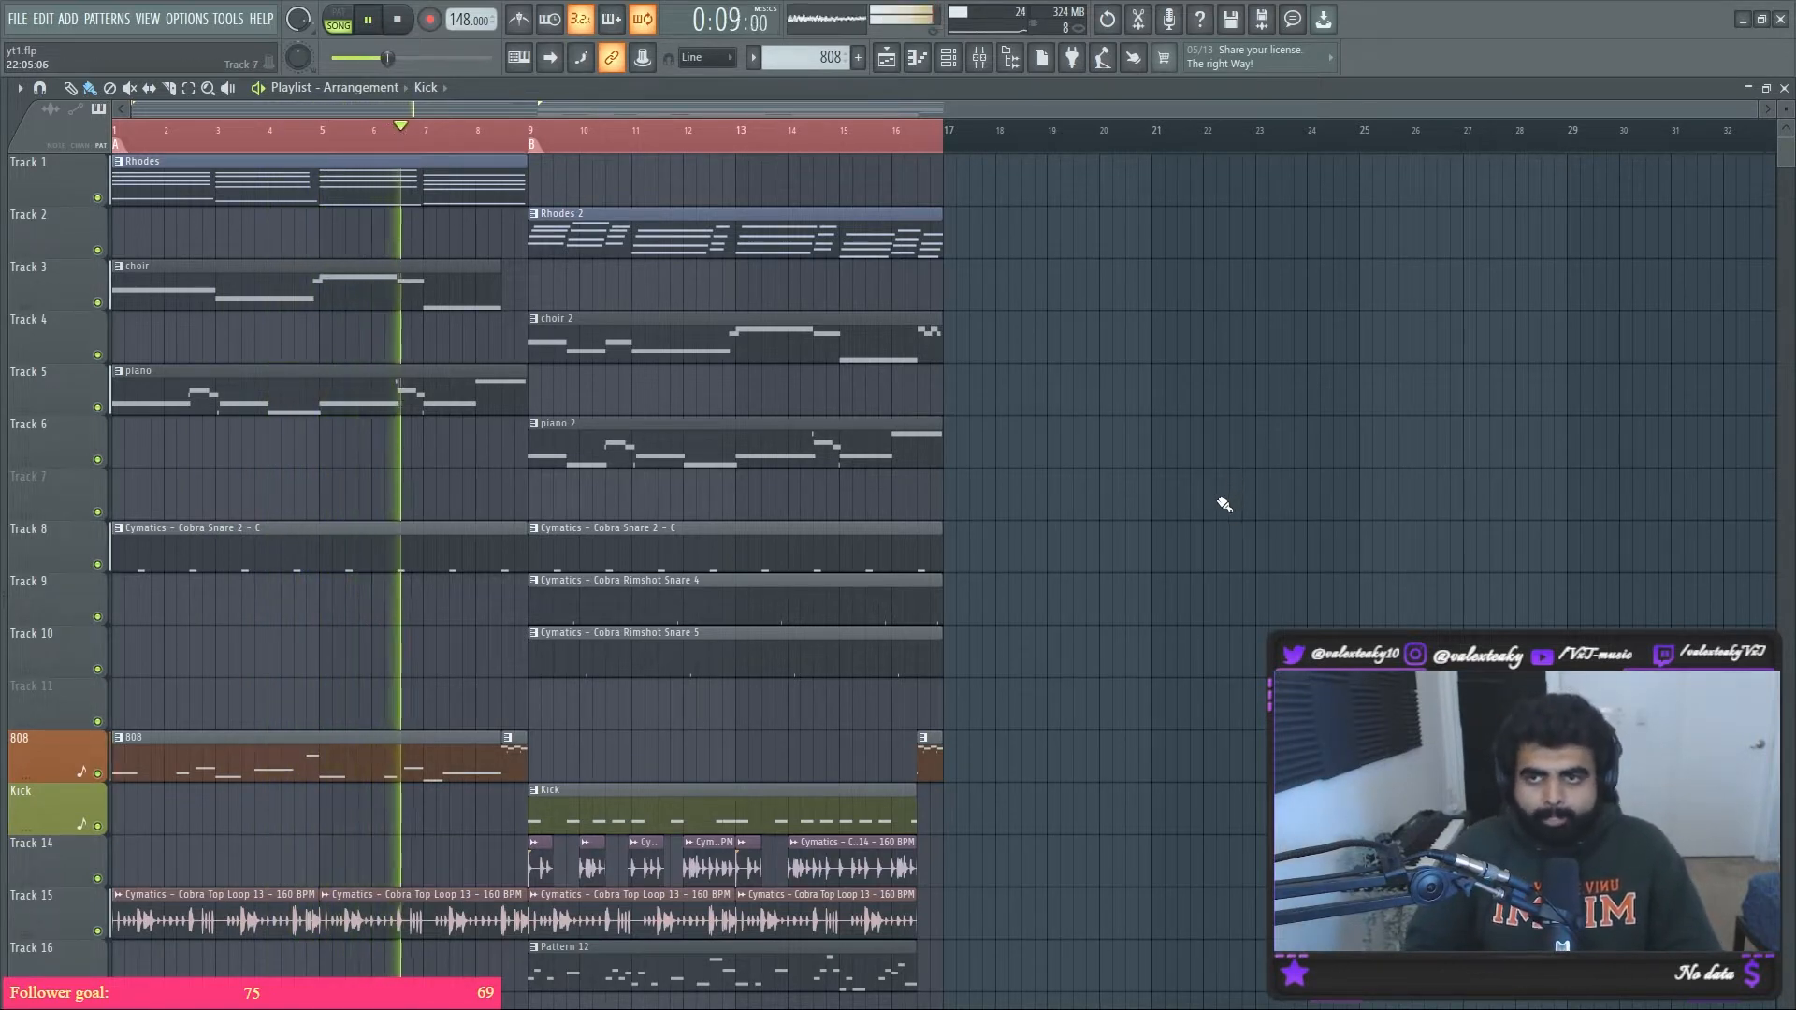
Step: Raise the KICK mixer track's volume to about -1.5 dB and return to the playlist
click(980, 58)
click(119, 149)
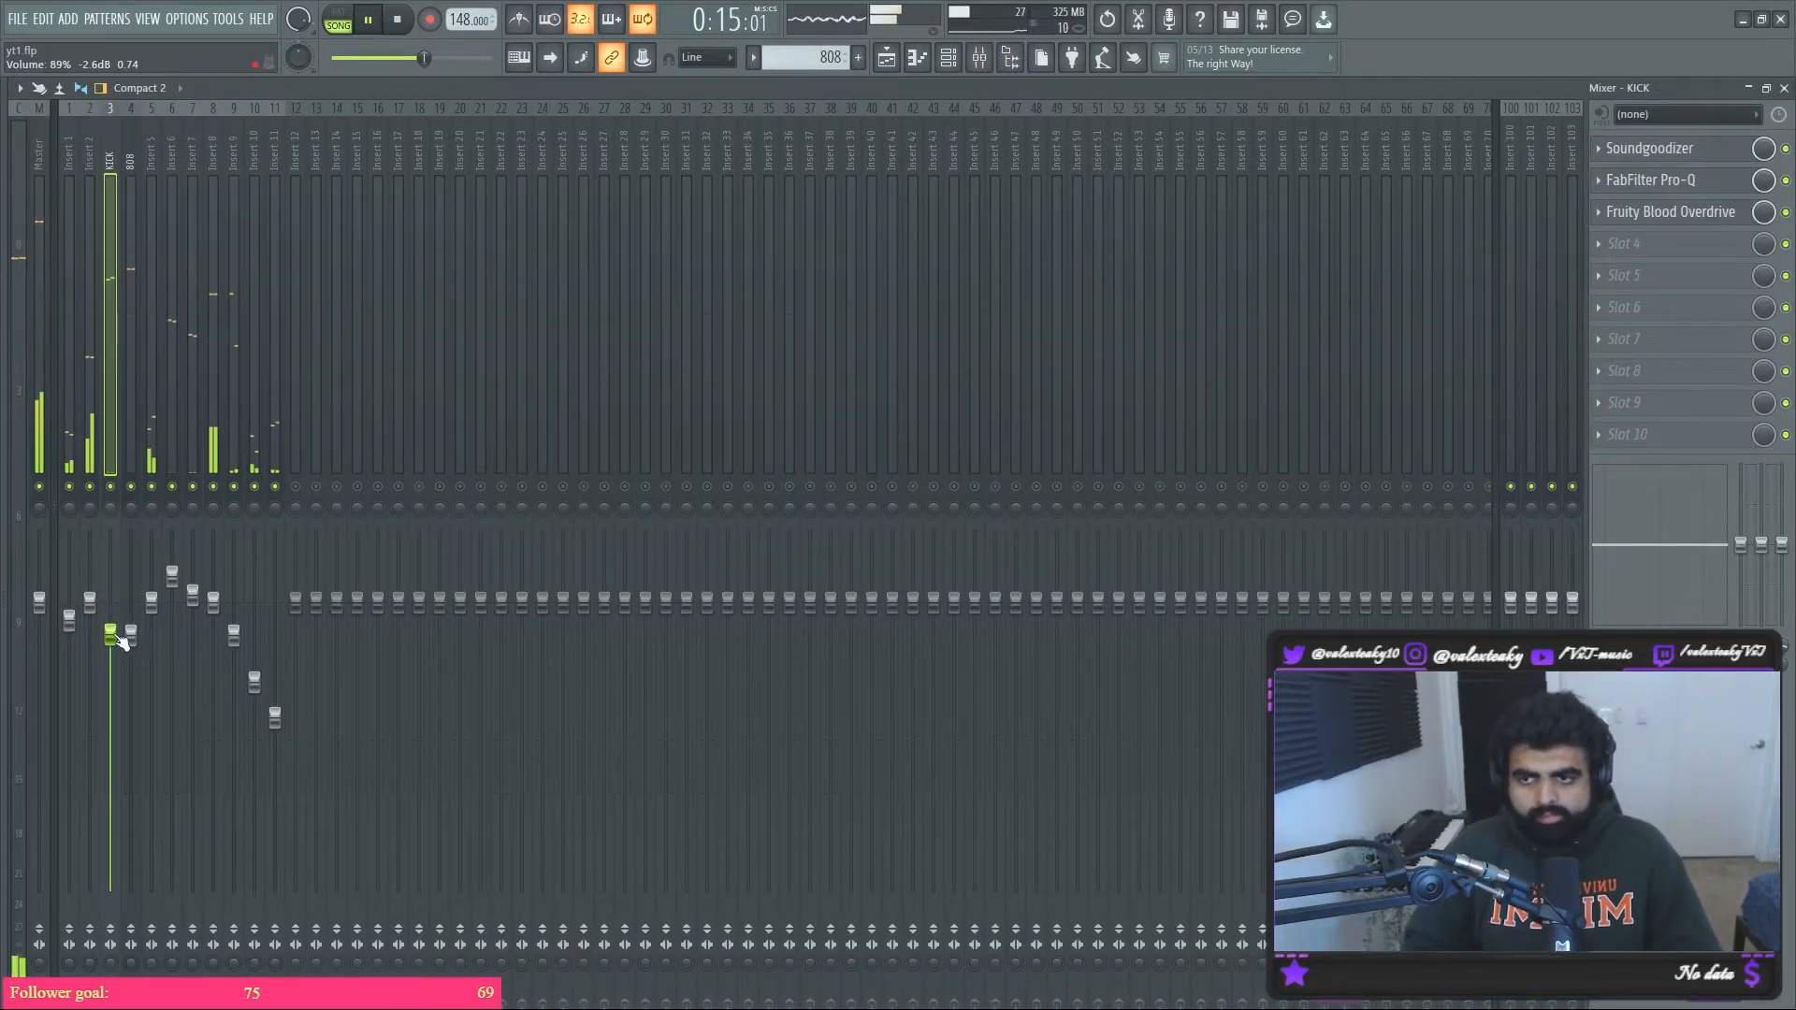
drag(121, 638, 115, 630)
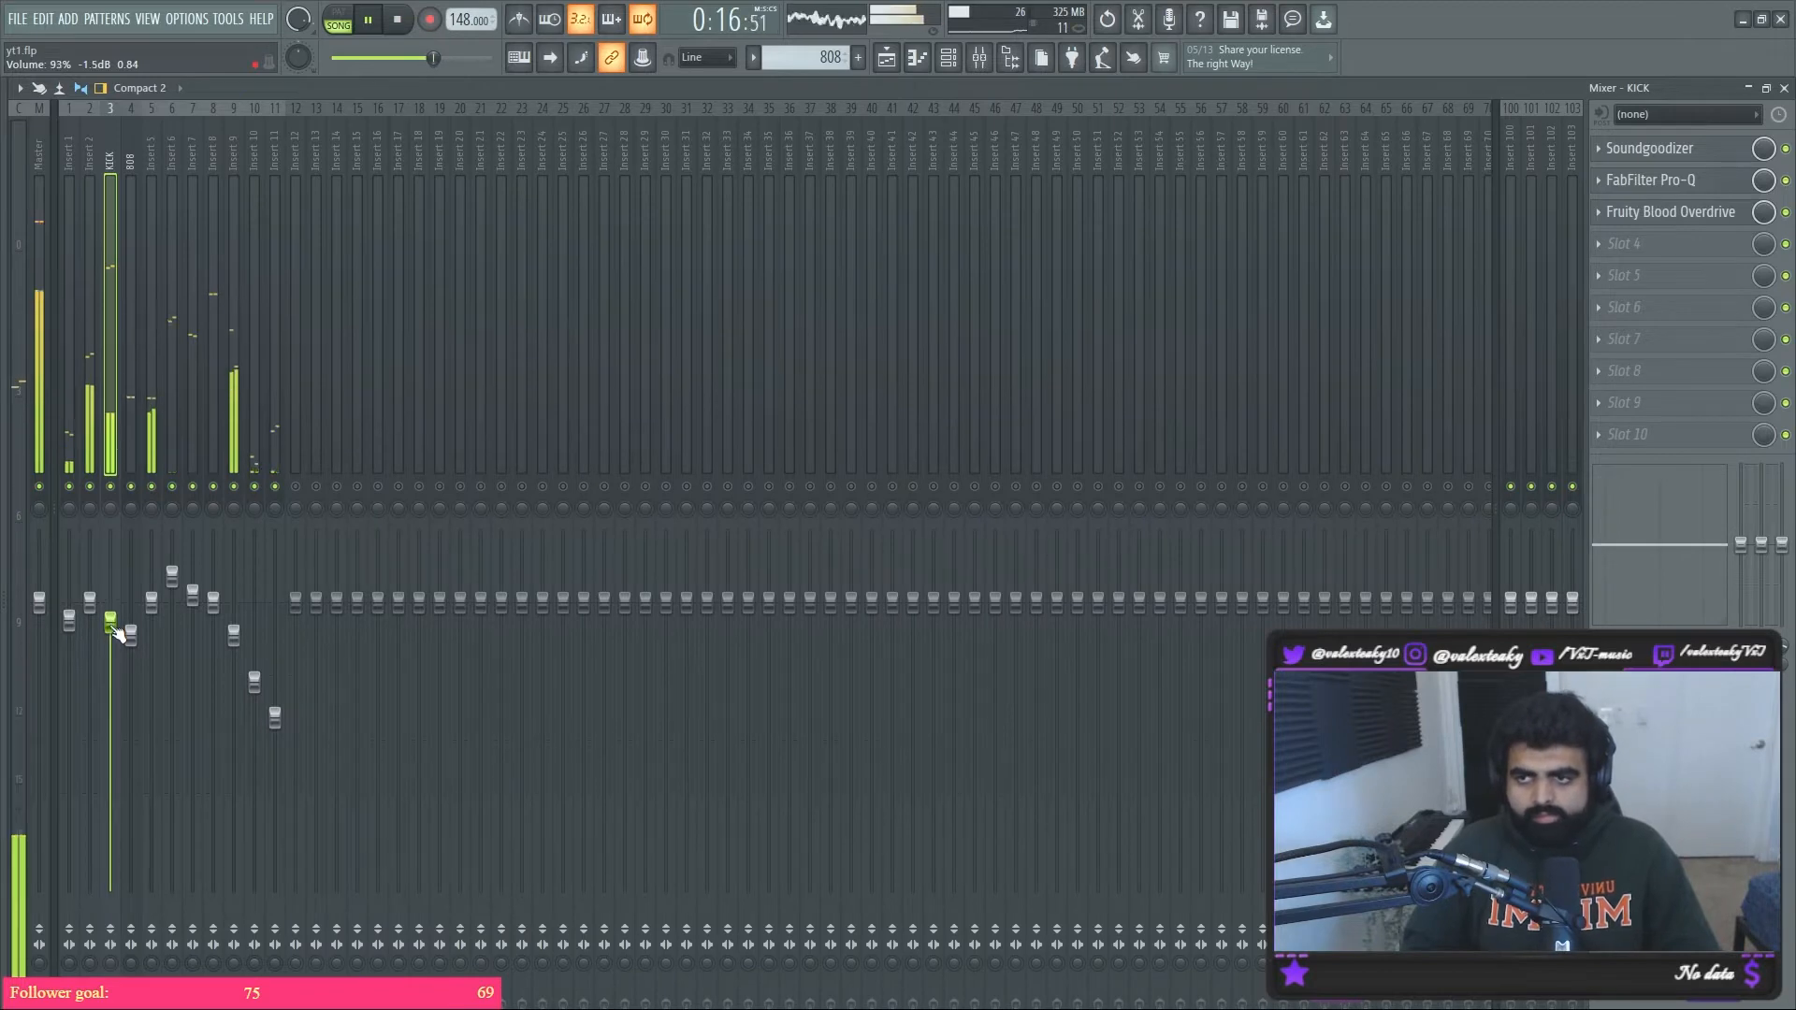
click(1785, 88)
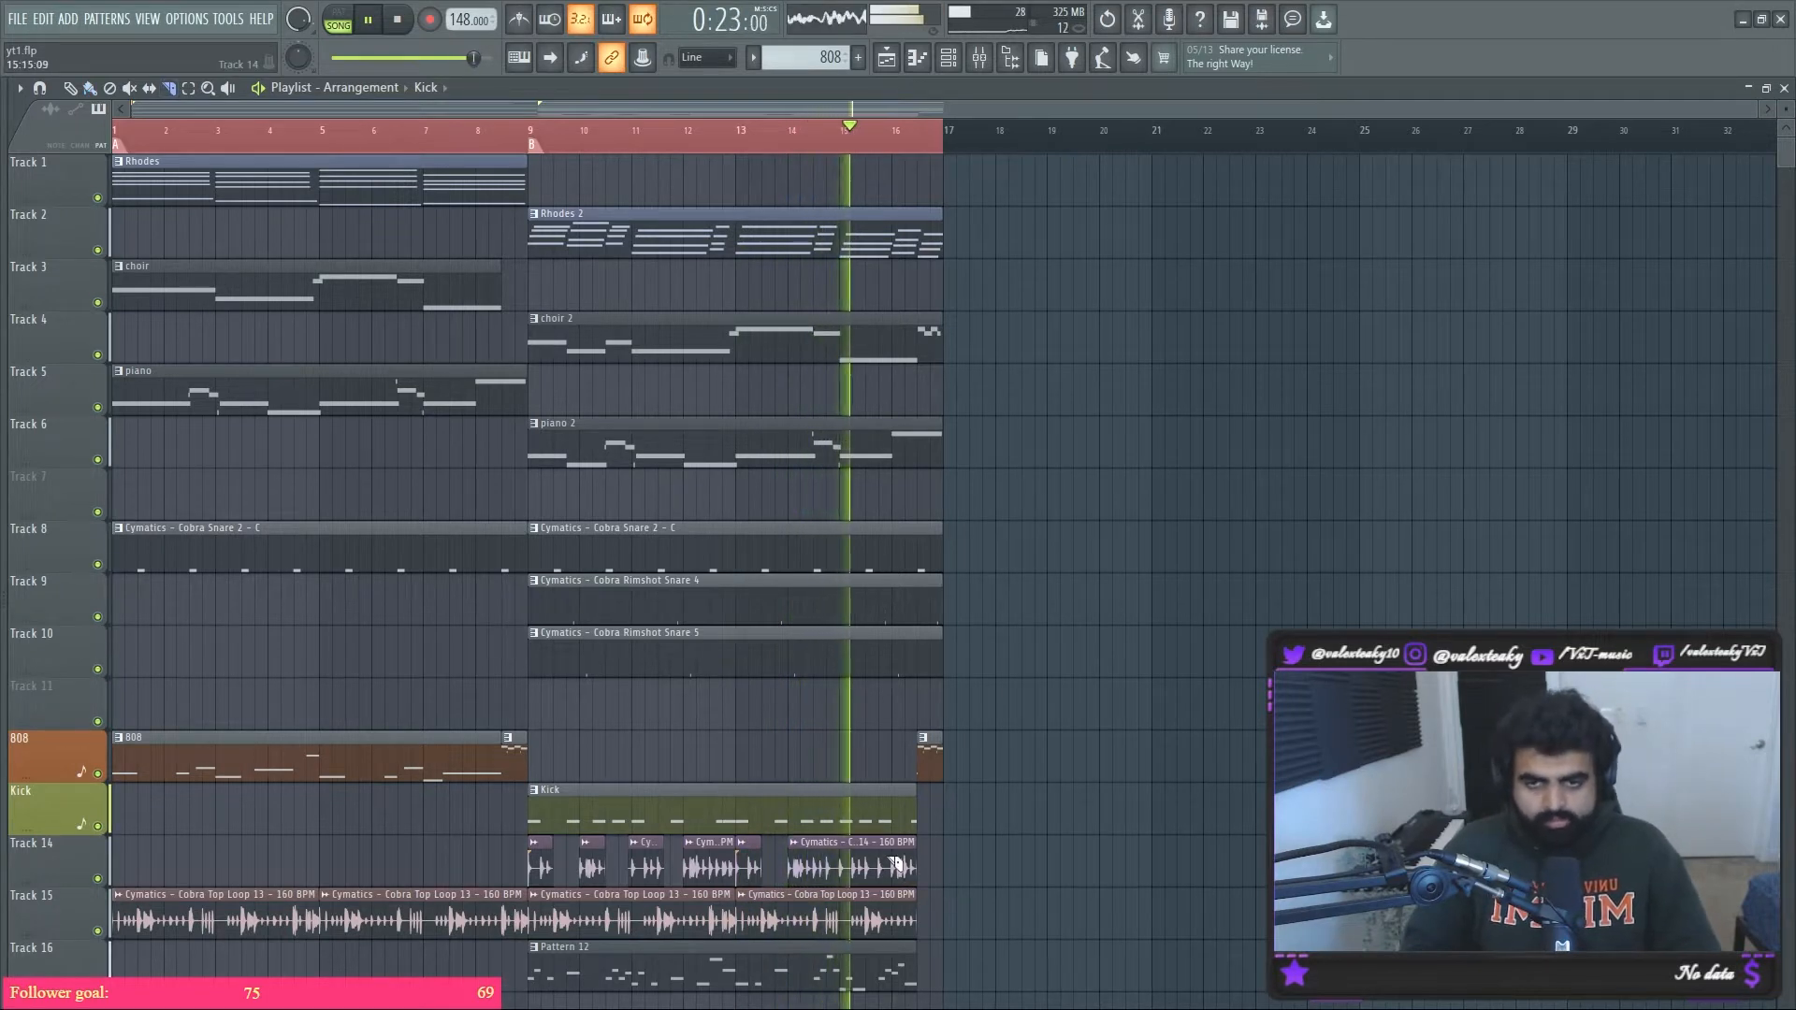
Step: Slice the Track 14 and Track 15 audio loop clips around bar 16
drag(898, 862, 910, 924)
drag(898, 859, 907, 922)
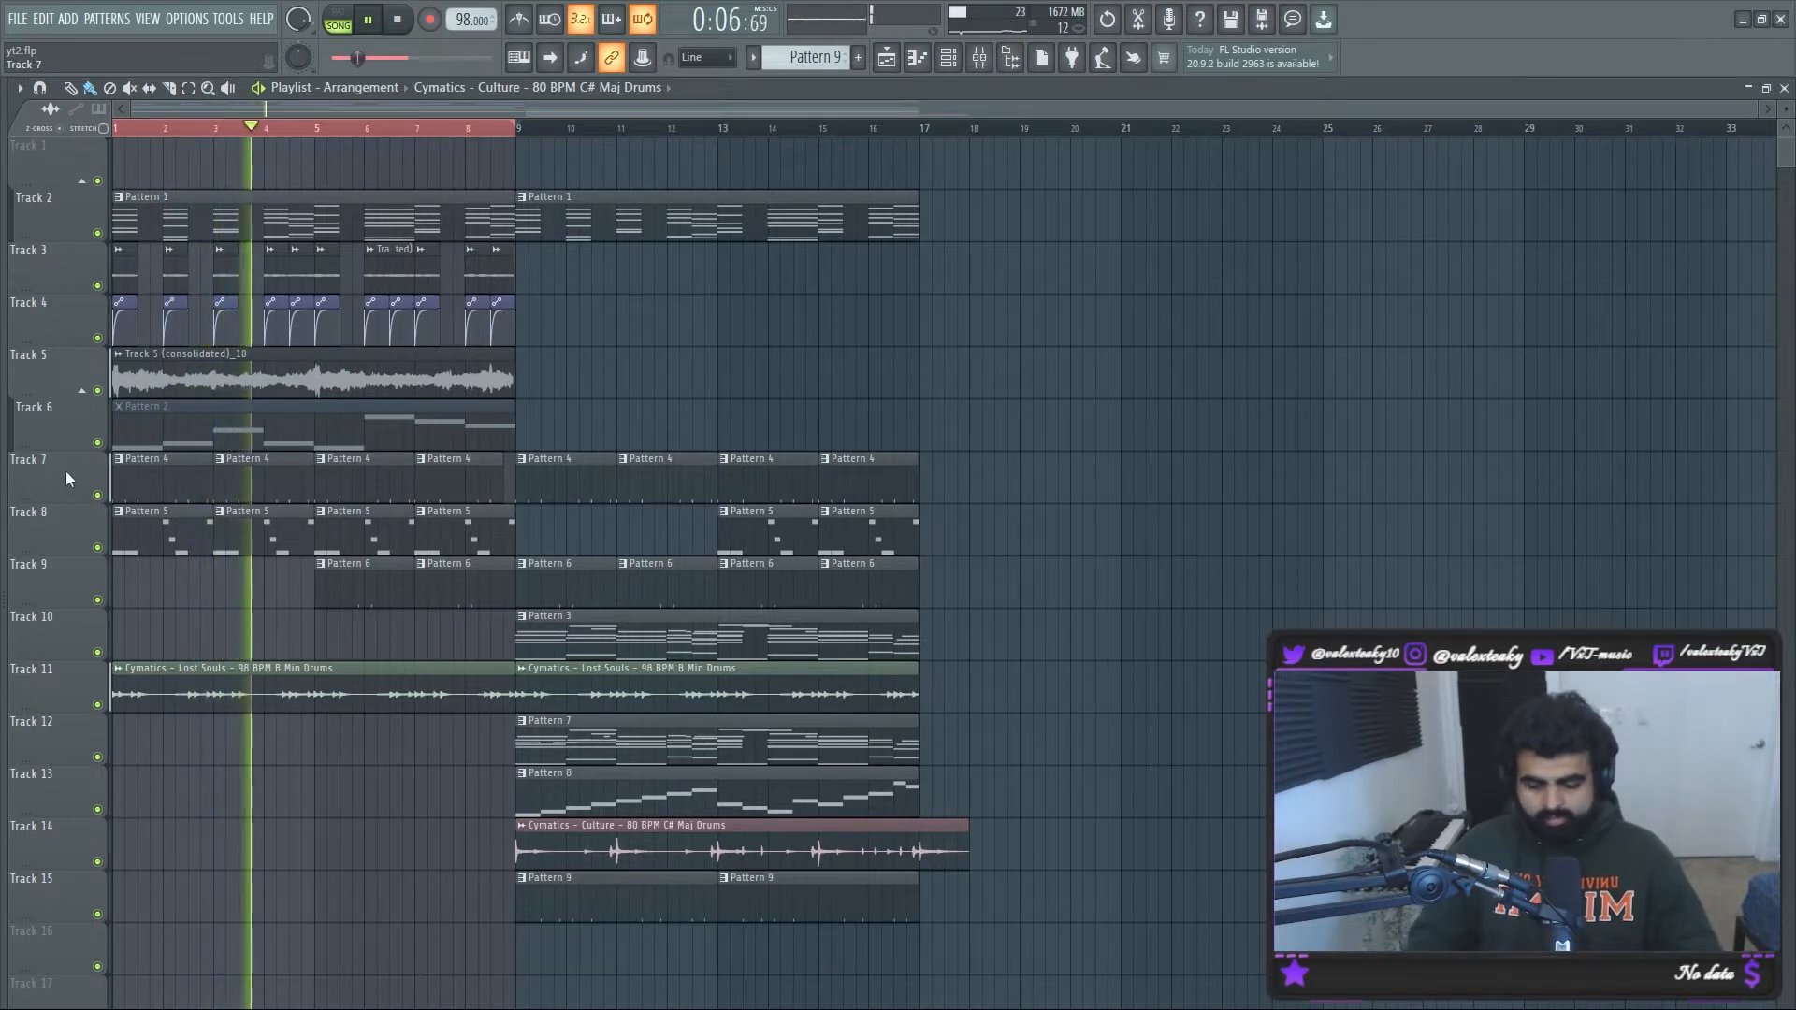
Step: Rename Track 7 as Kick and Track 8 as 808
text(Kick)
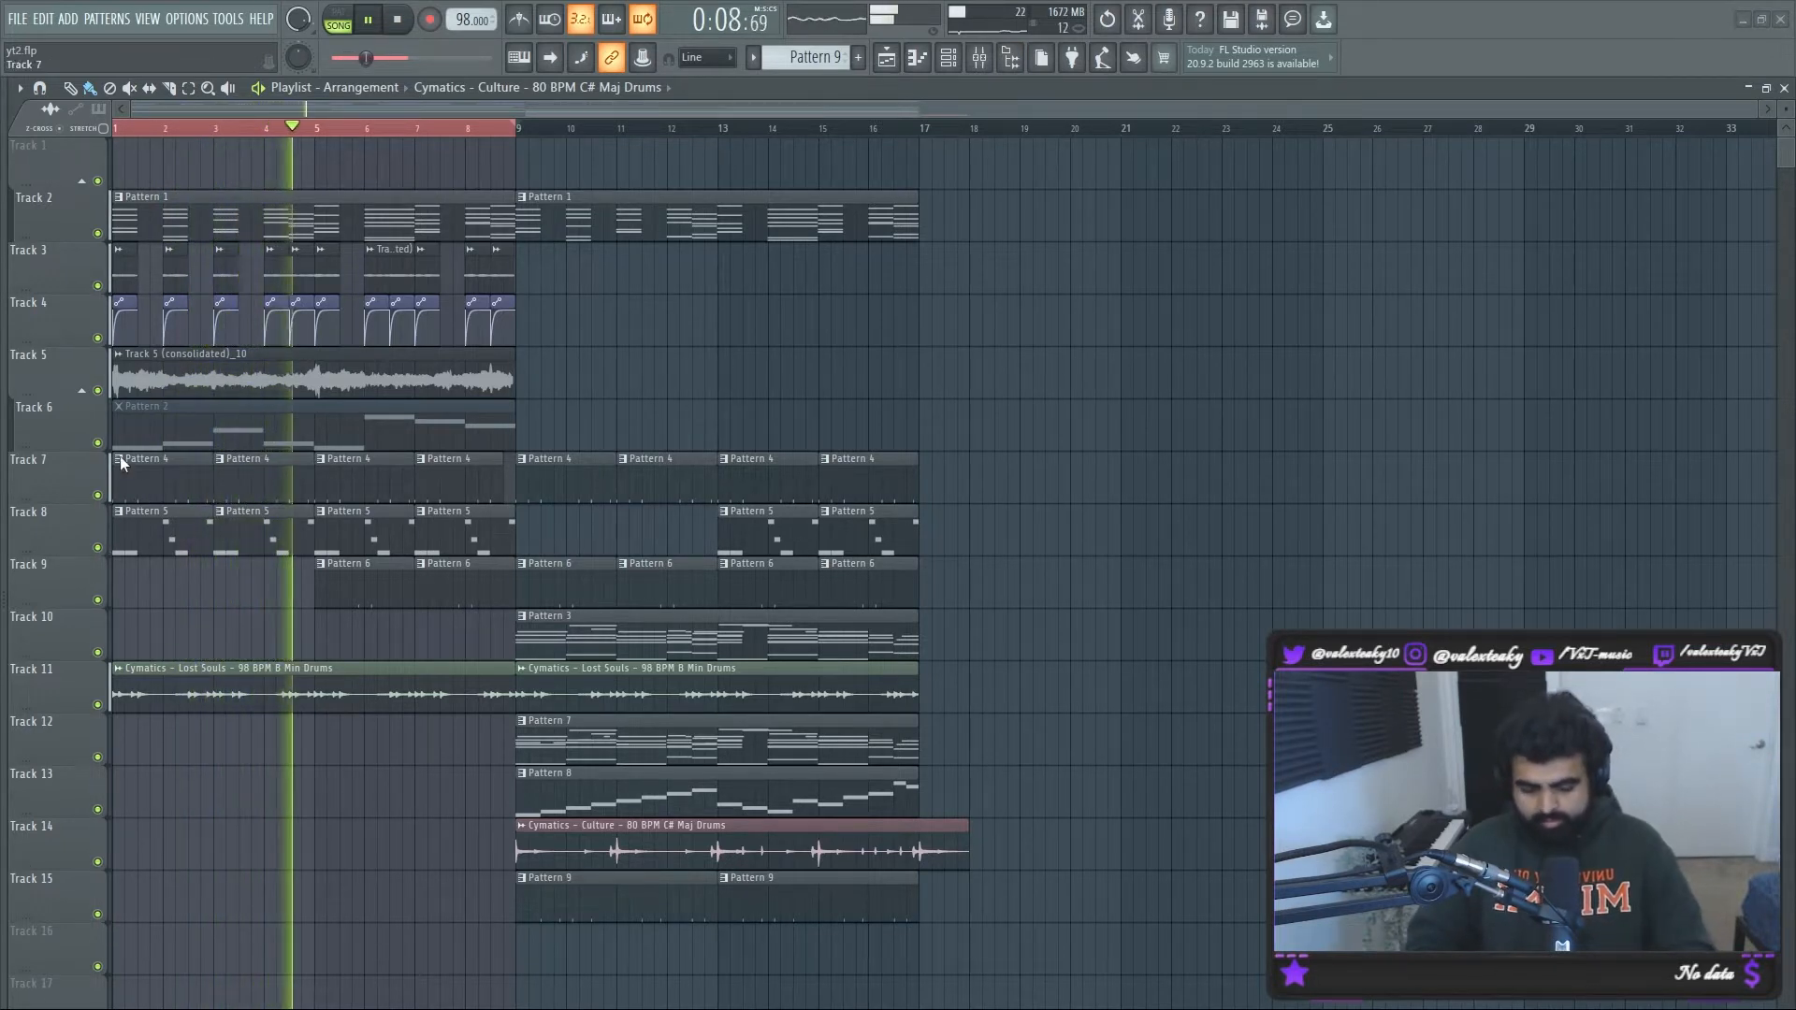
key(Return)
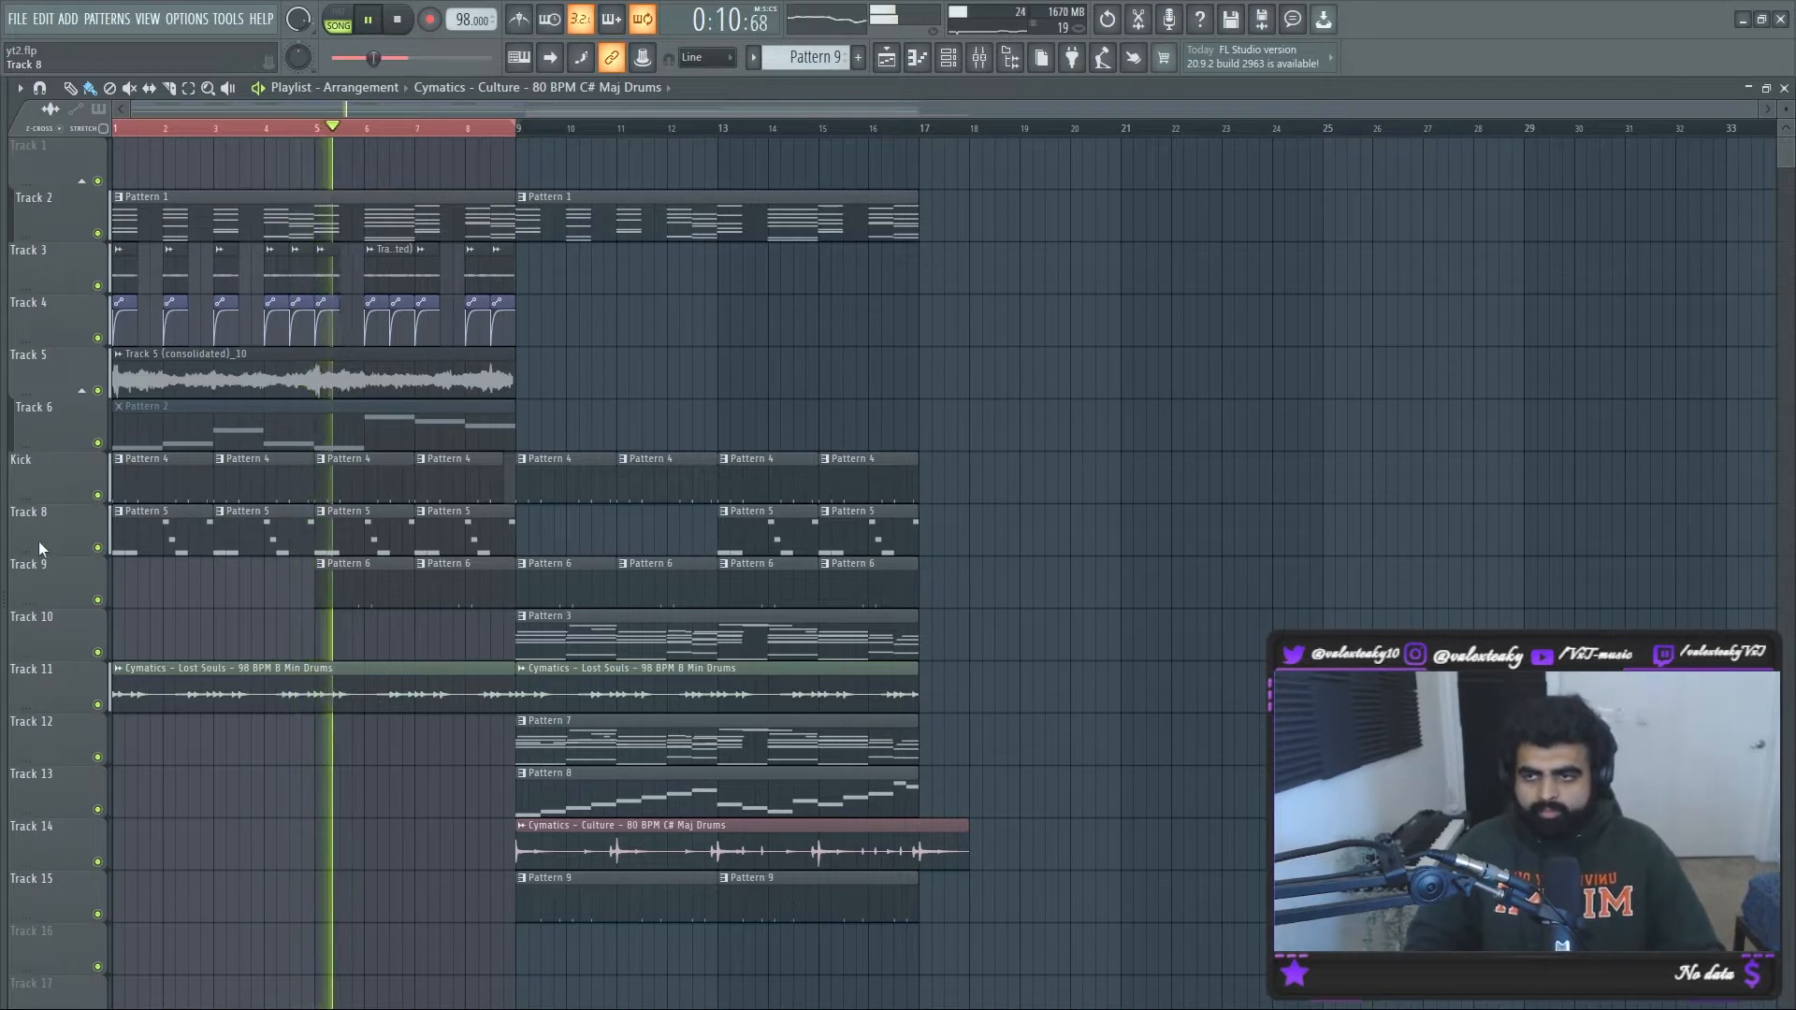
text(808)
key(Return)
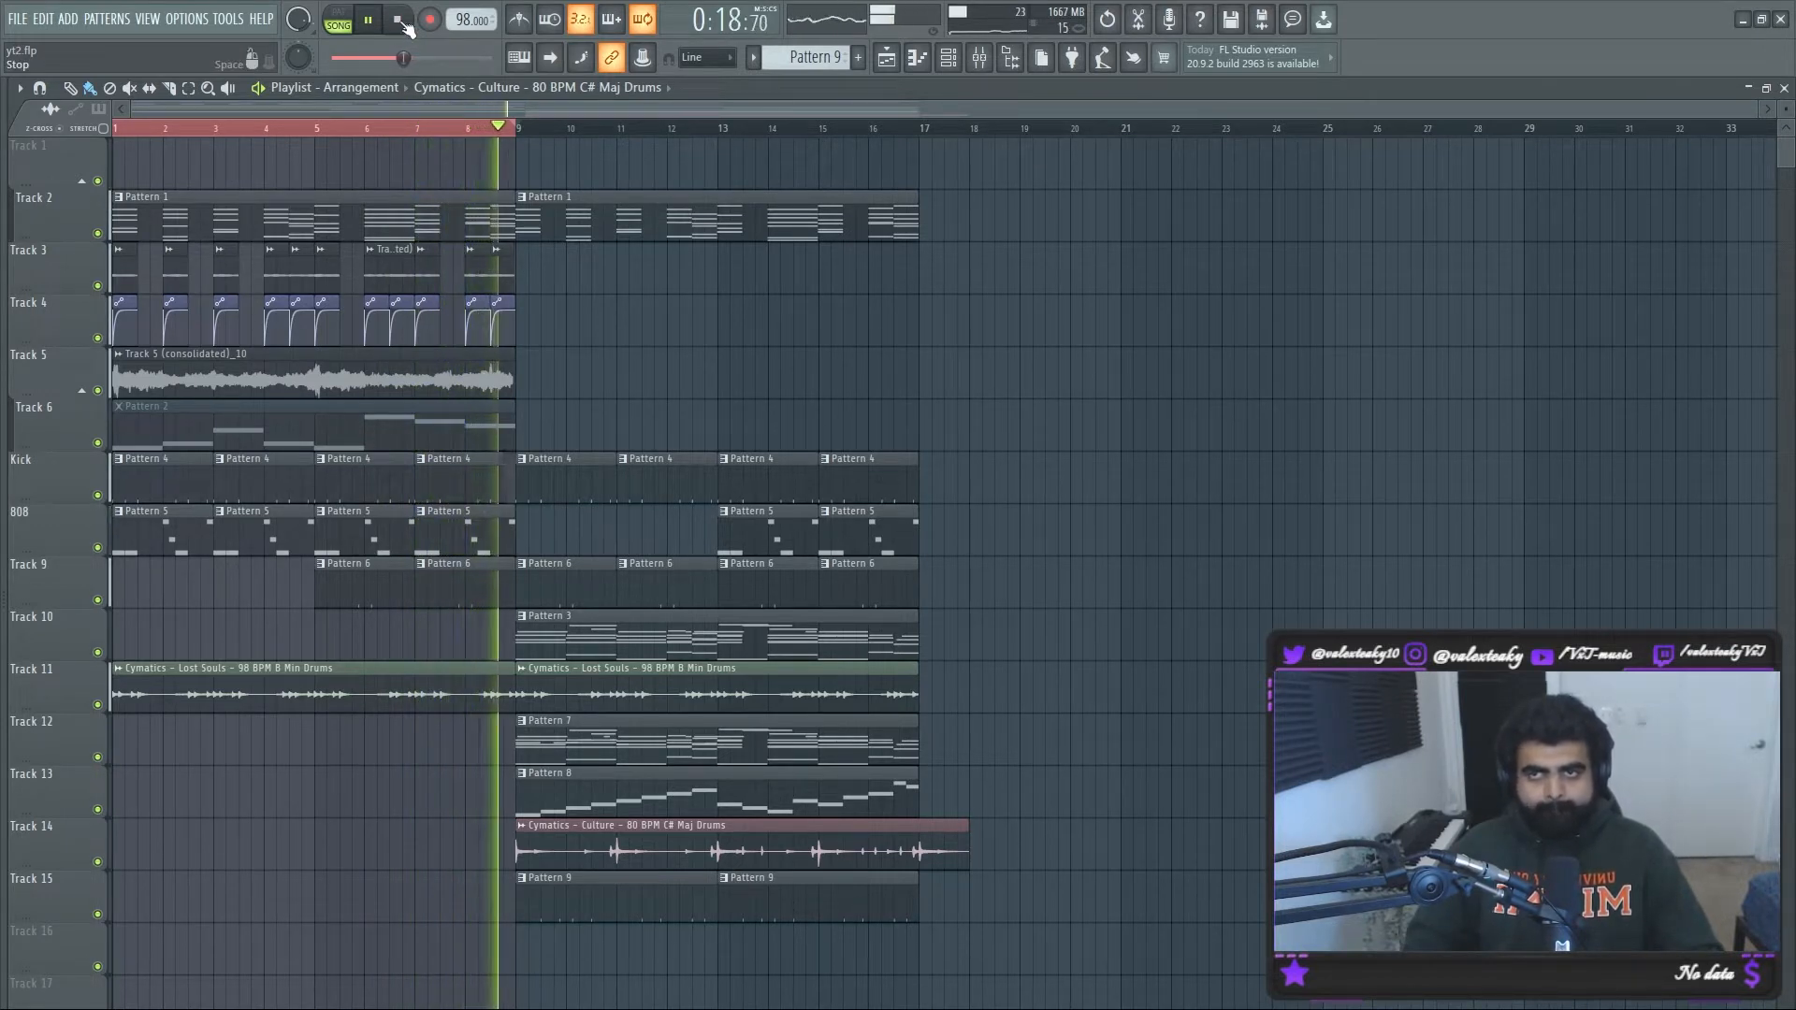
Step: Open Pattern 4 from the Kick track and open its OVO_Kick_06 channel from the channel rack
double_click(170, 487)
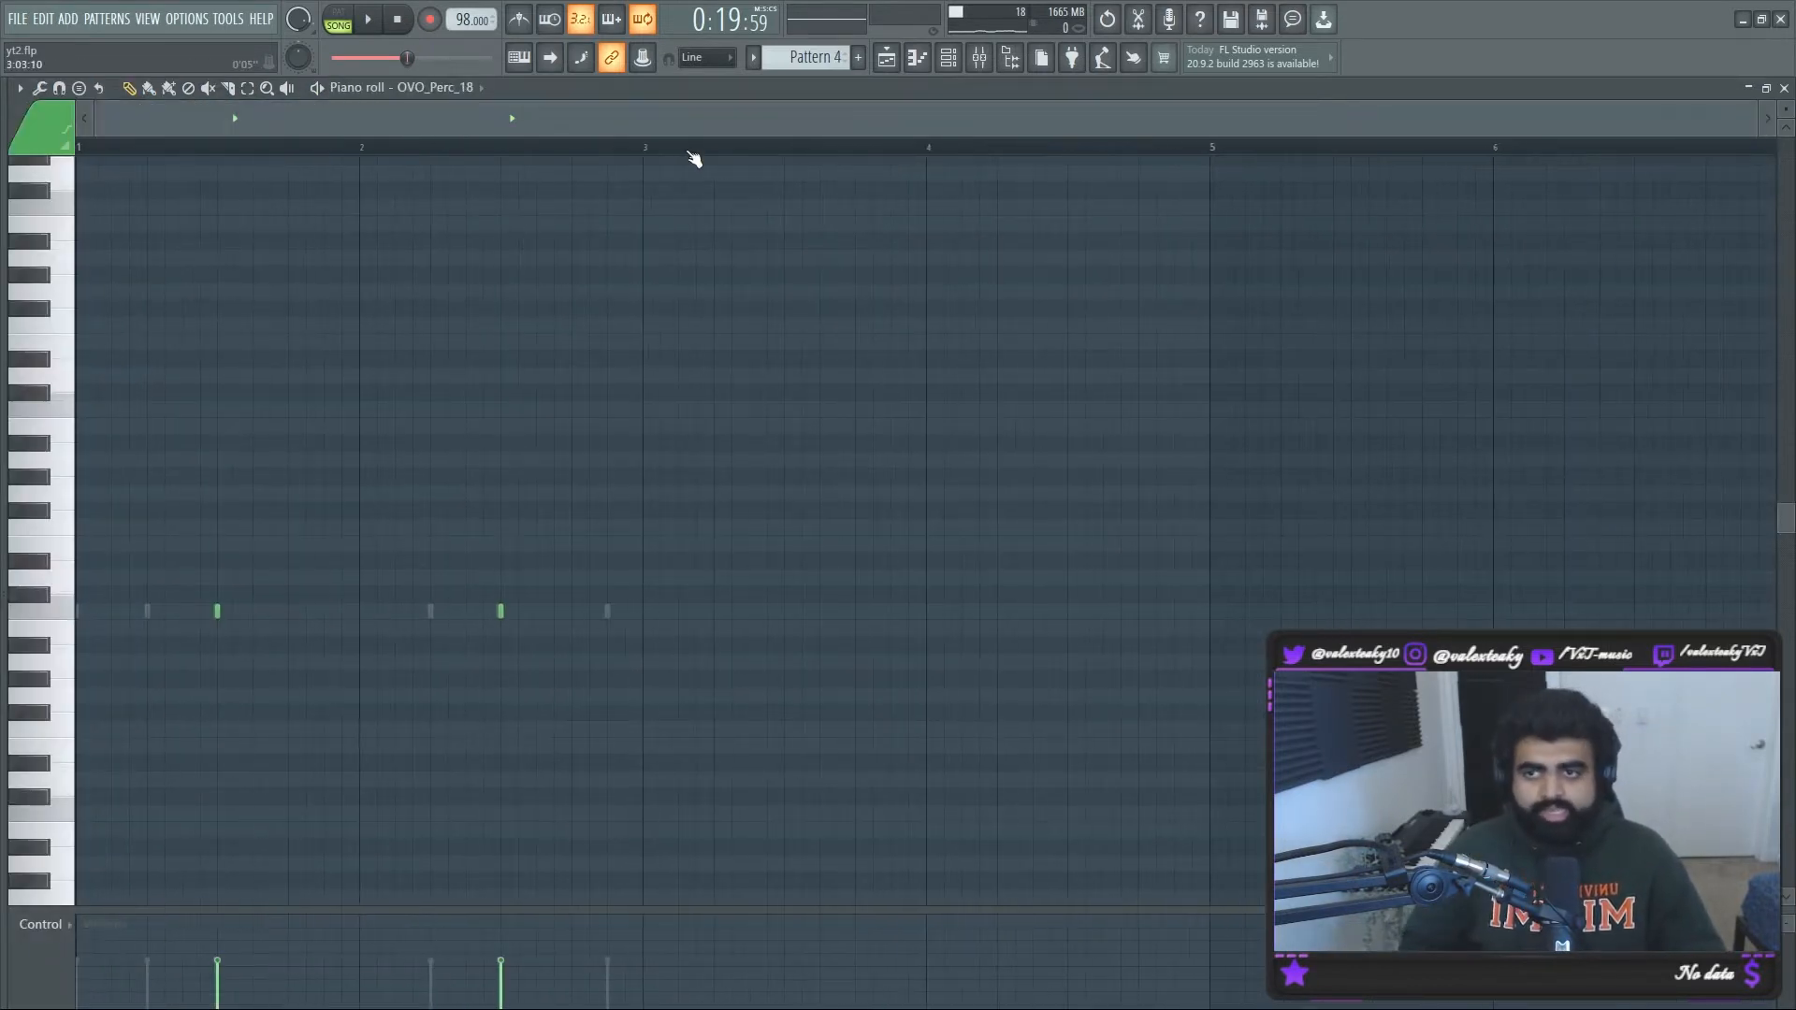
click(887, 59)
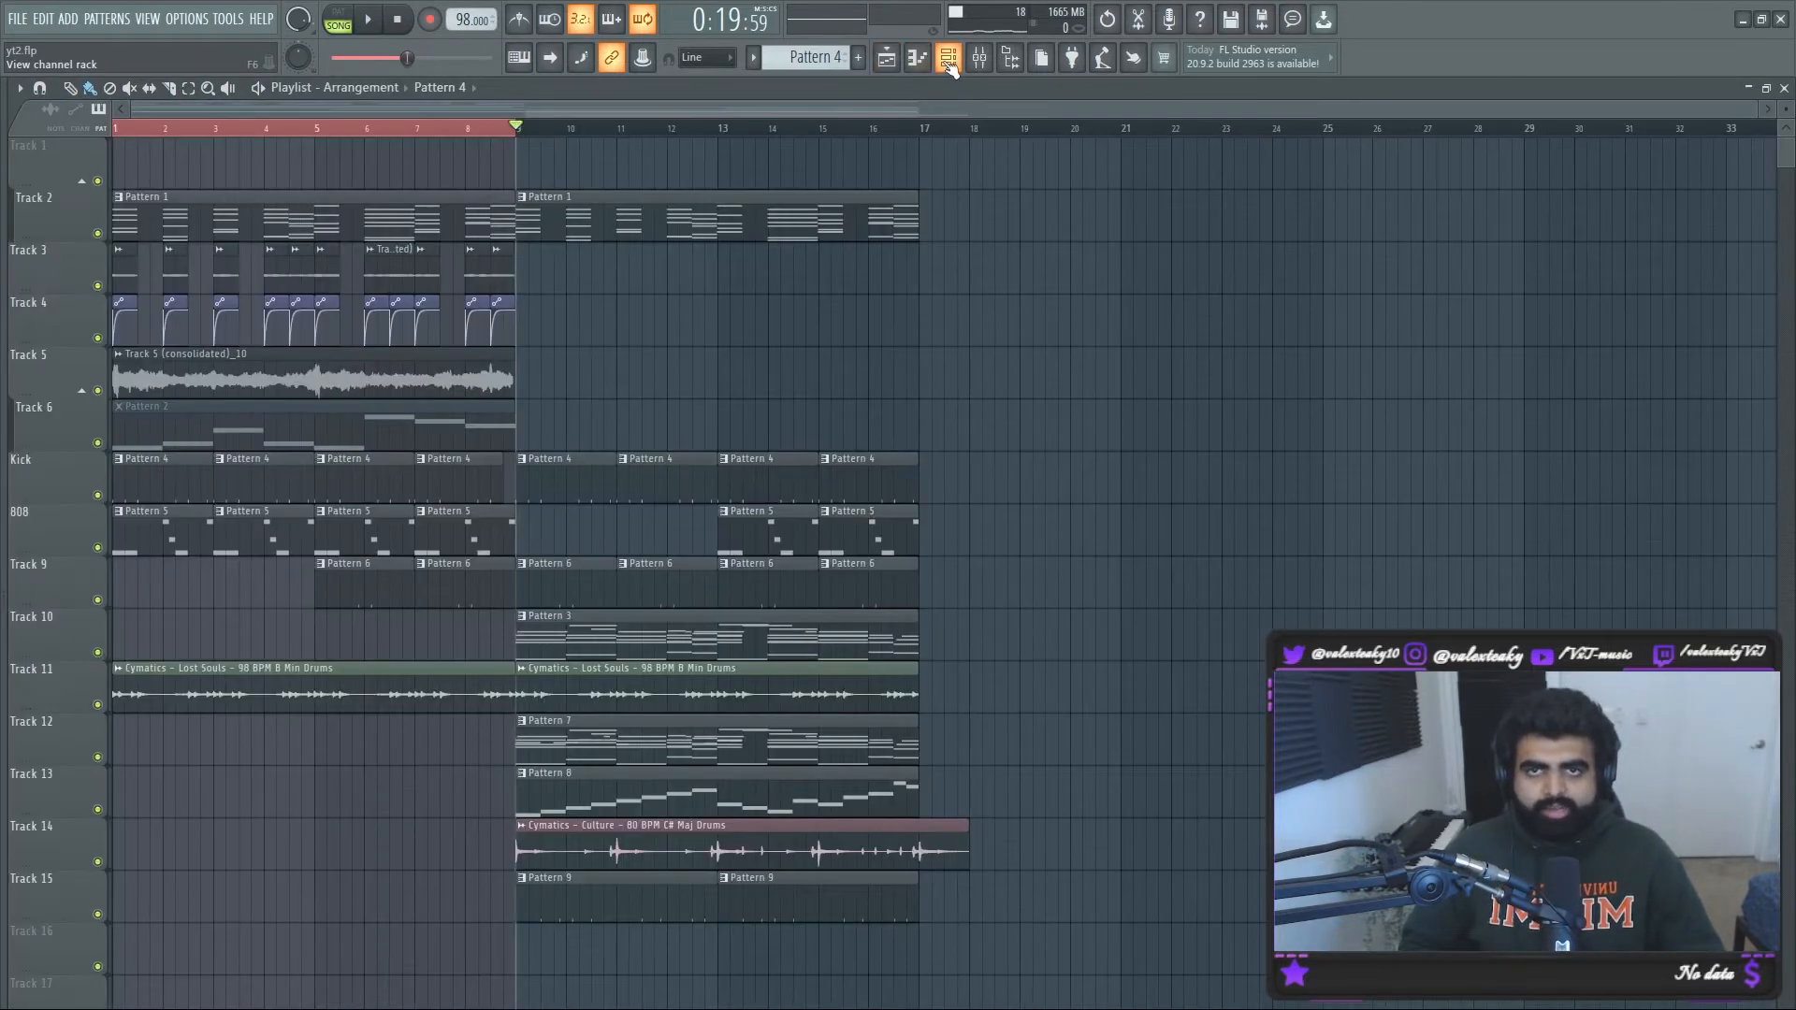
key(F6)
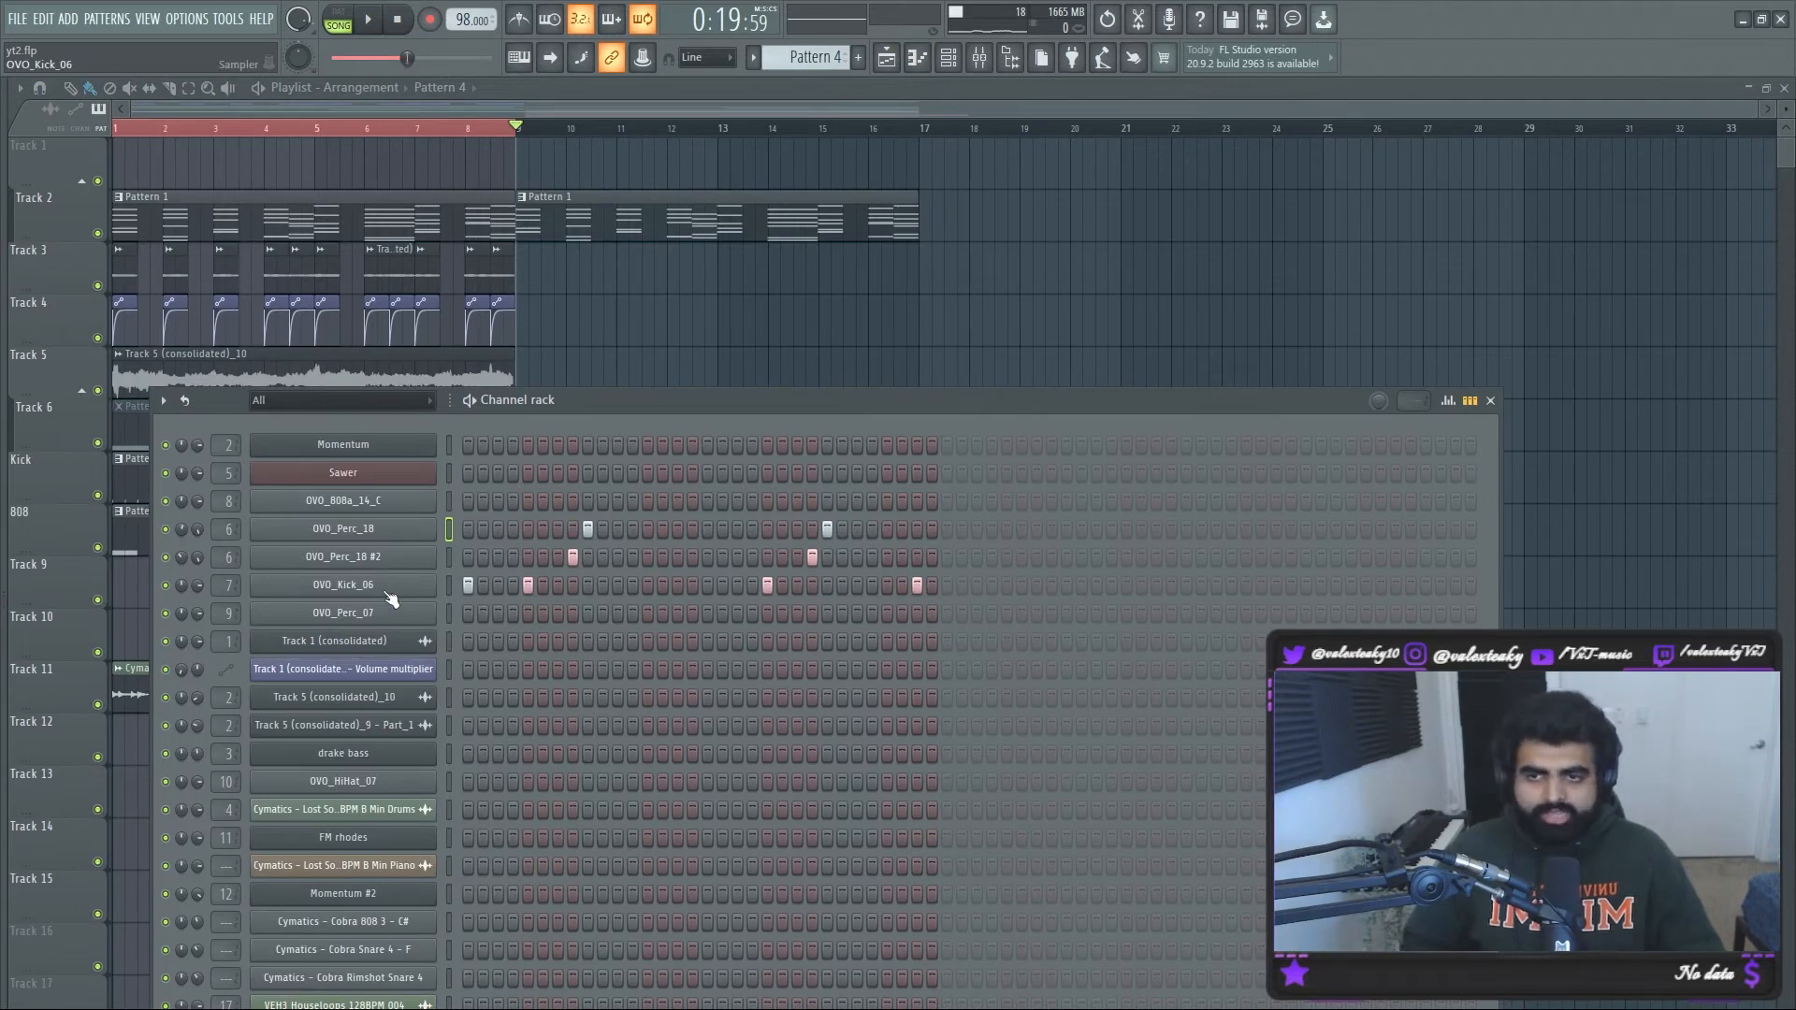
click(390, 598)
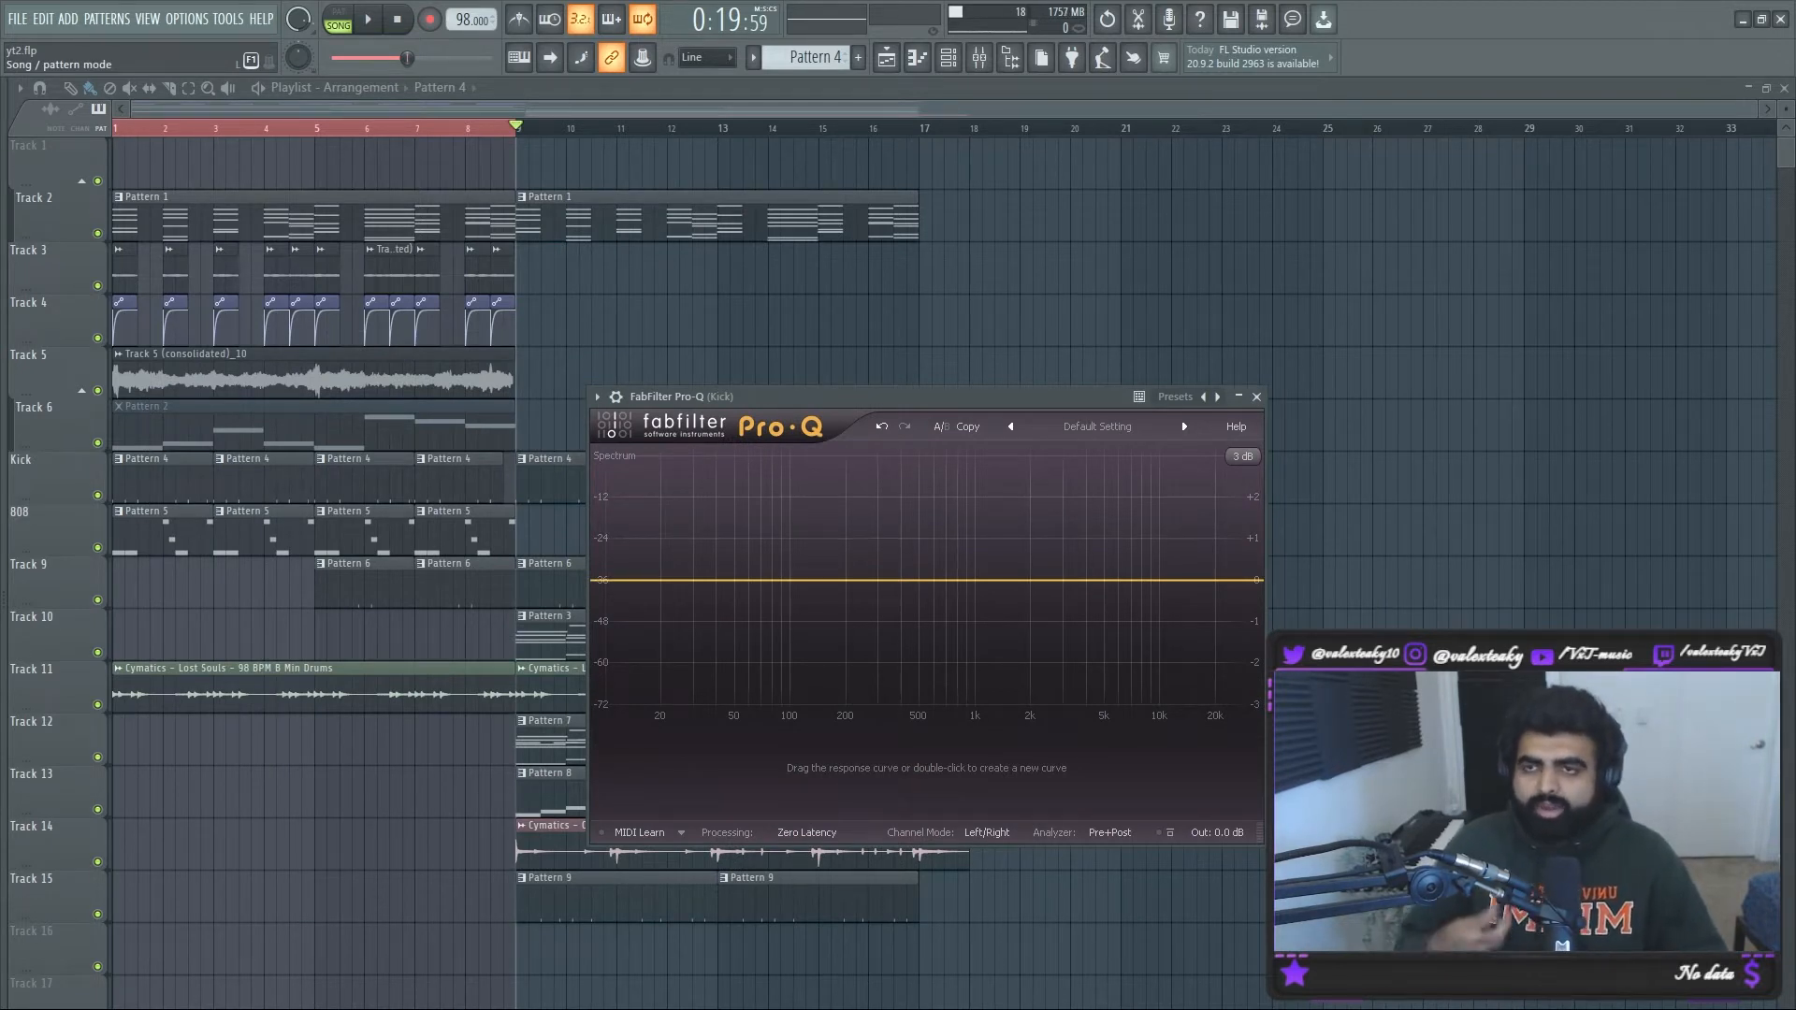
Step: While the pattern plays, add a narrow boost in the Kick's Pro-Q at about 81 Hz, +0.86 dB, Q 2.9
key(space)
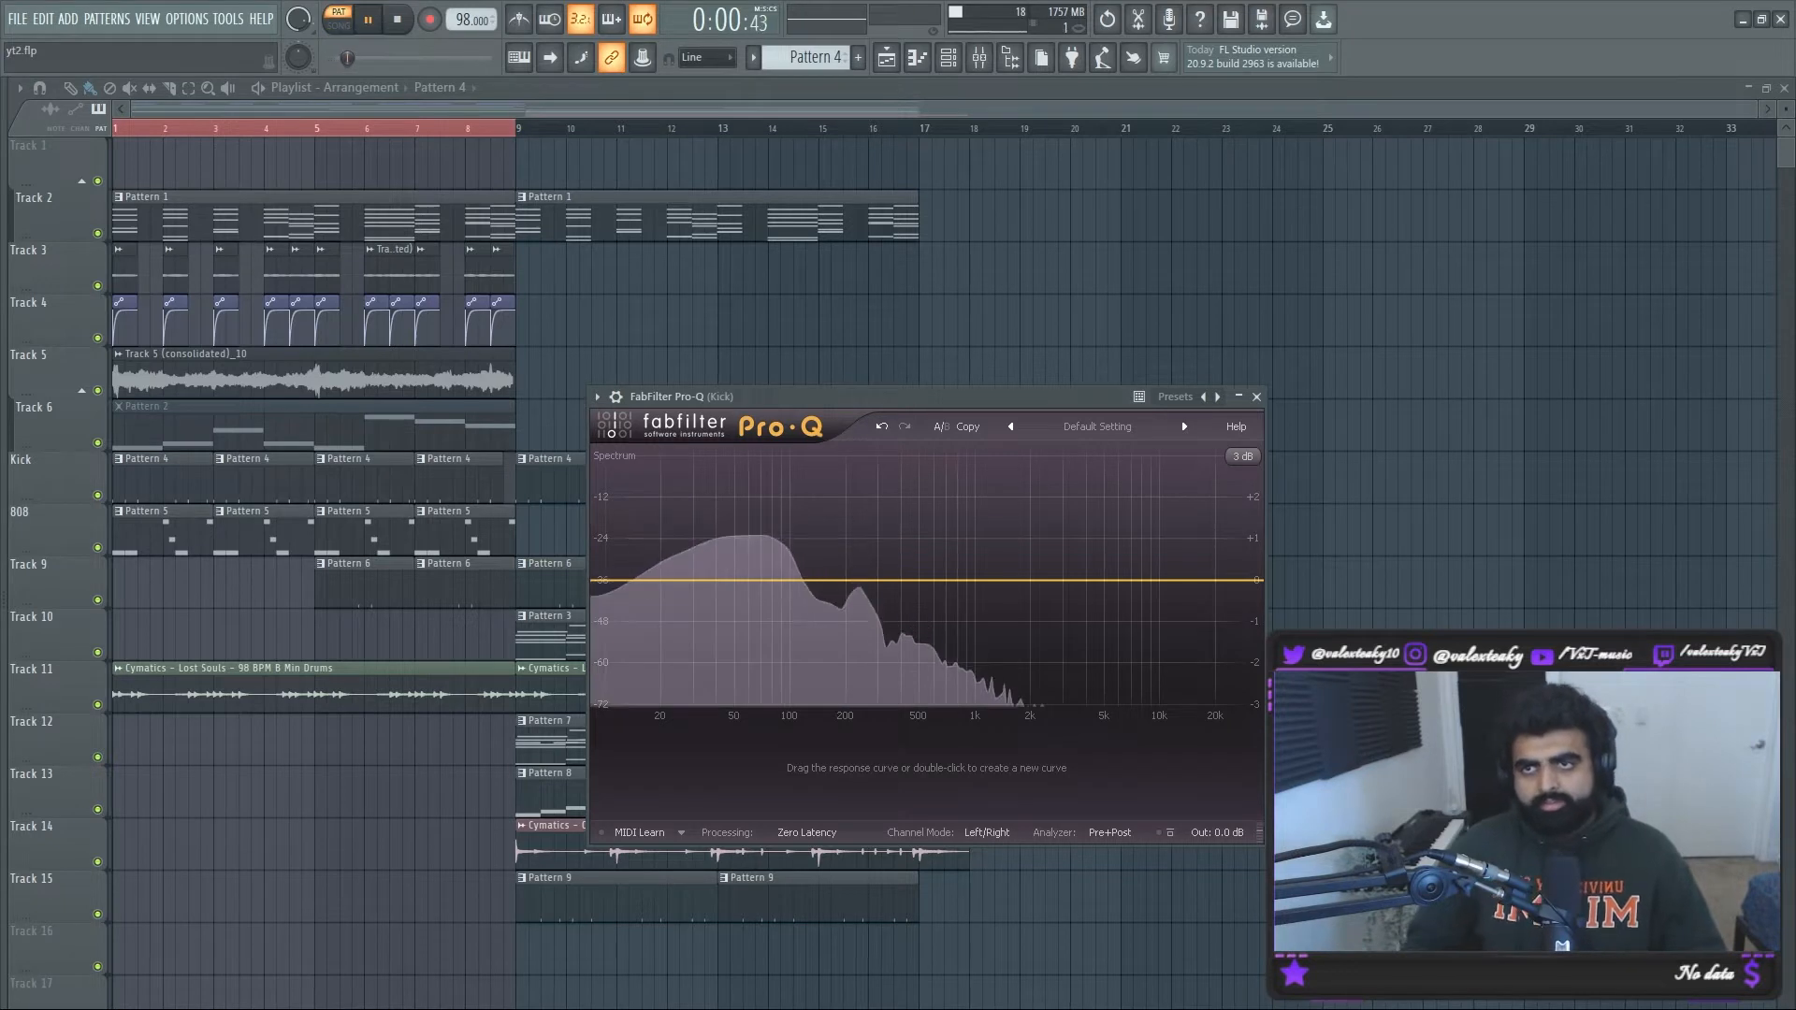
double_click(763, 552)
scroll(762, 553, up, 8)
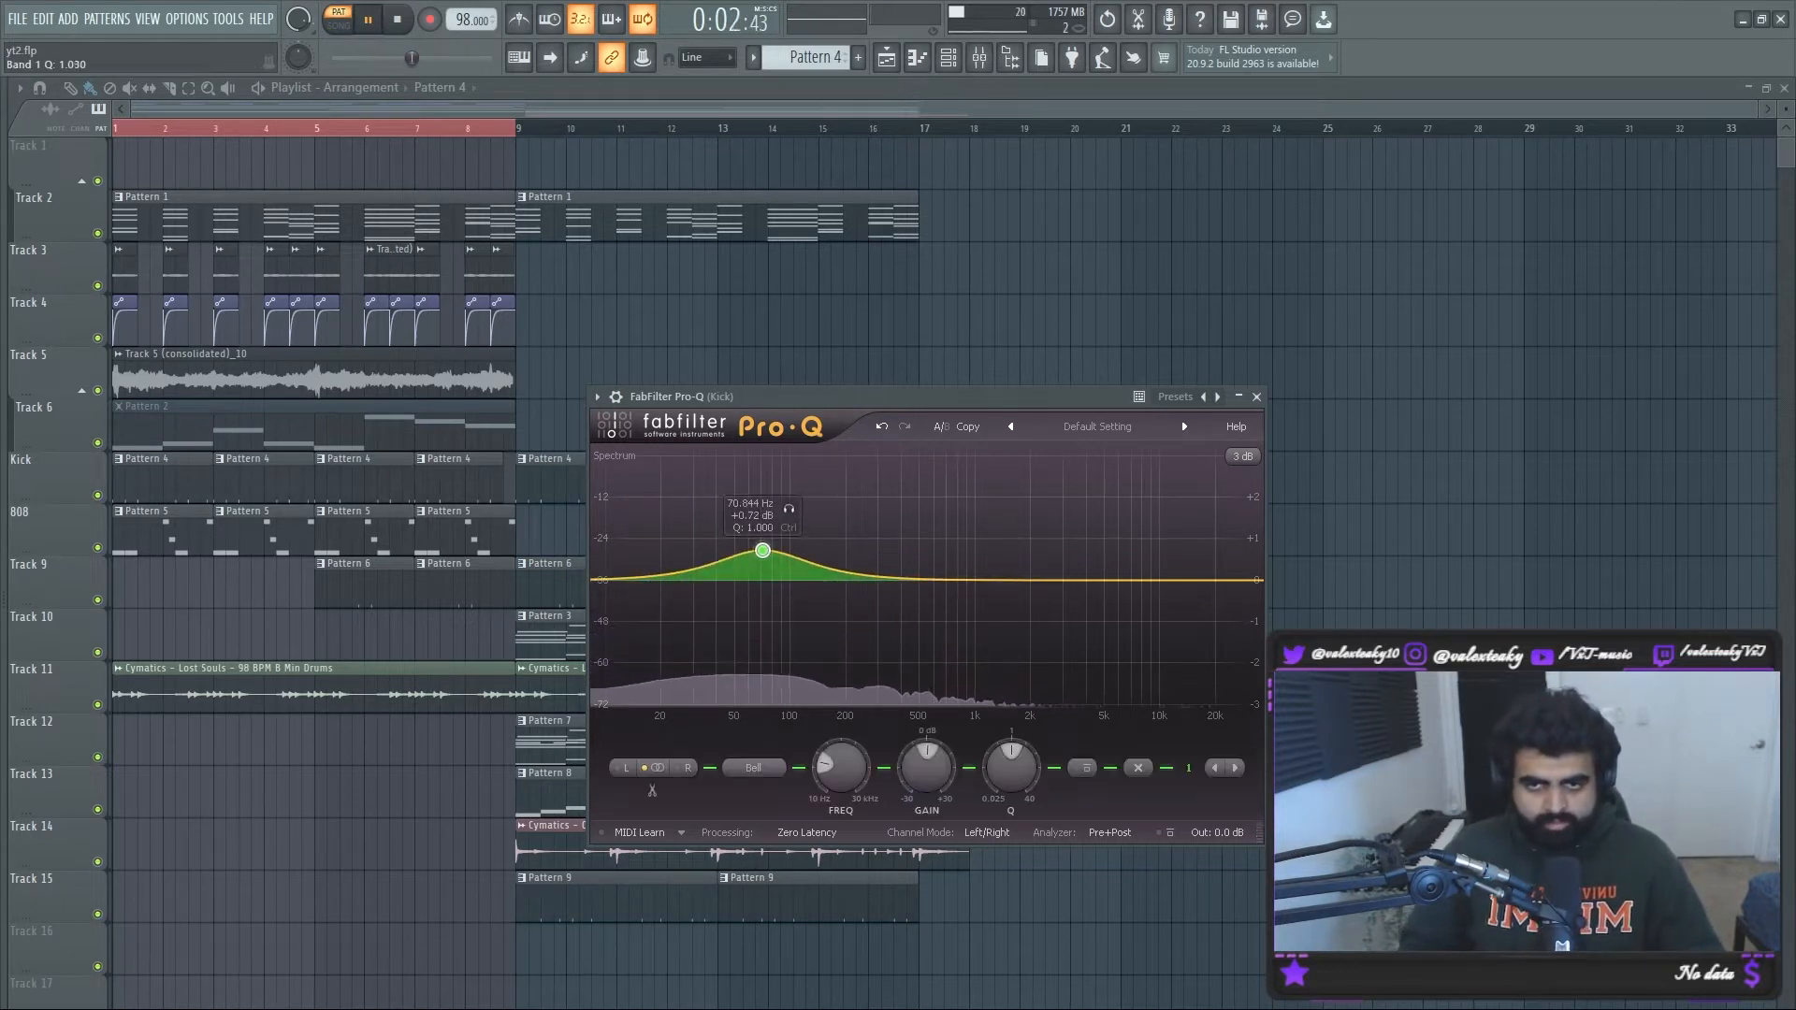
scroll(762, 550, up, 2)
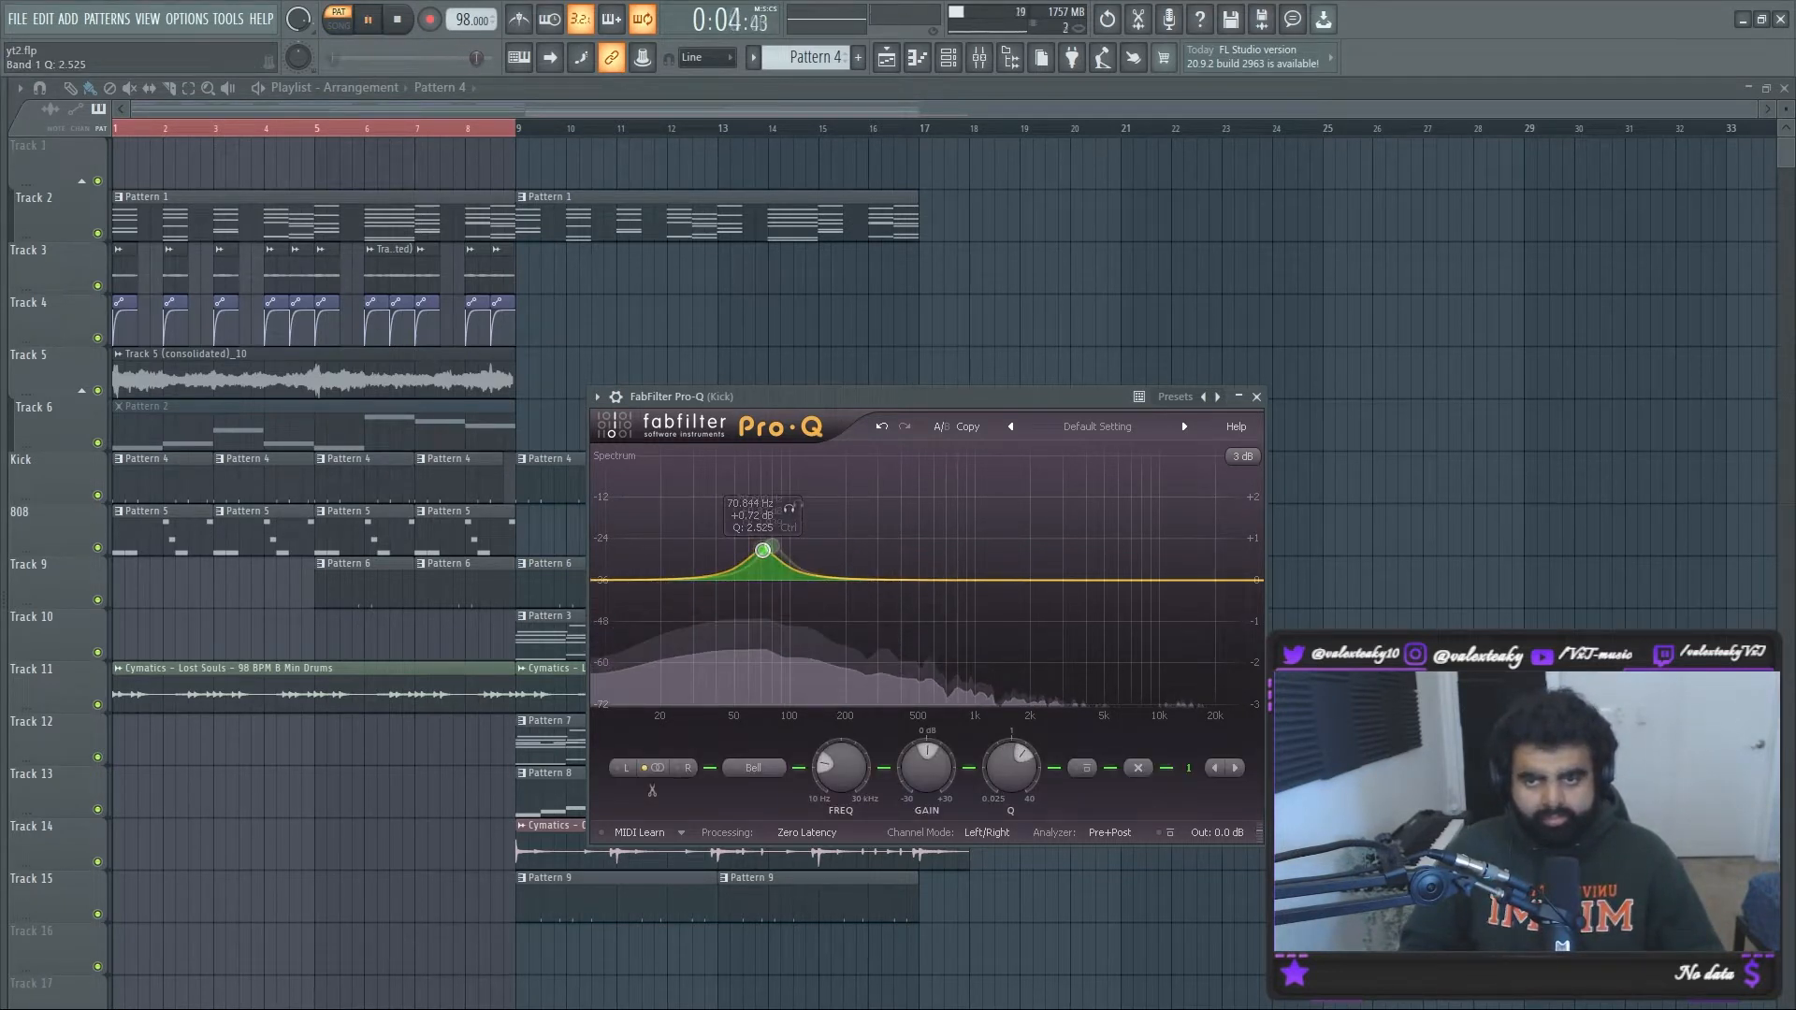
drag(762, 550, 772, 546)
key(space)
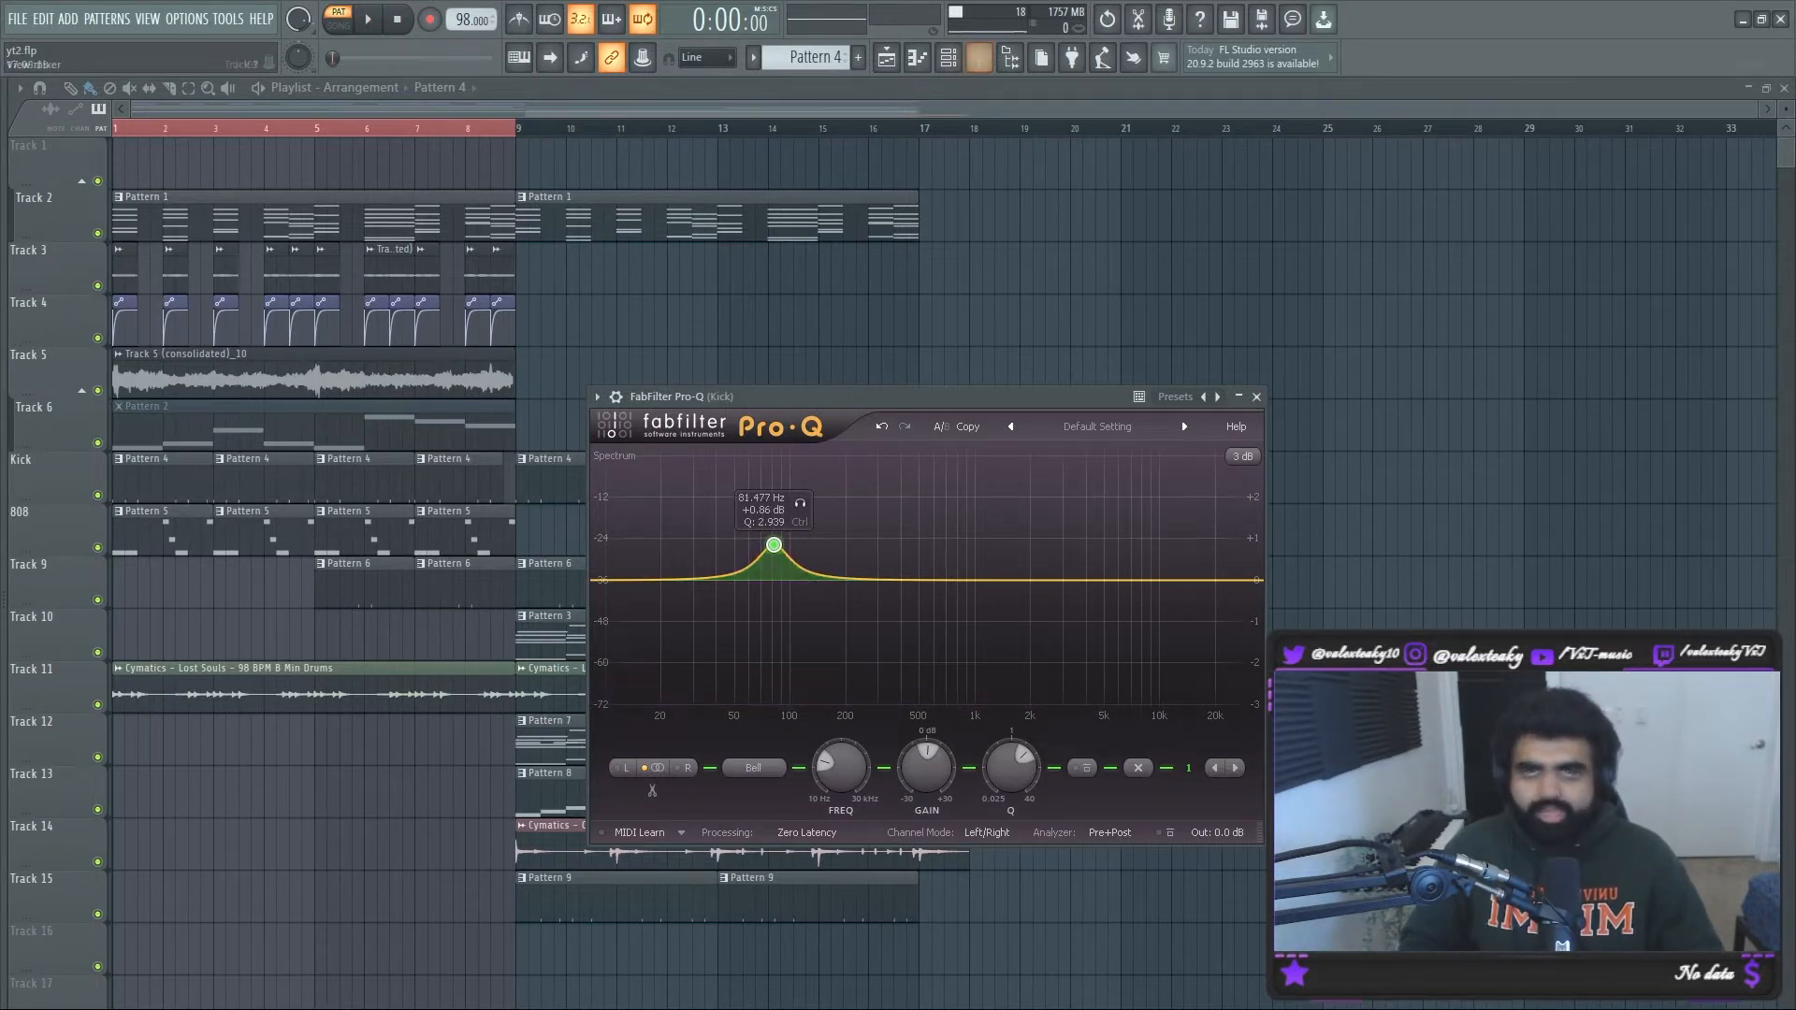
Step: Open the 808's Pro-Q beside the Kick's and cut about 2.5 dB at about 80 Hz
click(979, 57)
click(213, 374)
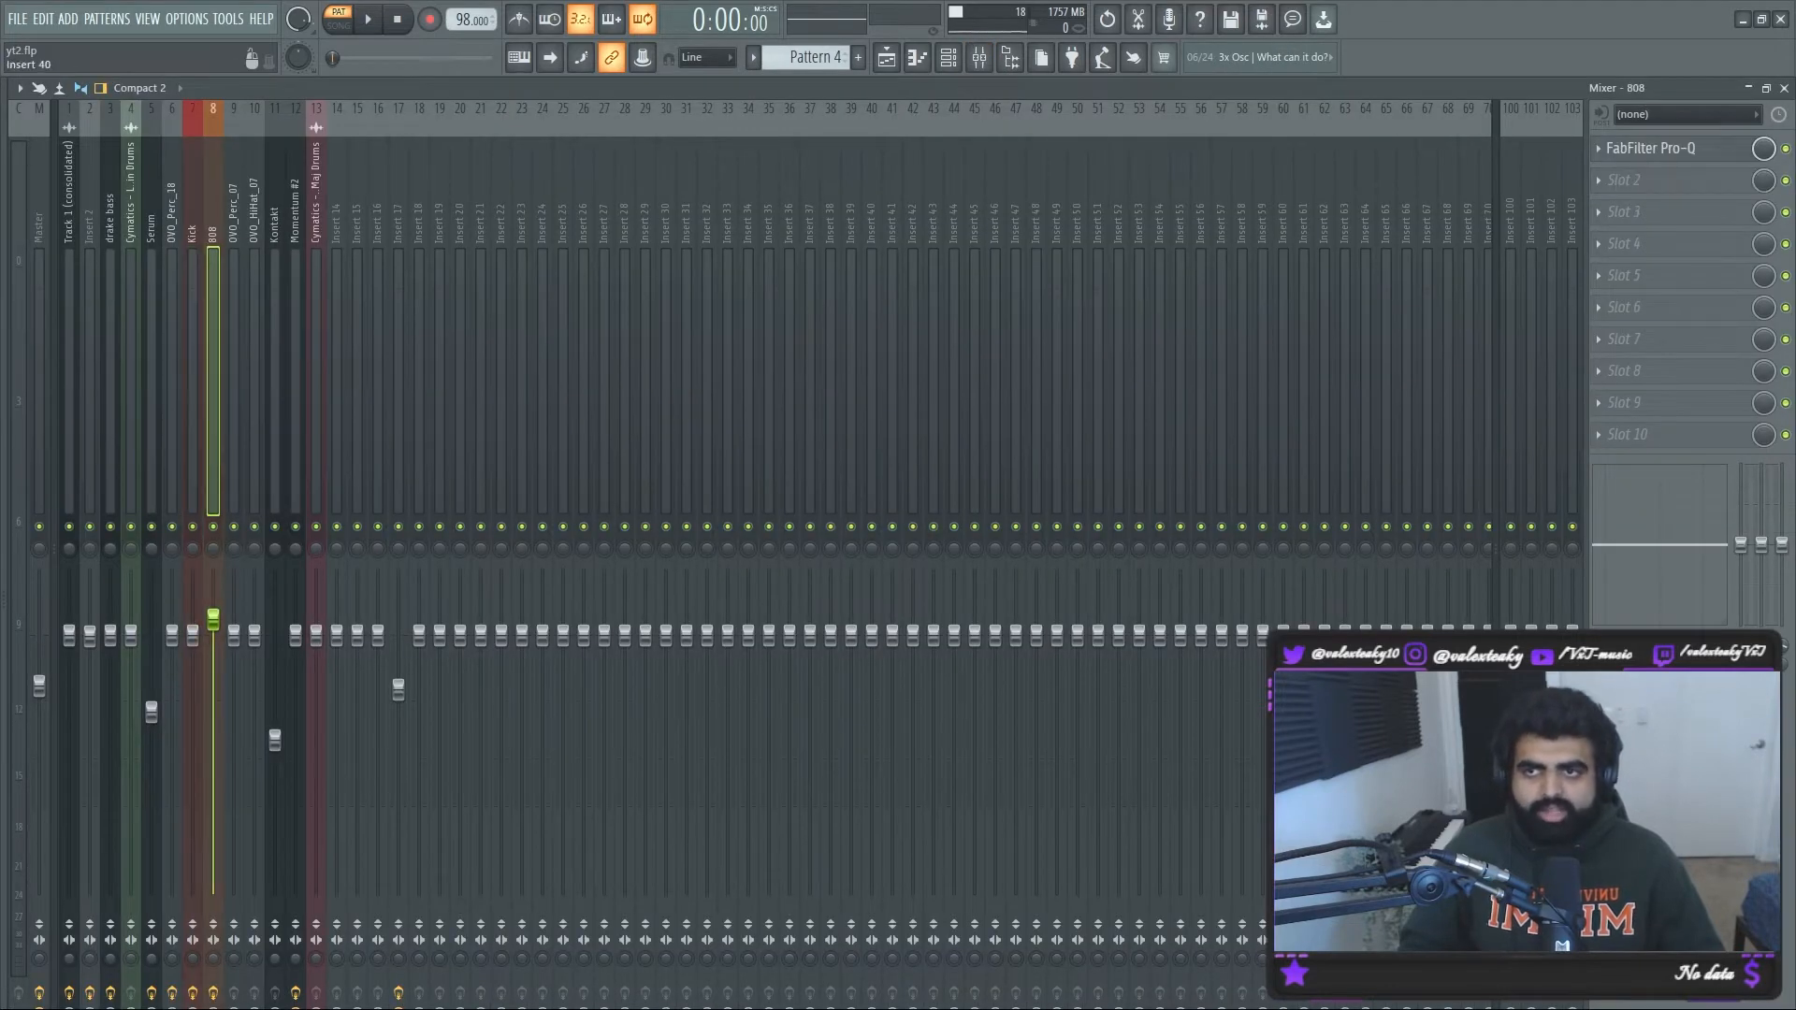
click(1651, 148)
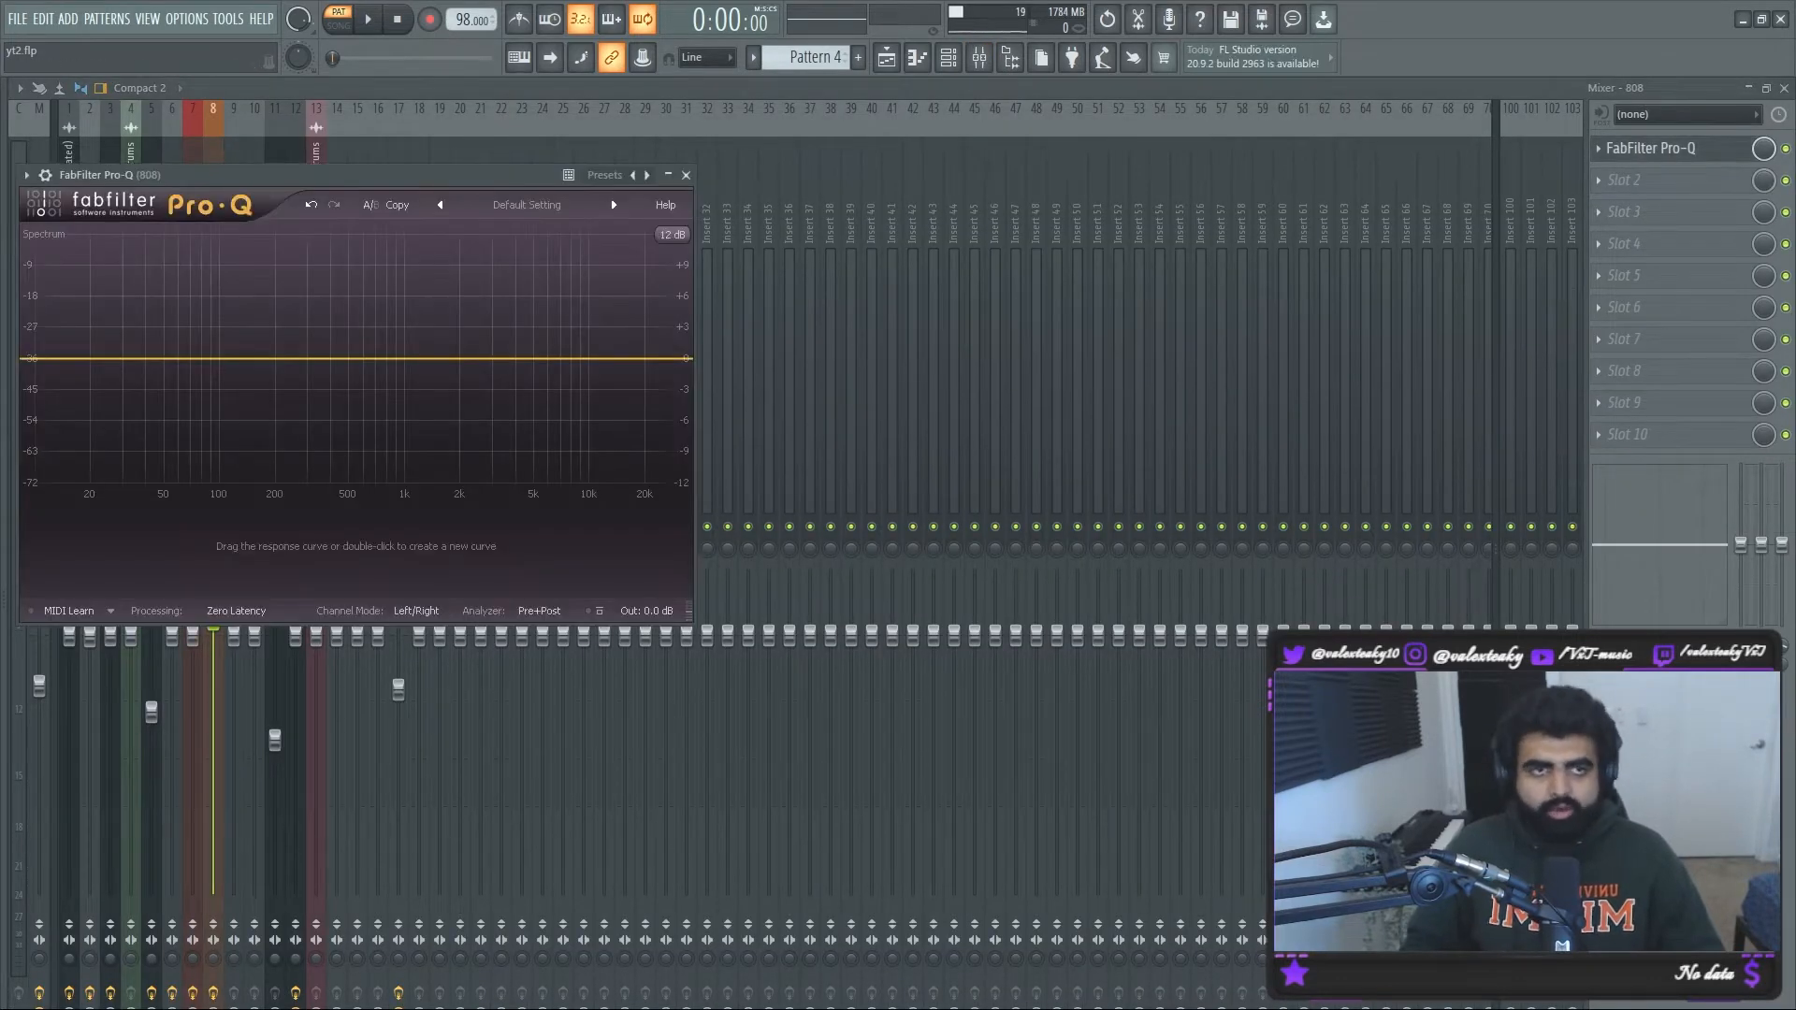
click(1784, 88)
drag(374, 175, 1232, 369)
drag(1025, 551, 1058, 577)
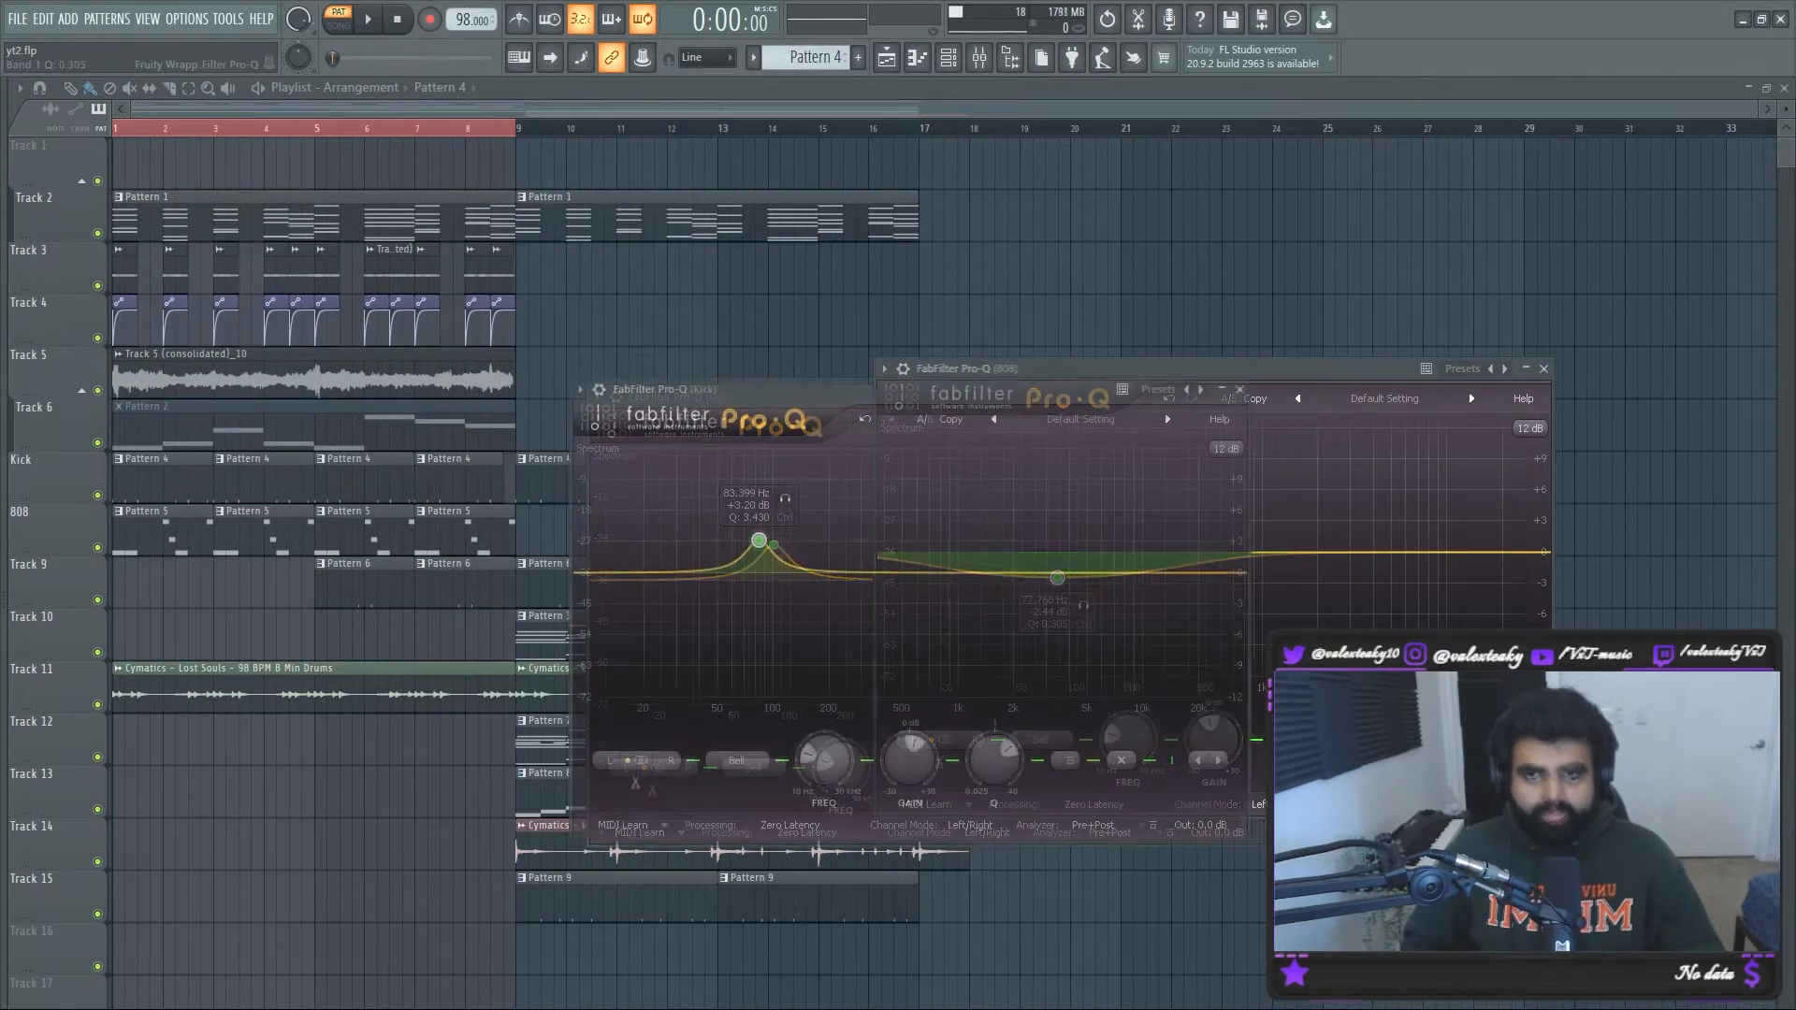
Step: Line up the Kick and 808 Pro-Q windows side by side and play the song to compare their spectra
drag(795, 391, 414, 369)
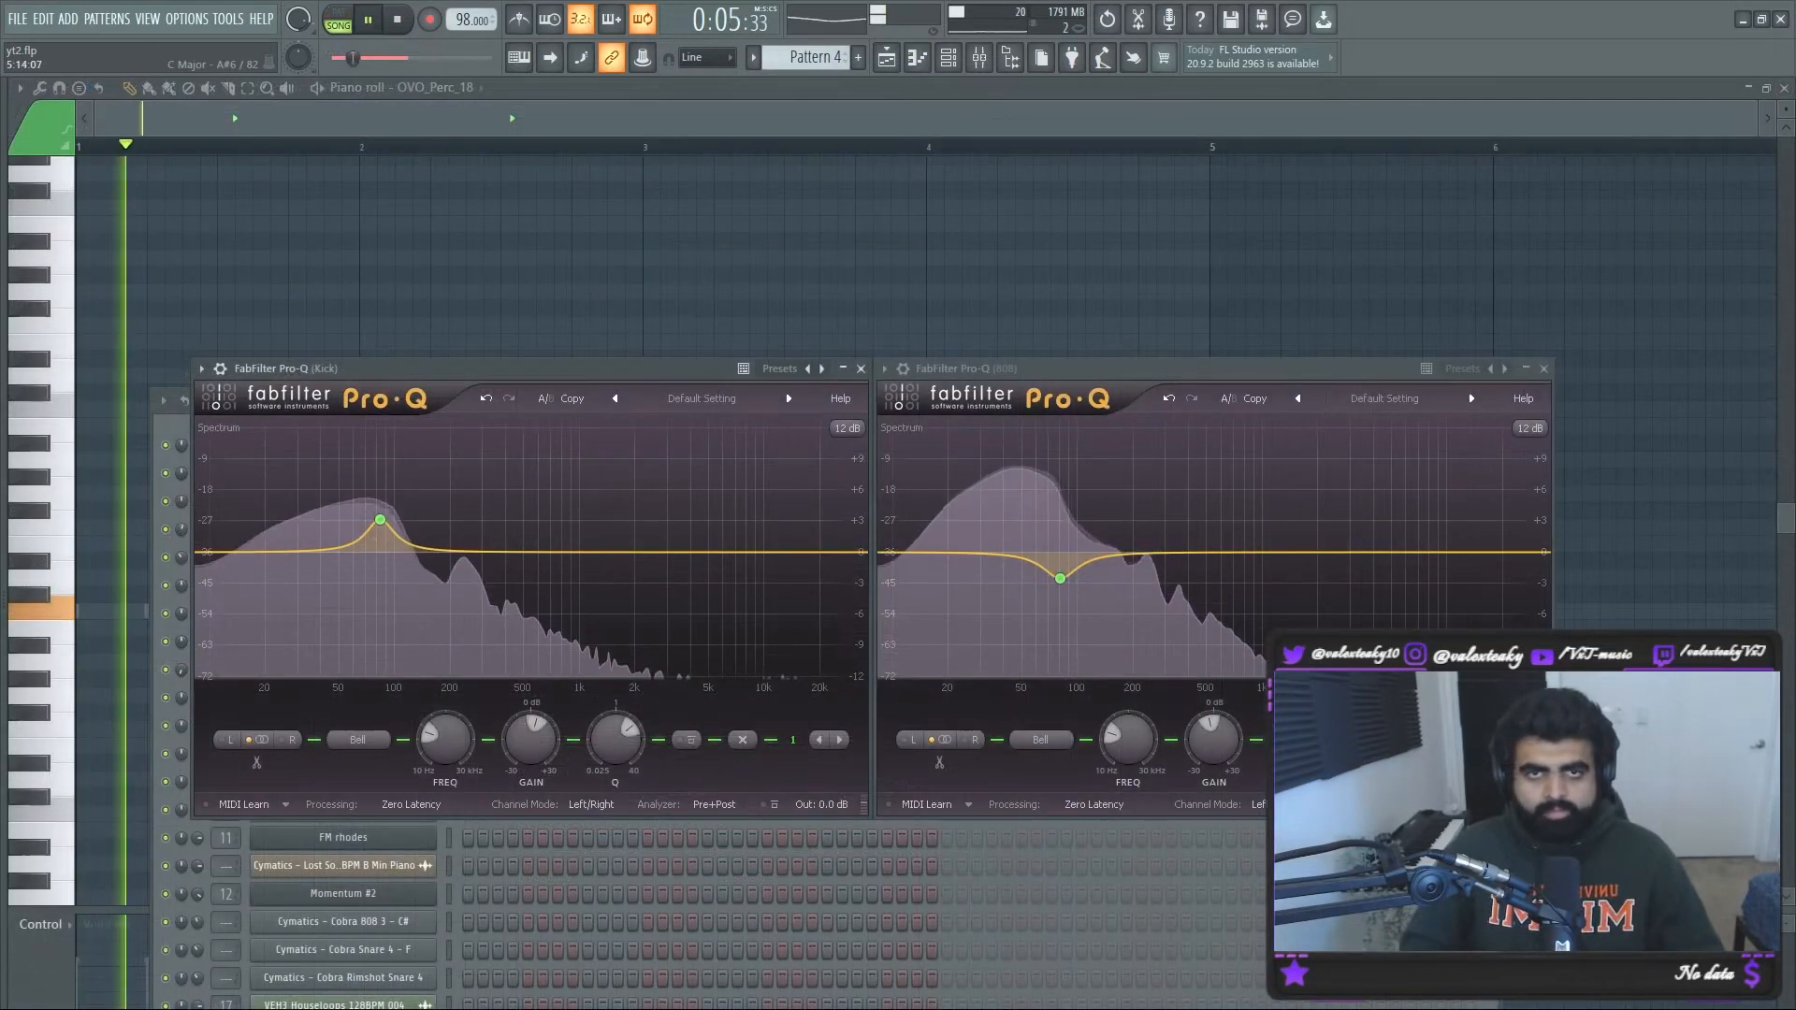
key(F7)
key(F7)
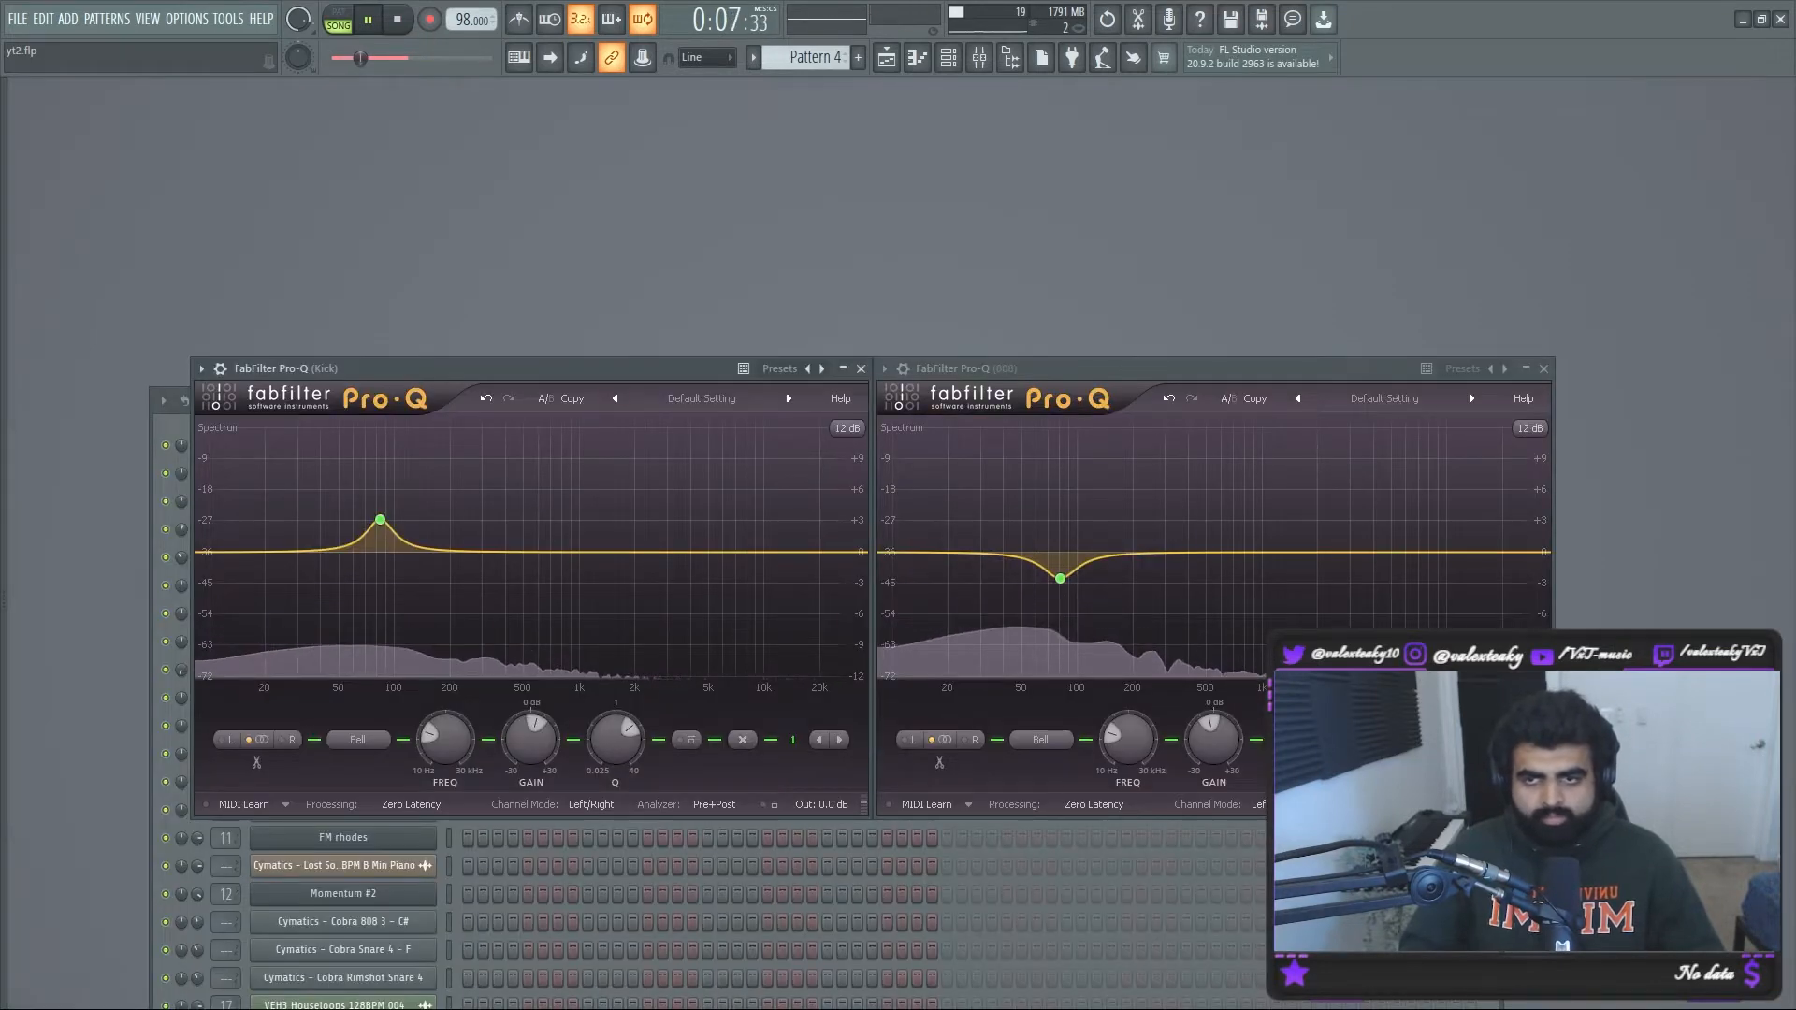
key(space)
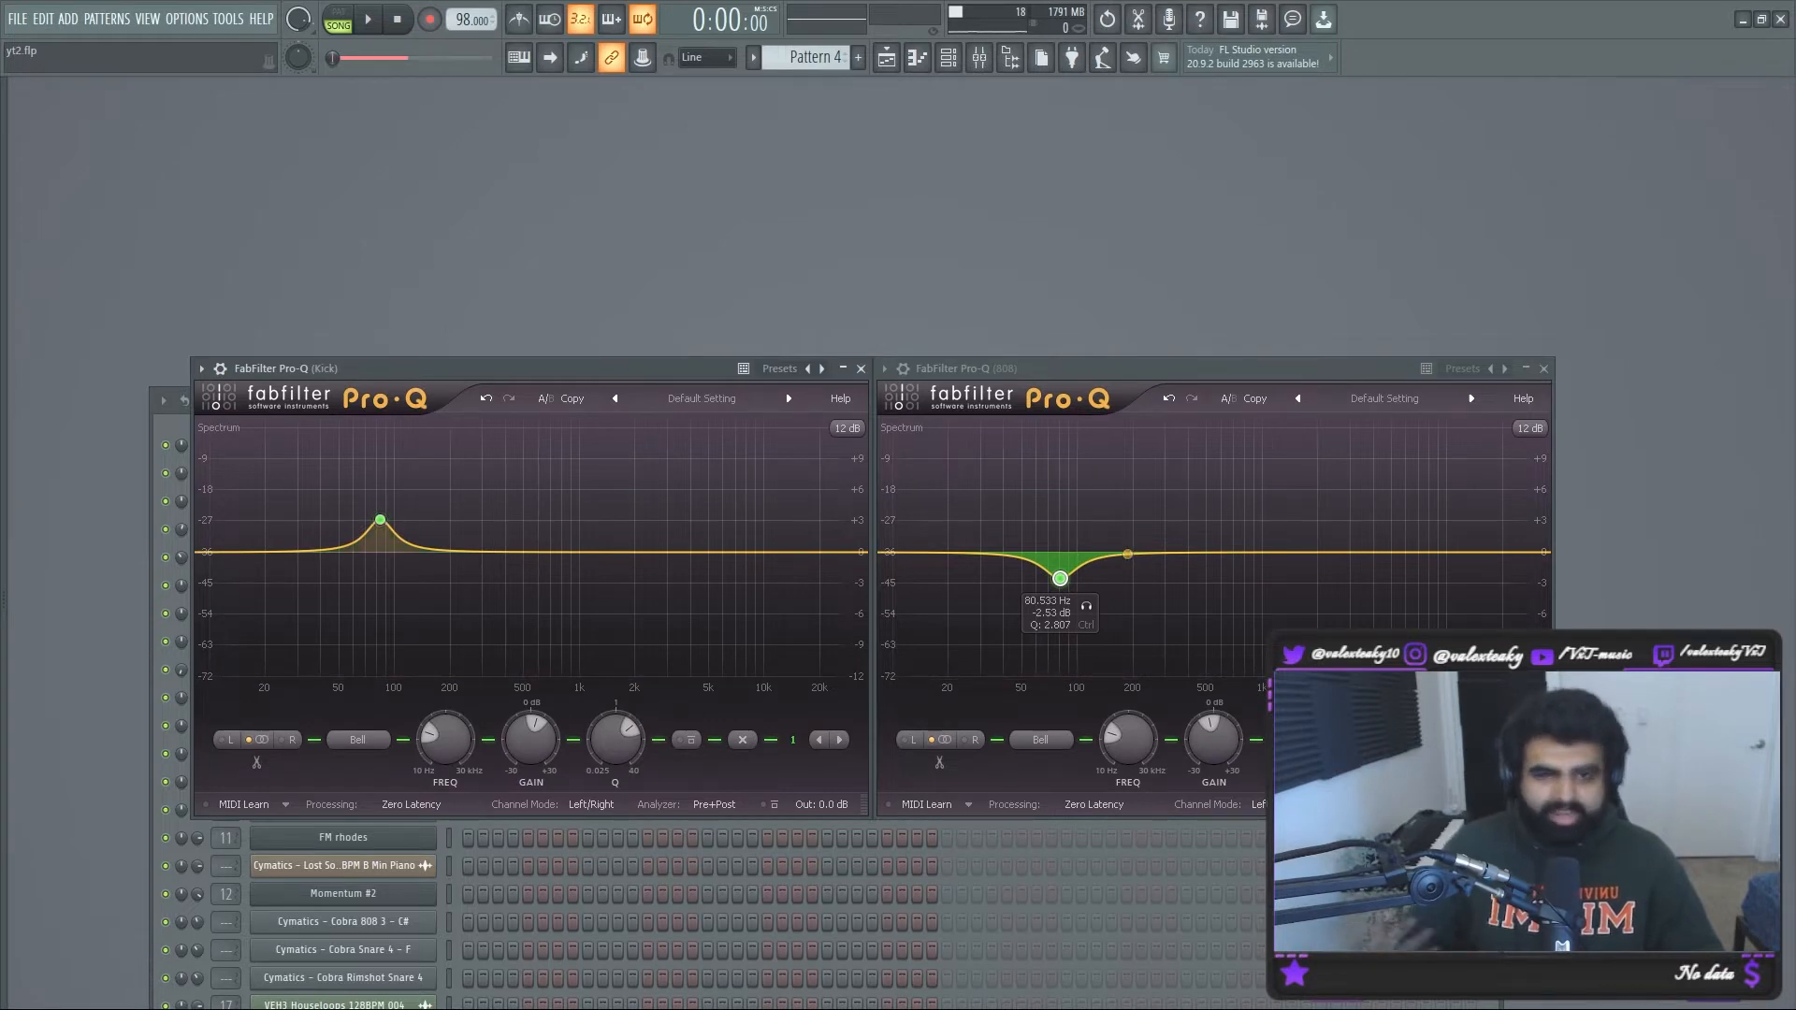
Step: Add a narrow boost of about 3 dB near 141 Hz in the 808's Pro-Q and a complementary dip above the Kick's boost
drag(1133, 553, 1130, 529)
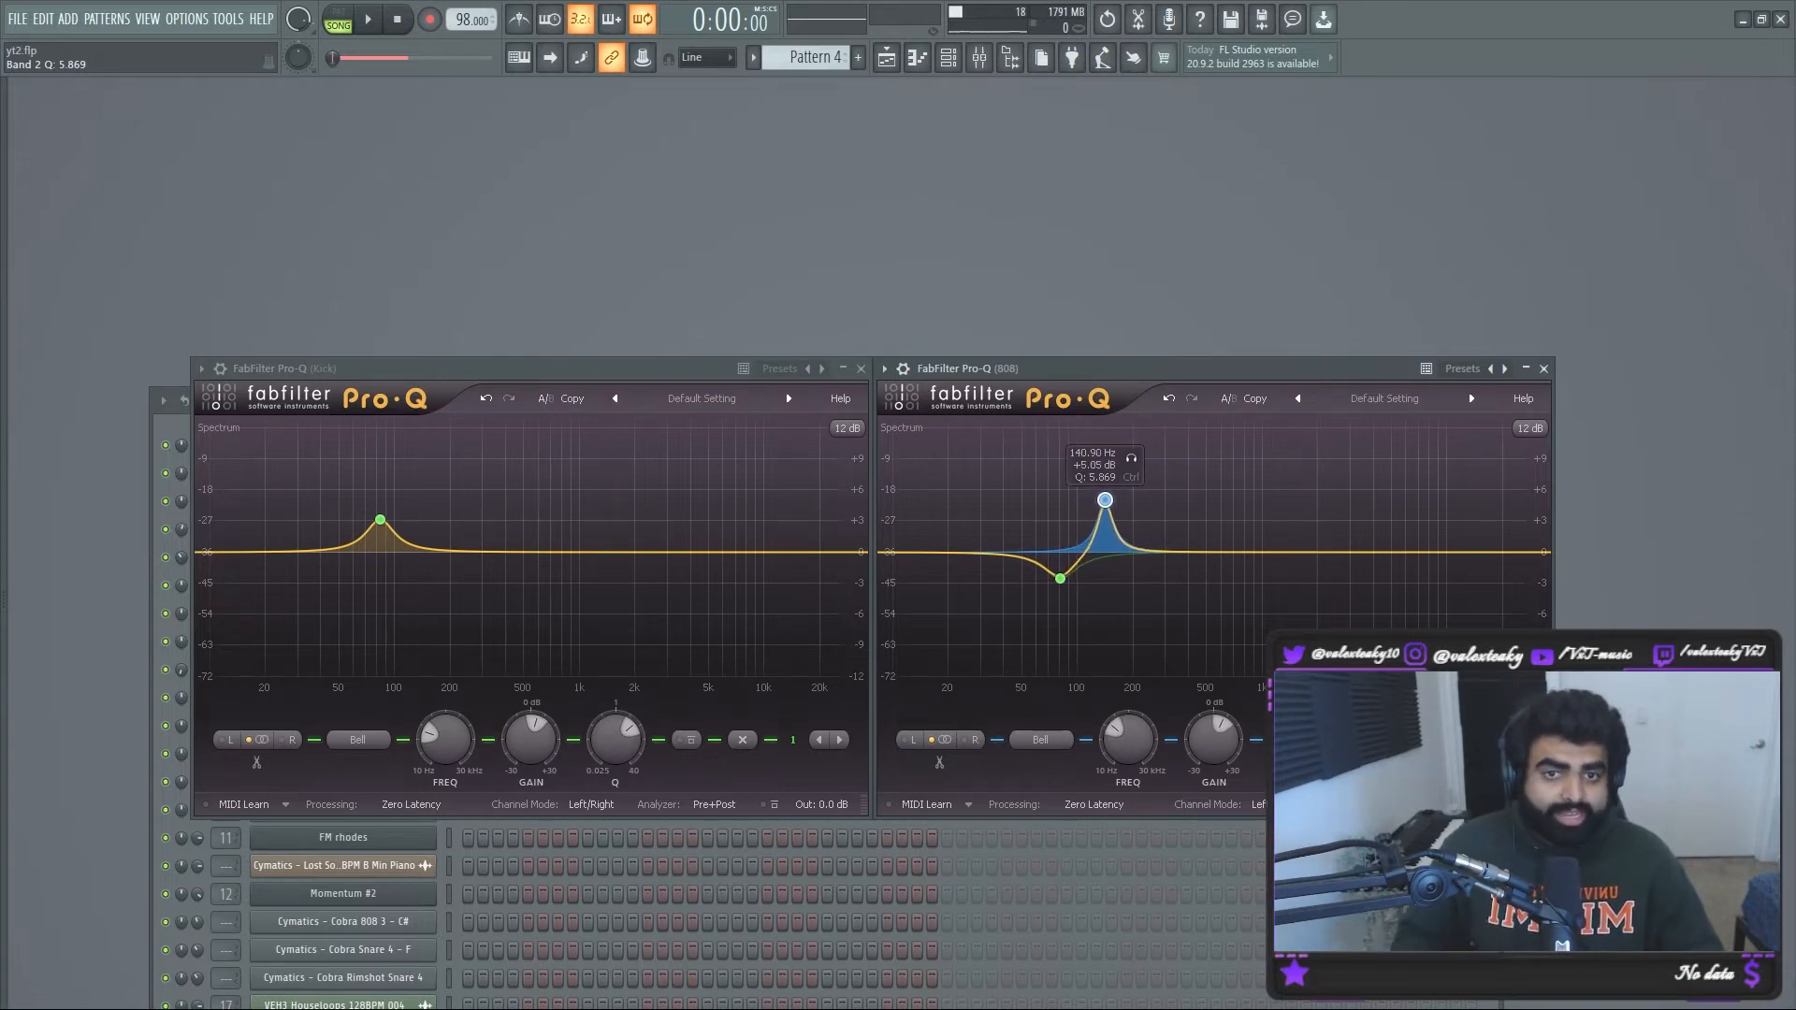
drag(1110, 499, 1110, 522)
click(446, 550)
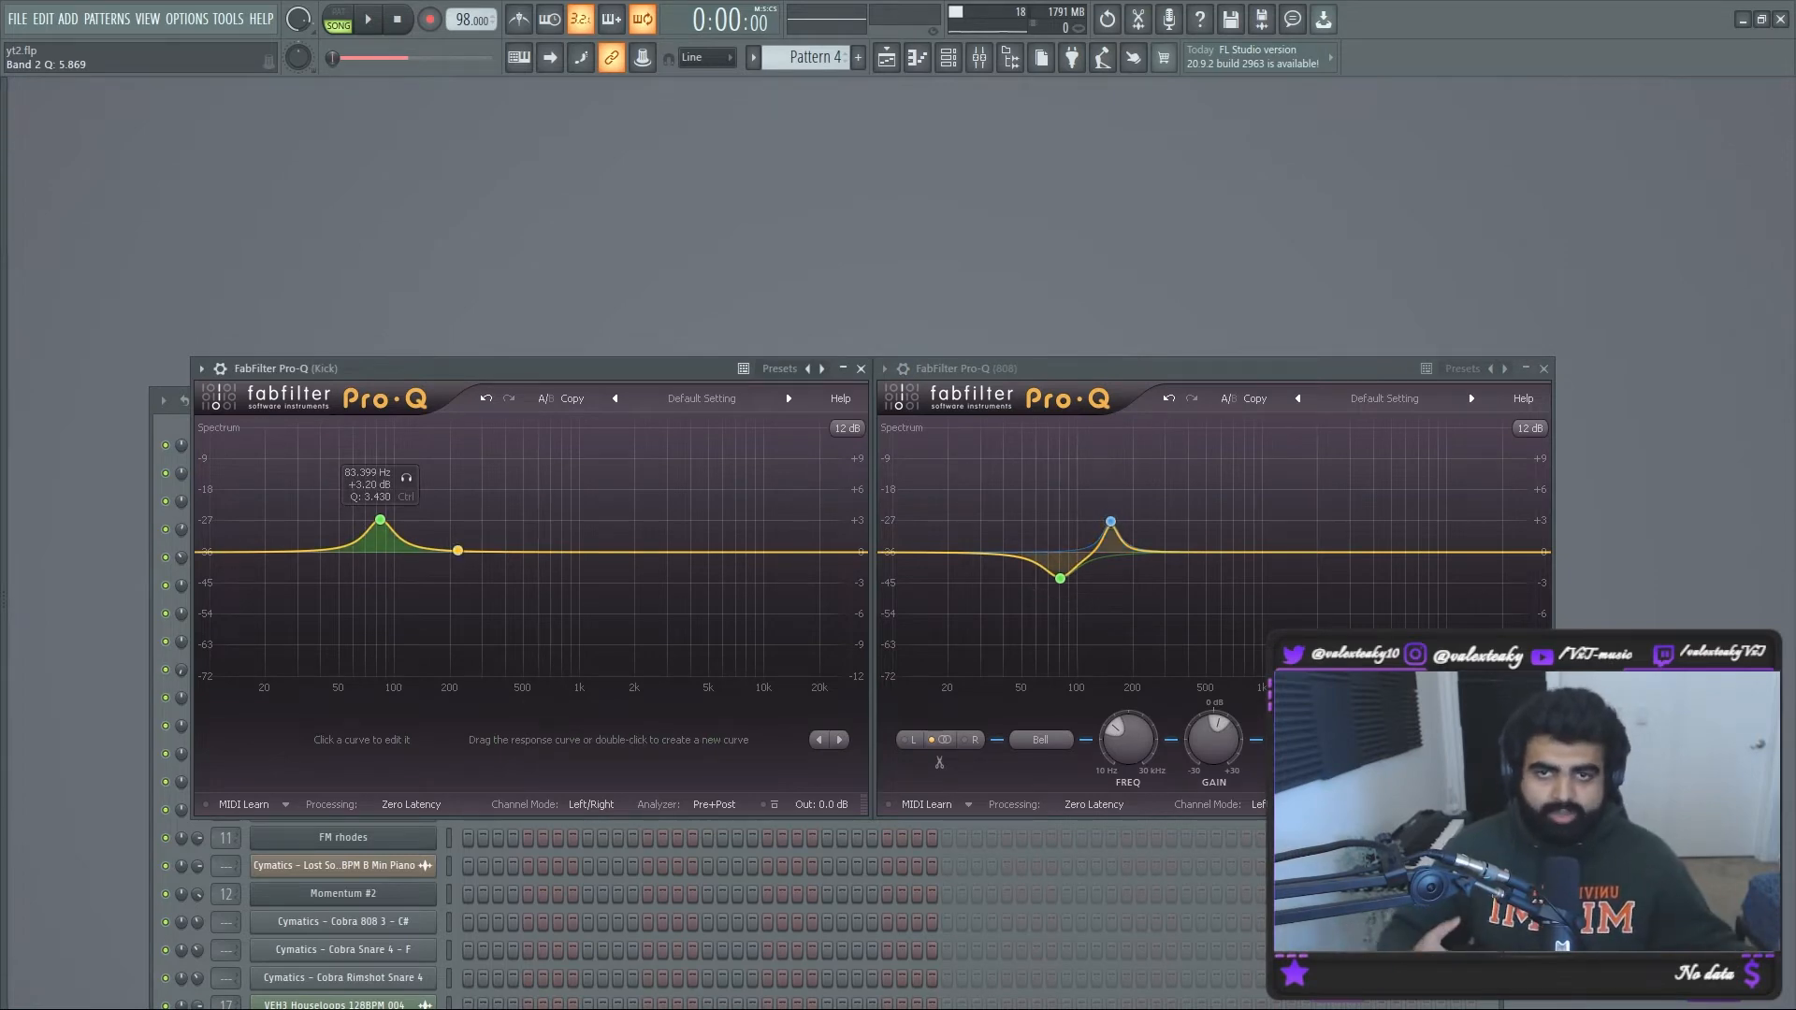
Step: Play the song to check the Kick and 808 in the mixer and Pro-Q spectra, and return to the playlist
key(F9)
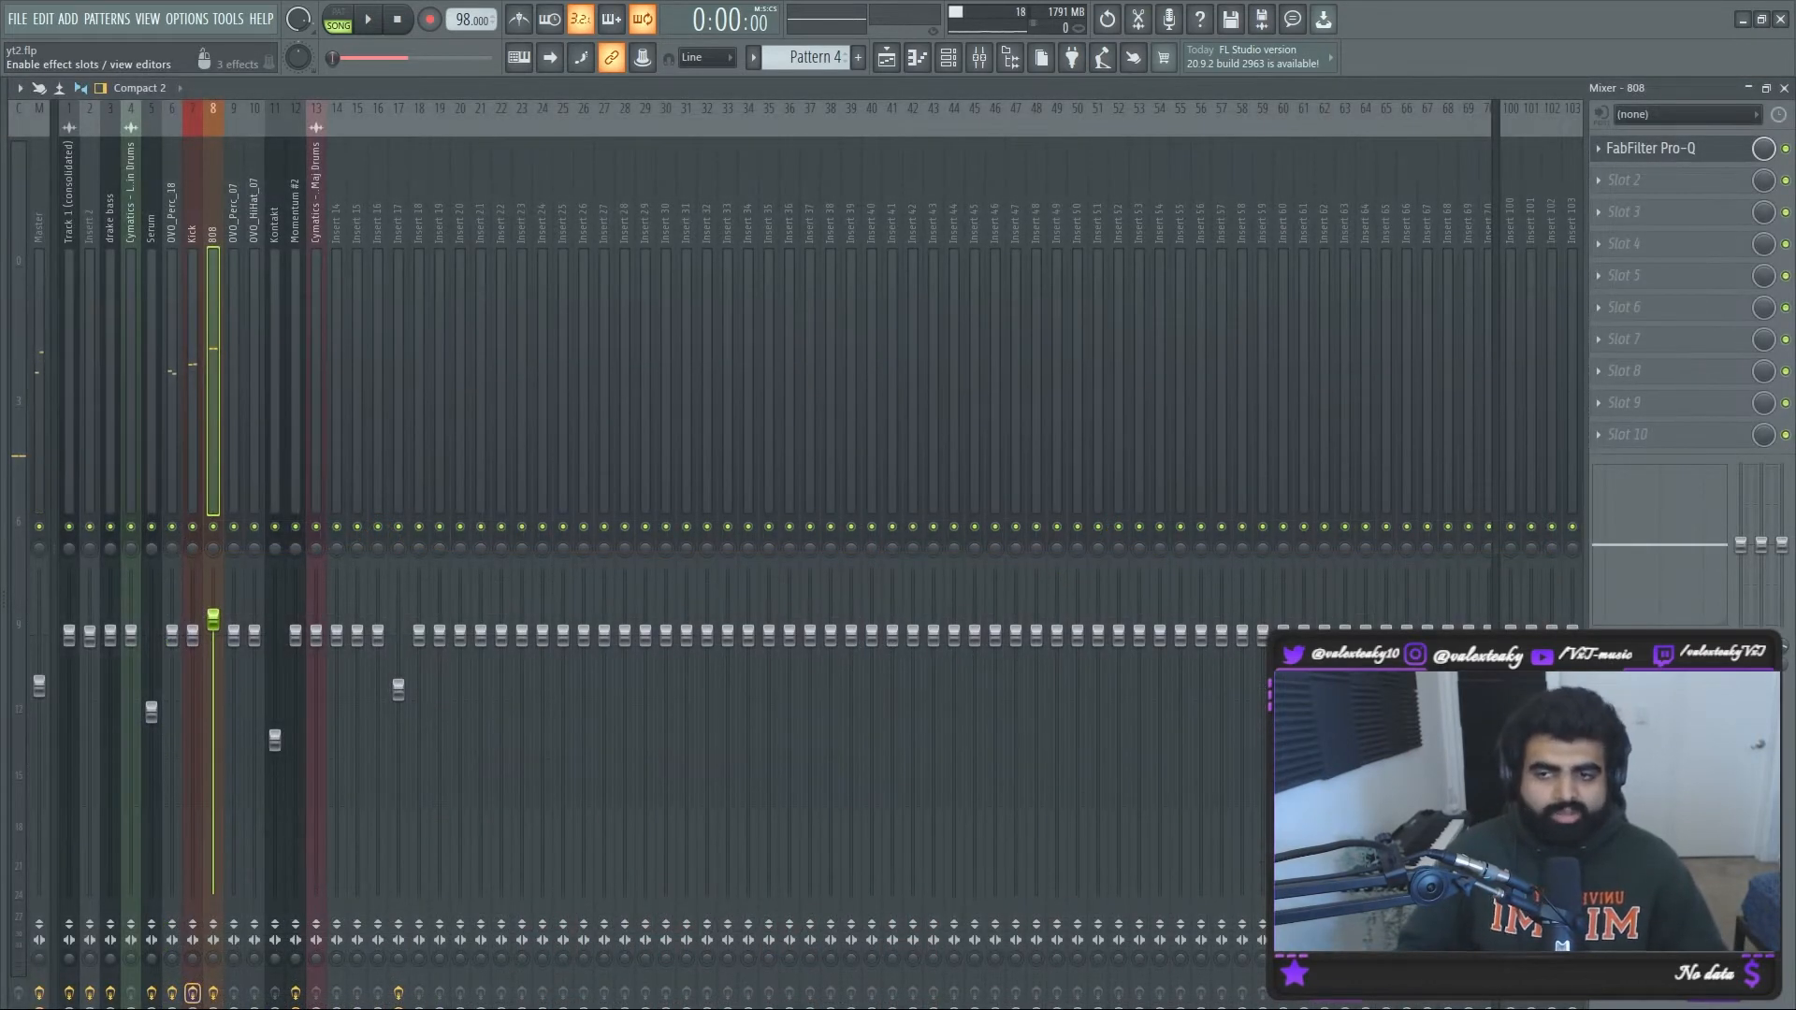
key(space)
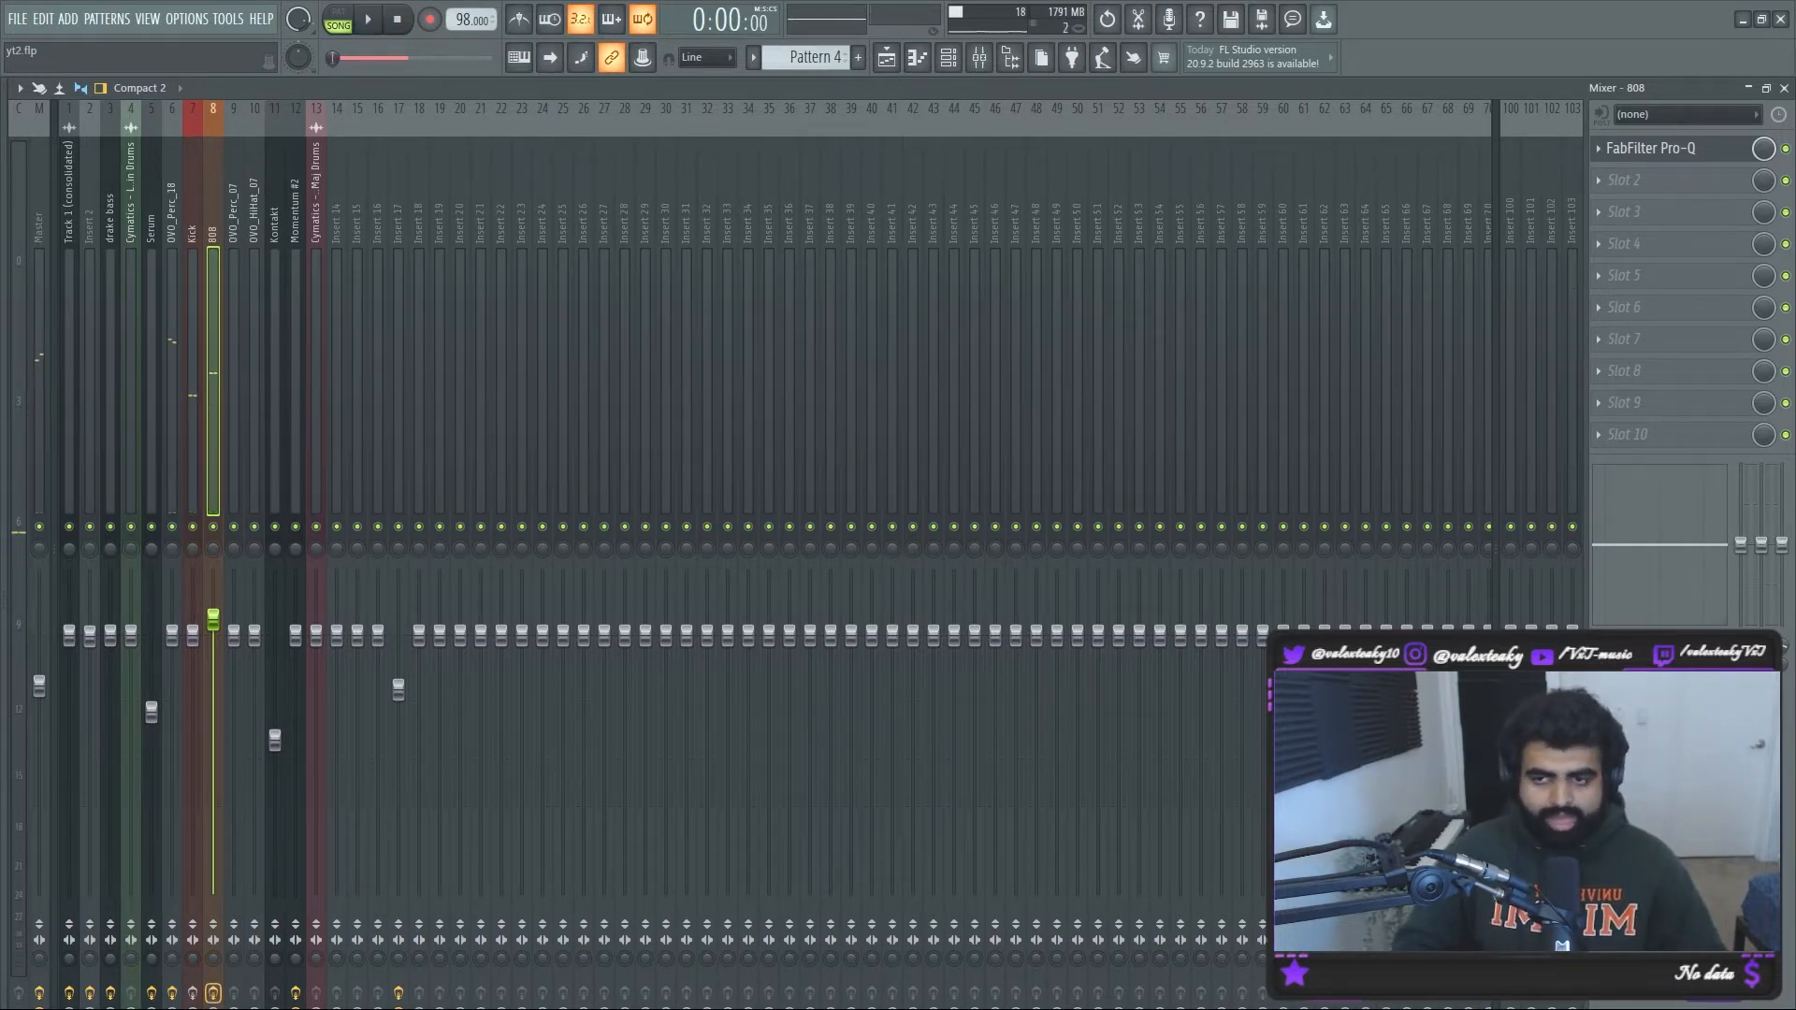
key(space)
key(F9)
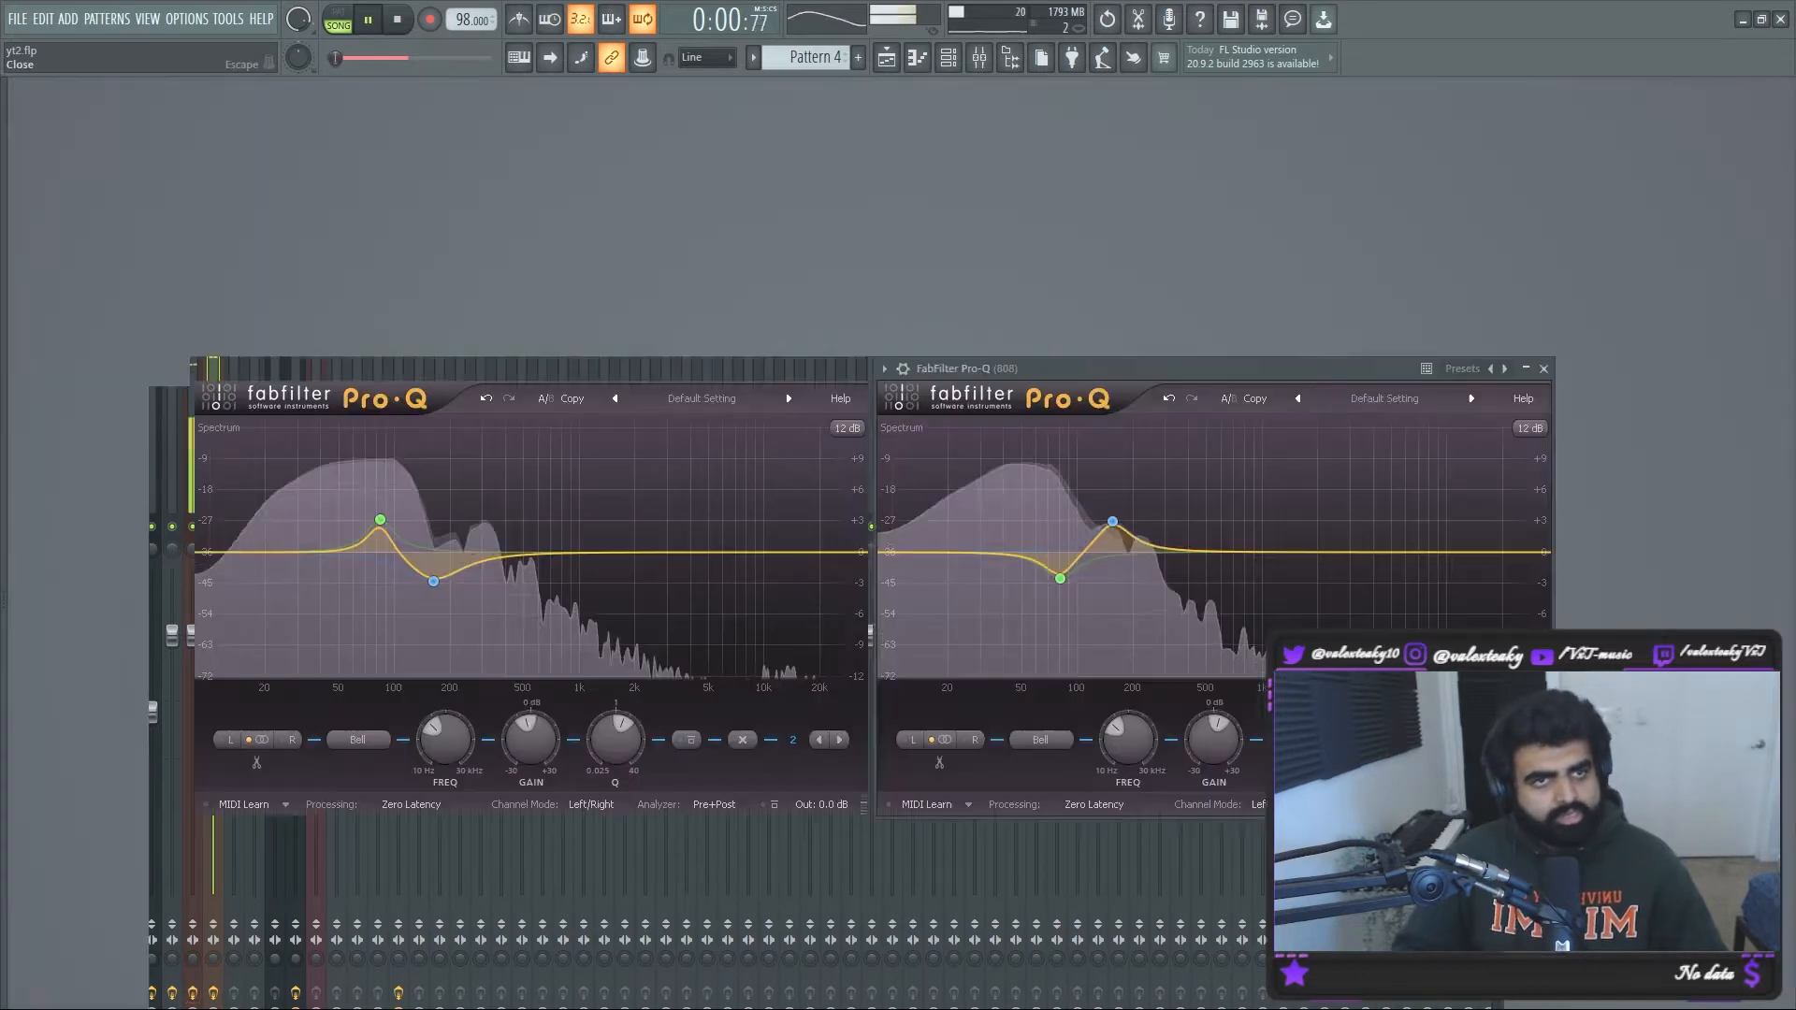
click(886, 57)
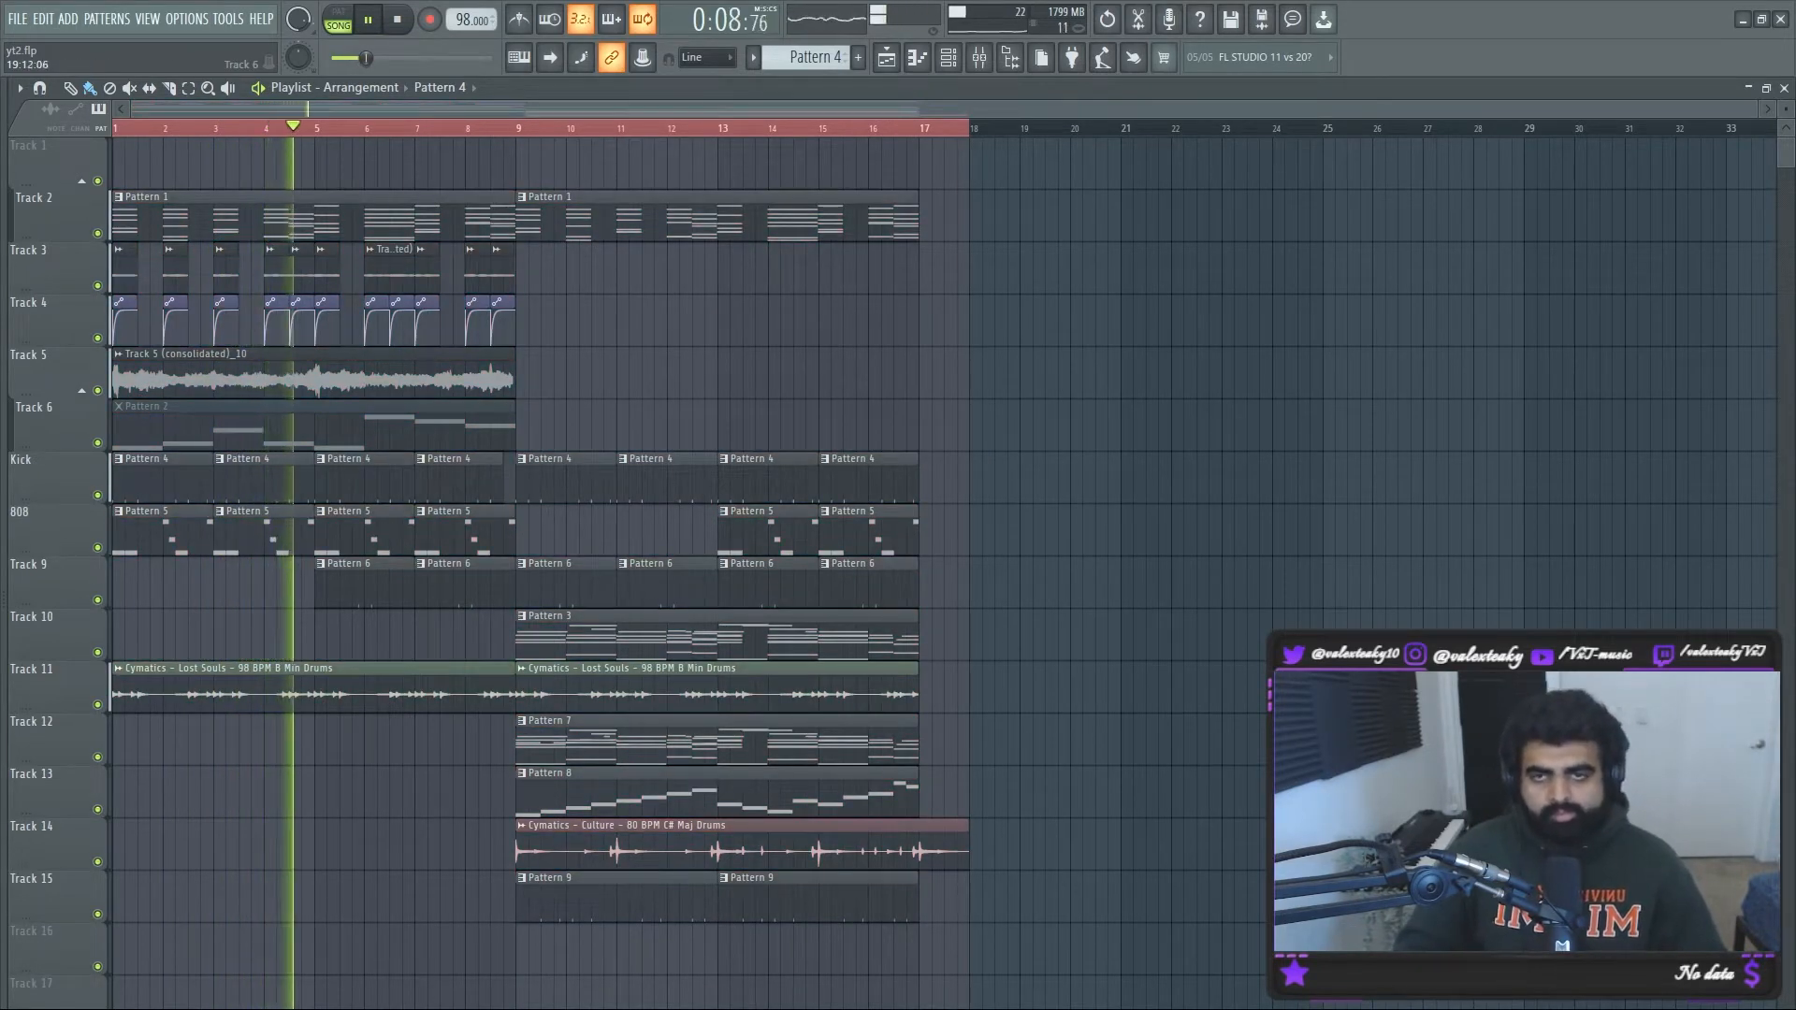
Step: Reset the Master track's fader to its default level in the mixer while the song plays
key(F9)
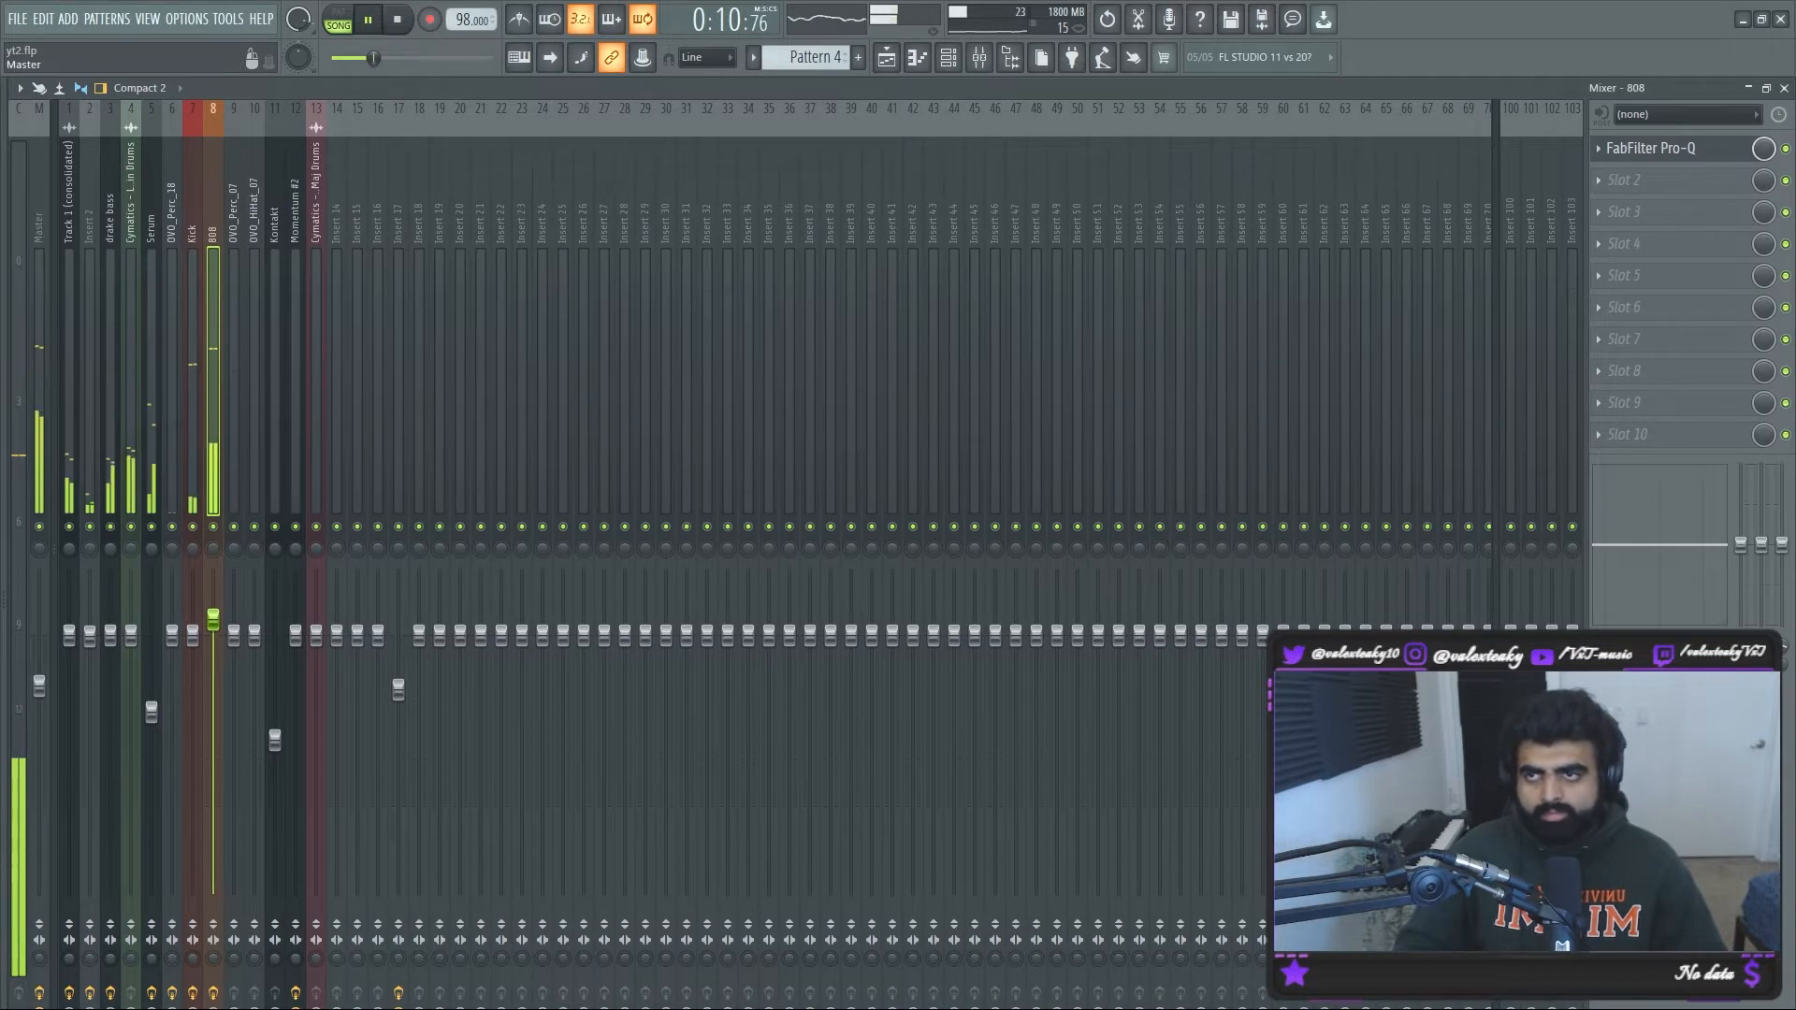
click(40, 685)
right_click(41, 683)
click(71, 691)
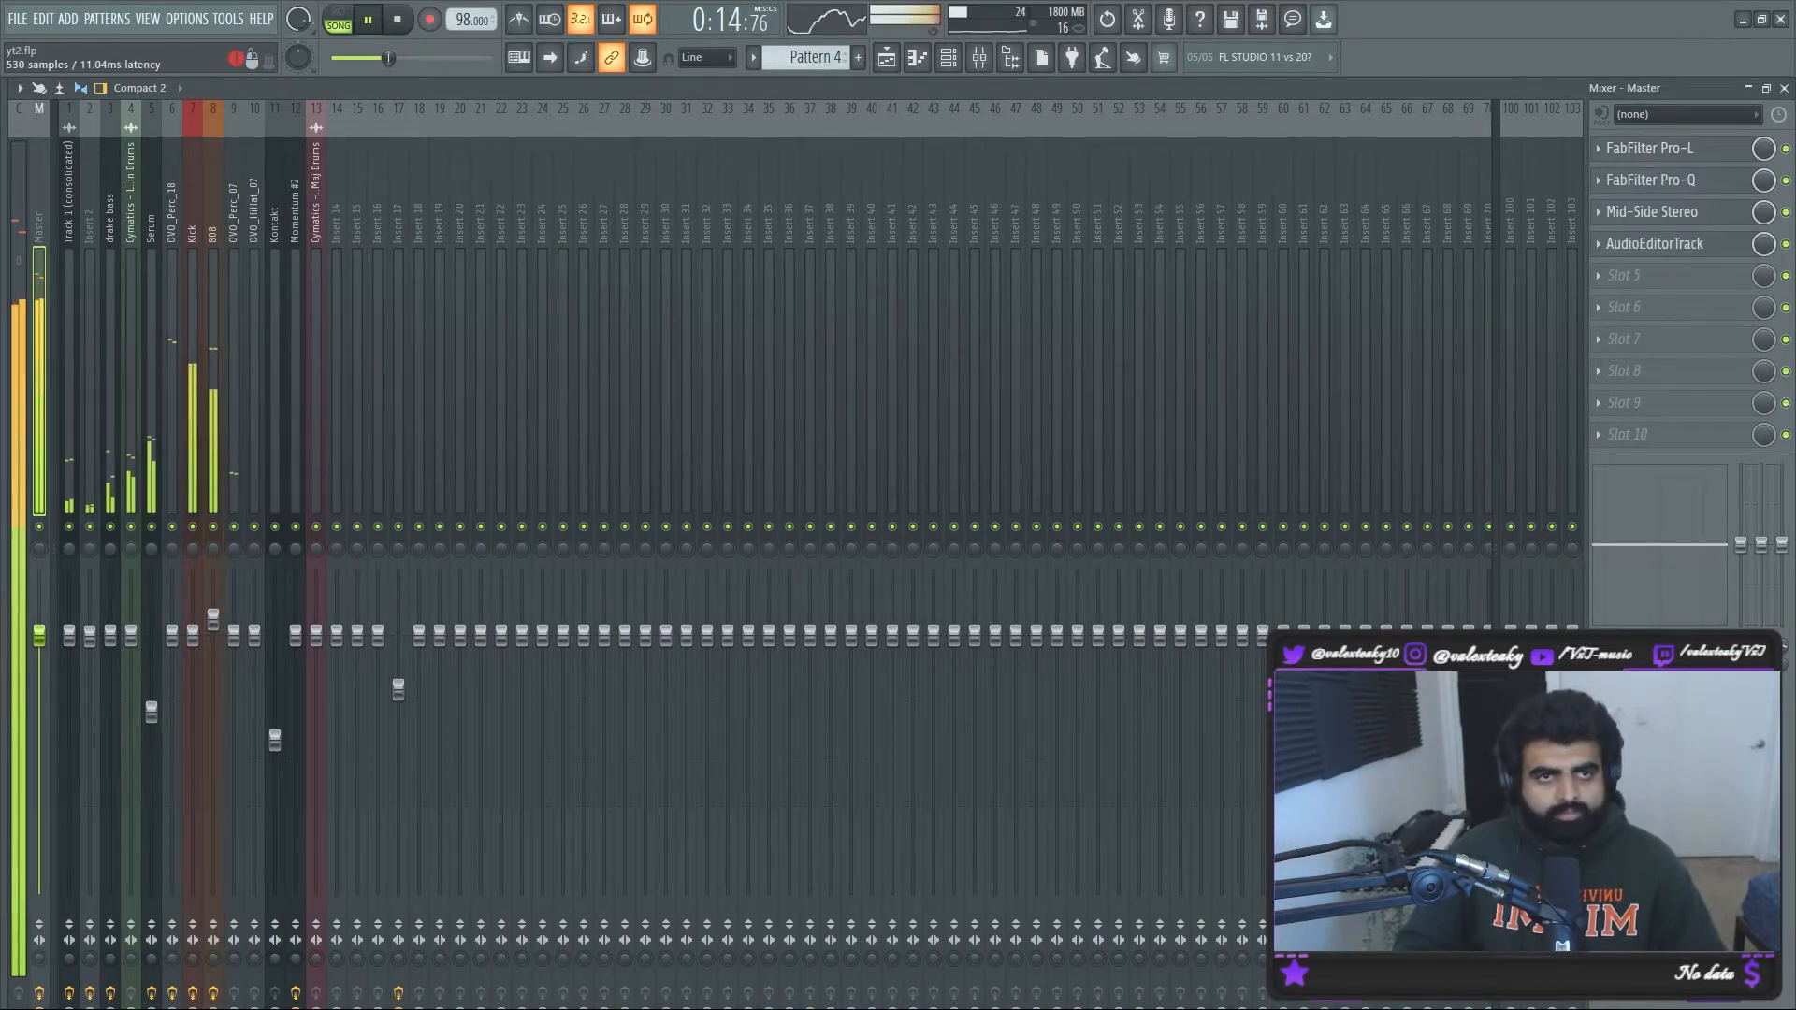
Step: Check the limiting in the Master's FabFilter Pro-L during playback, close it and go back to the playlist
click(1650, 149)
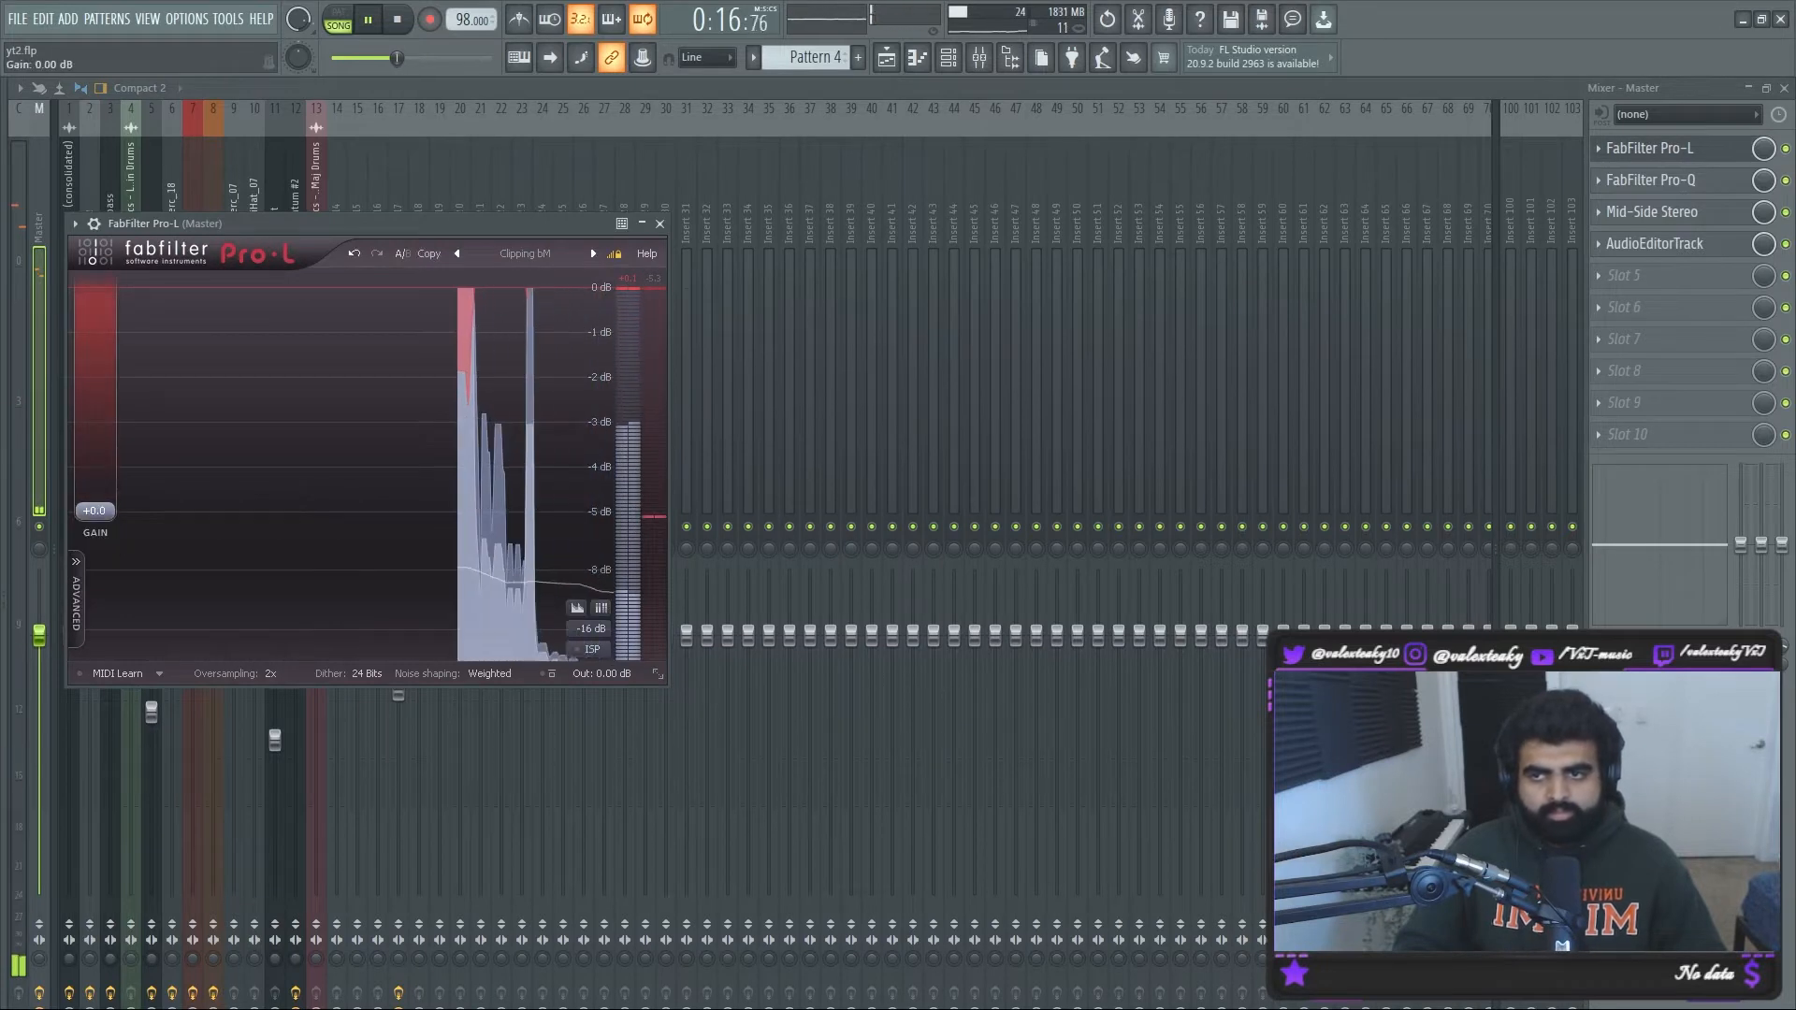
click(659, 224)
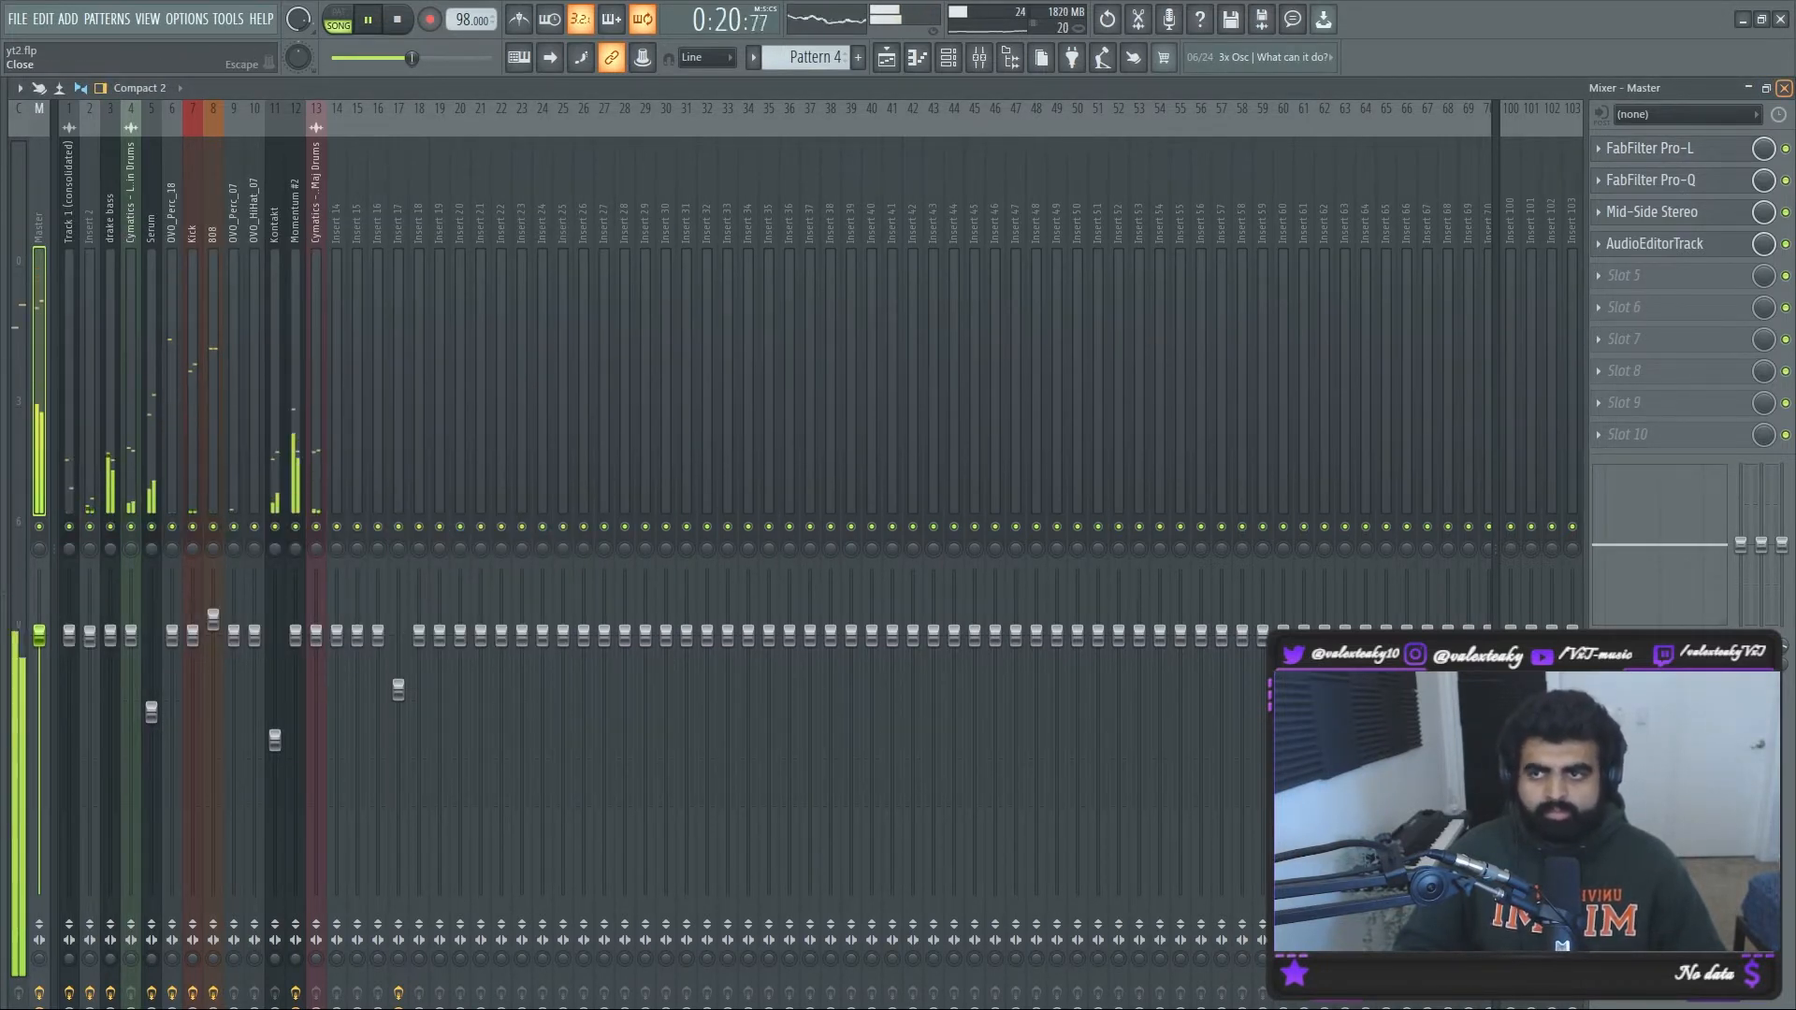
click(1784, 88)
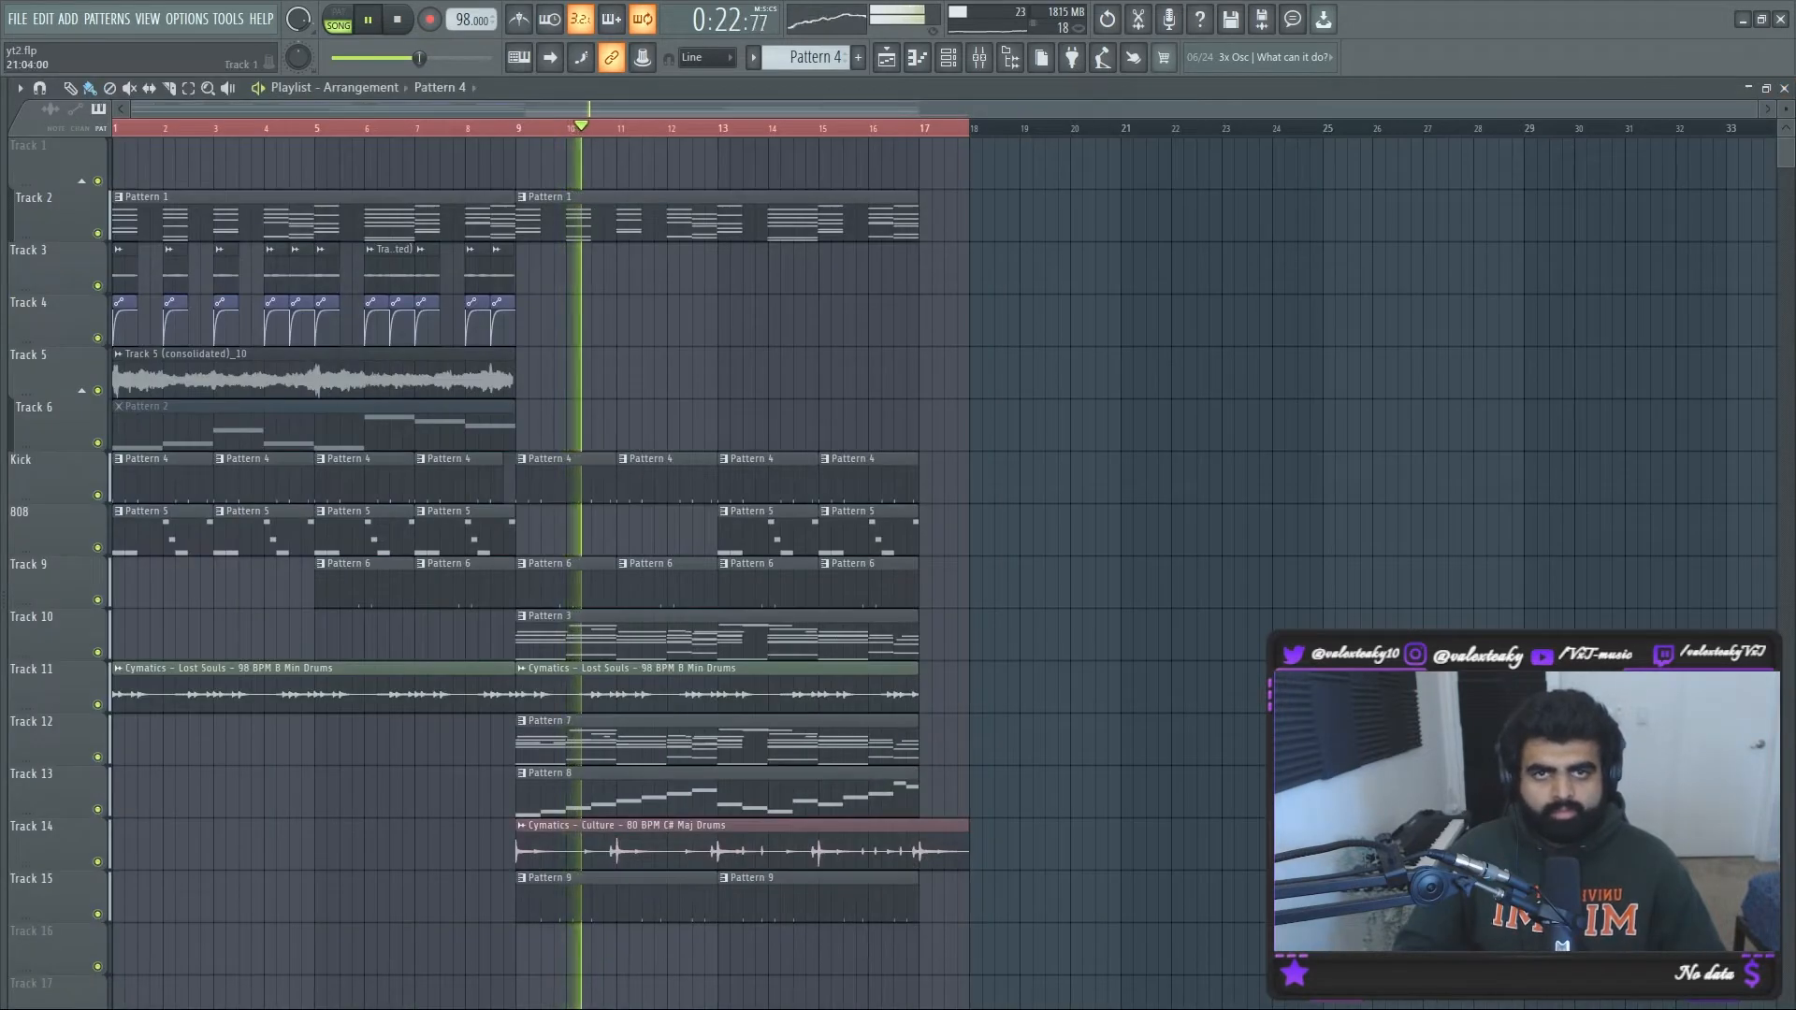
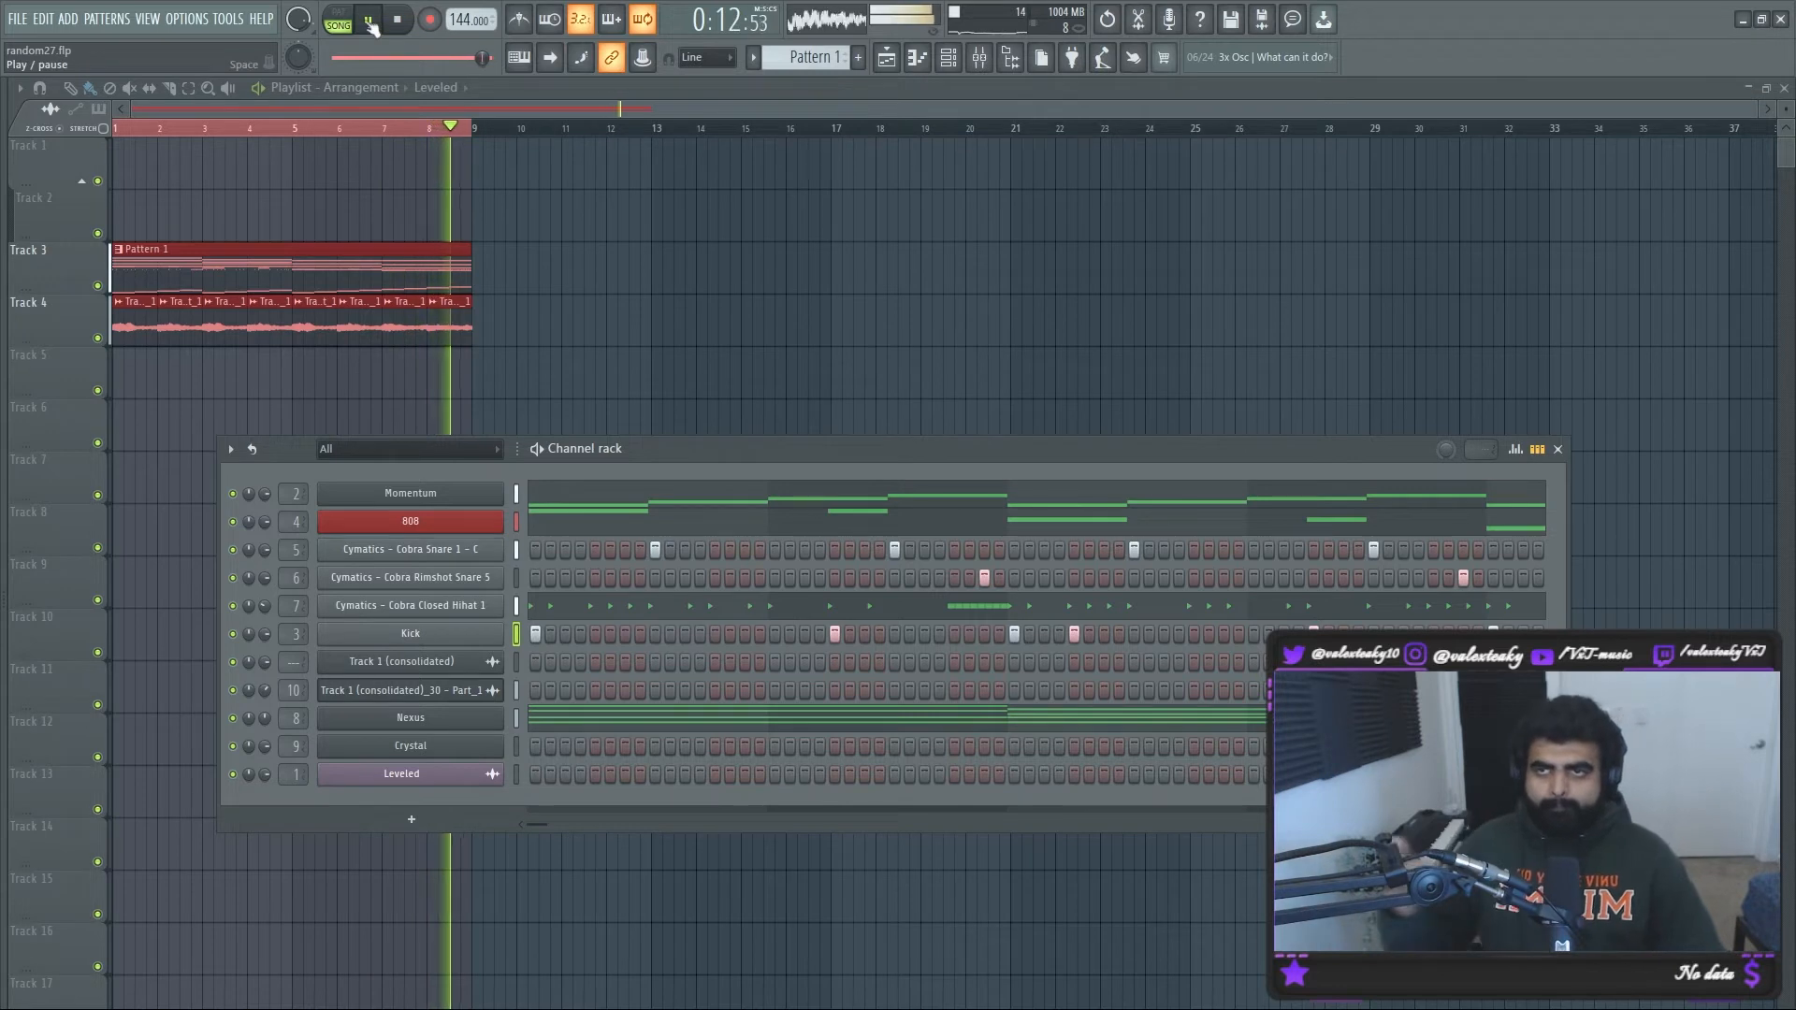
Step: Stop playback in random27.flp and open the Kick and 808 channels to compare their sample waveforms
click(371, 23)
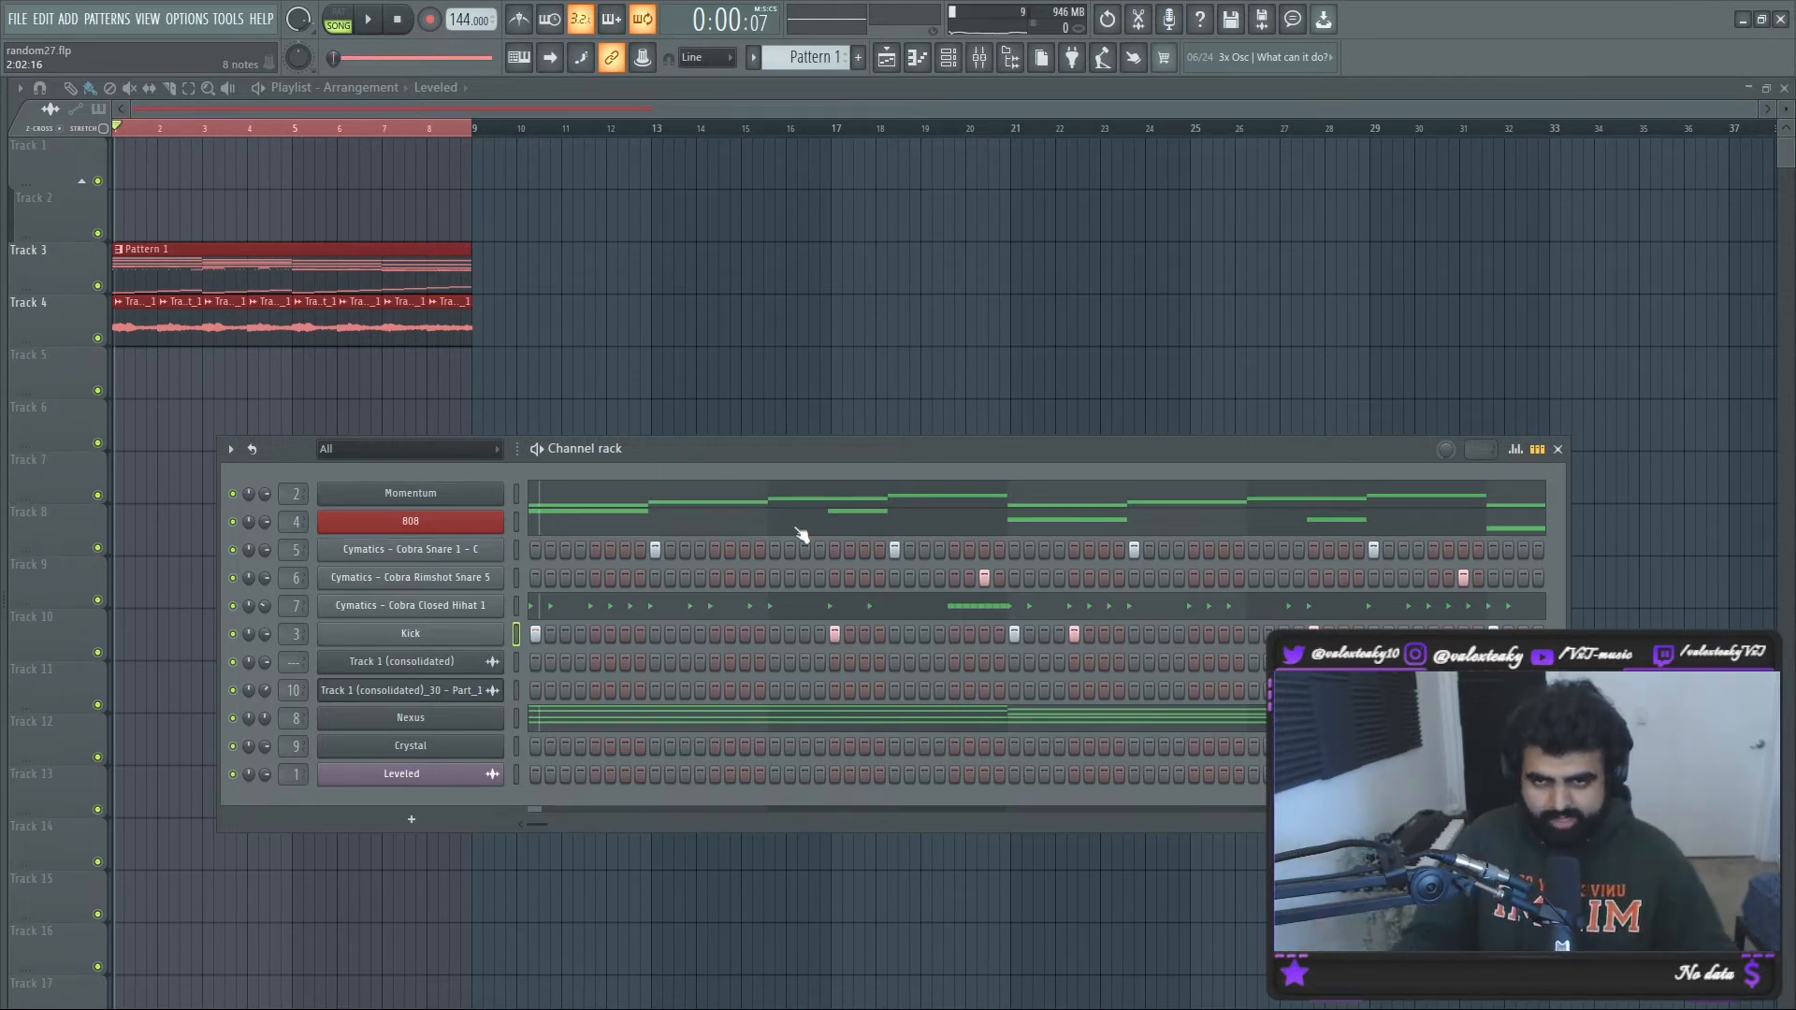
click(414, 636)
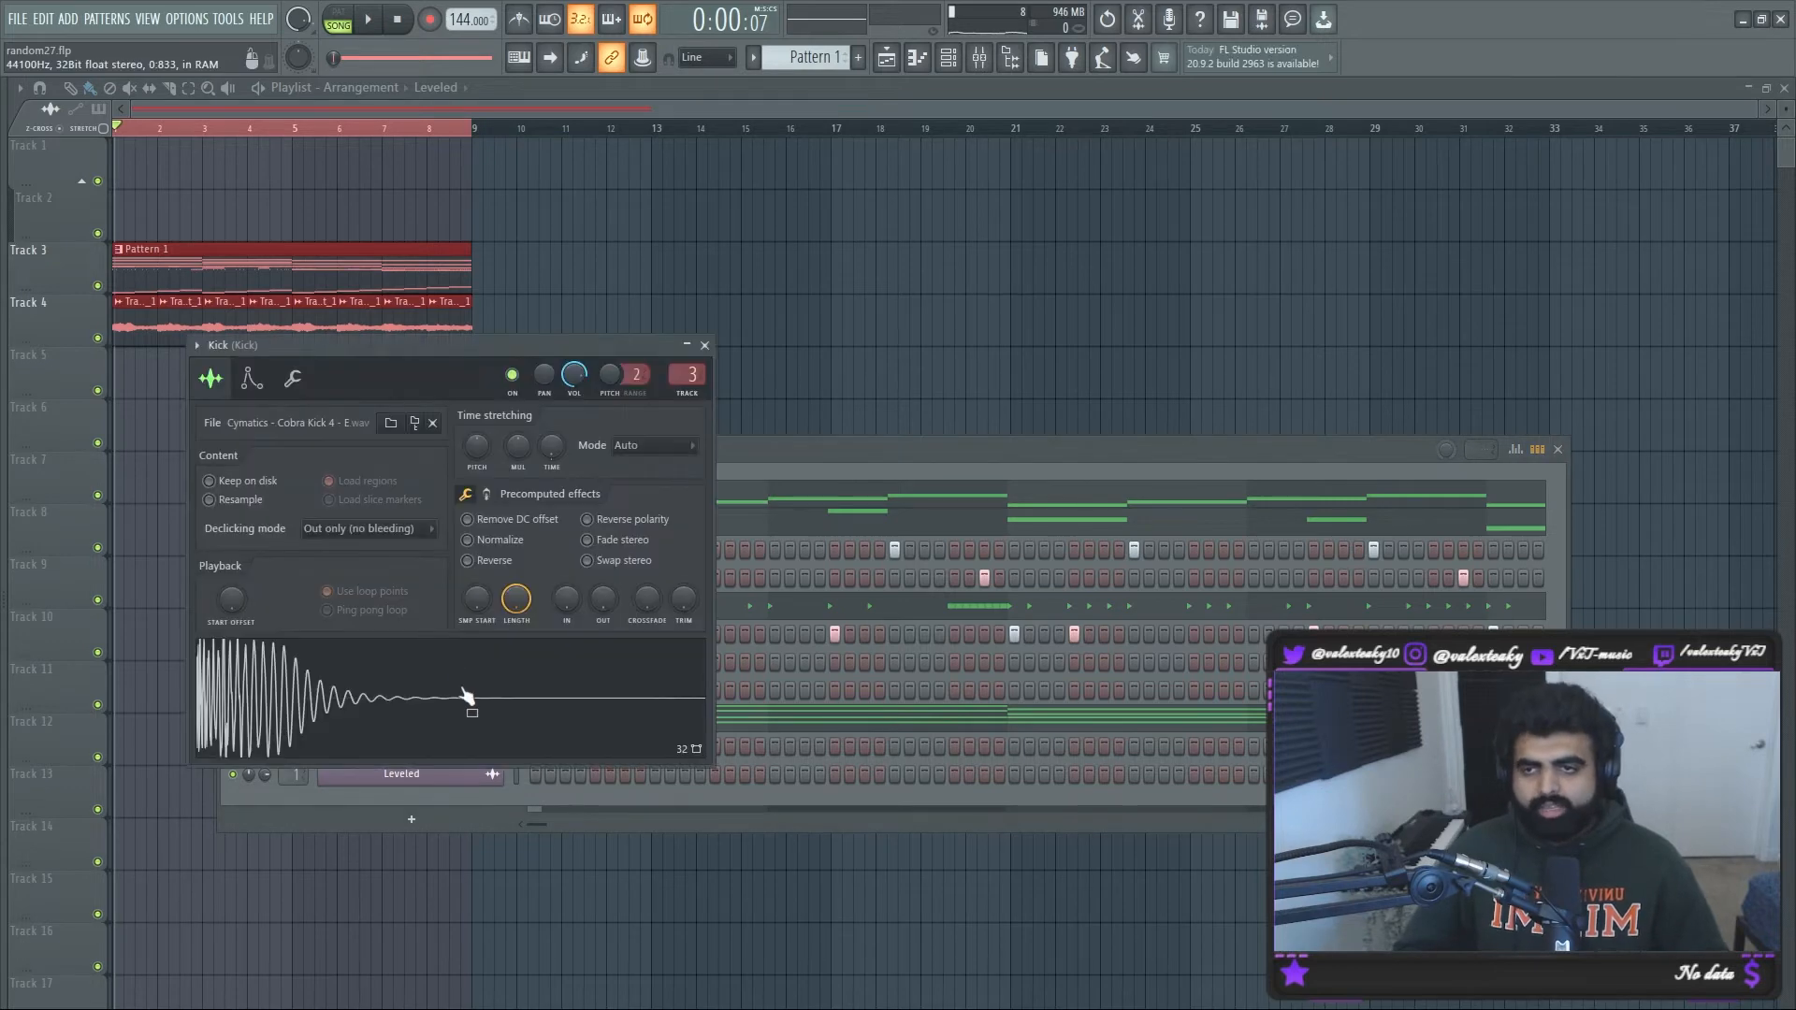
click(894, 451)
click(402, 520)
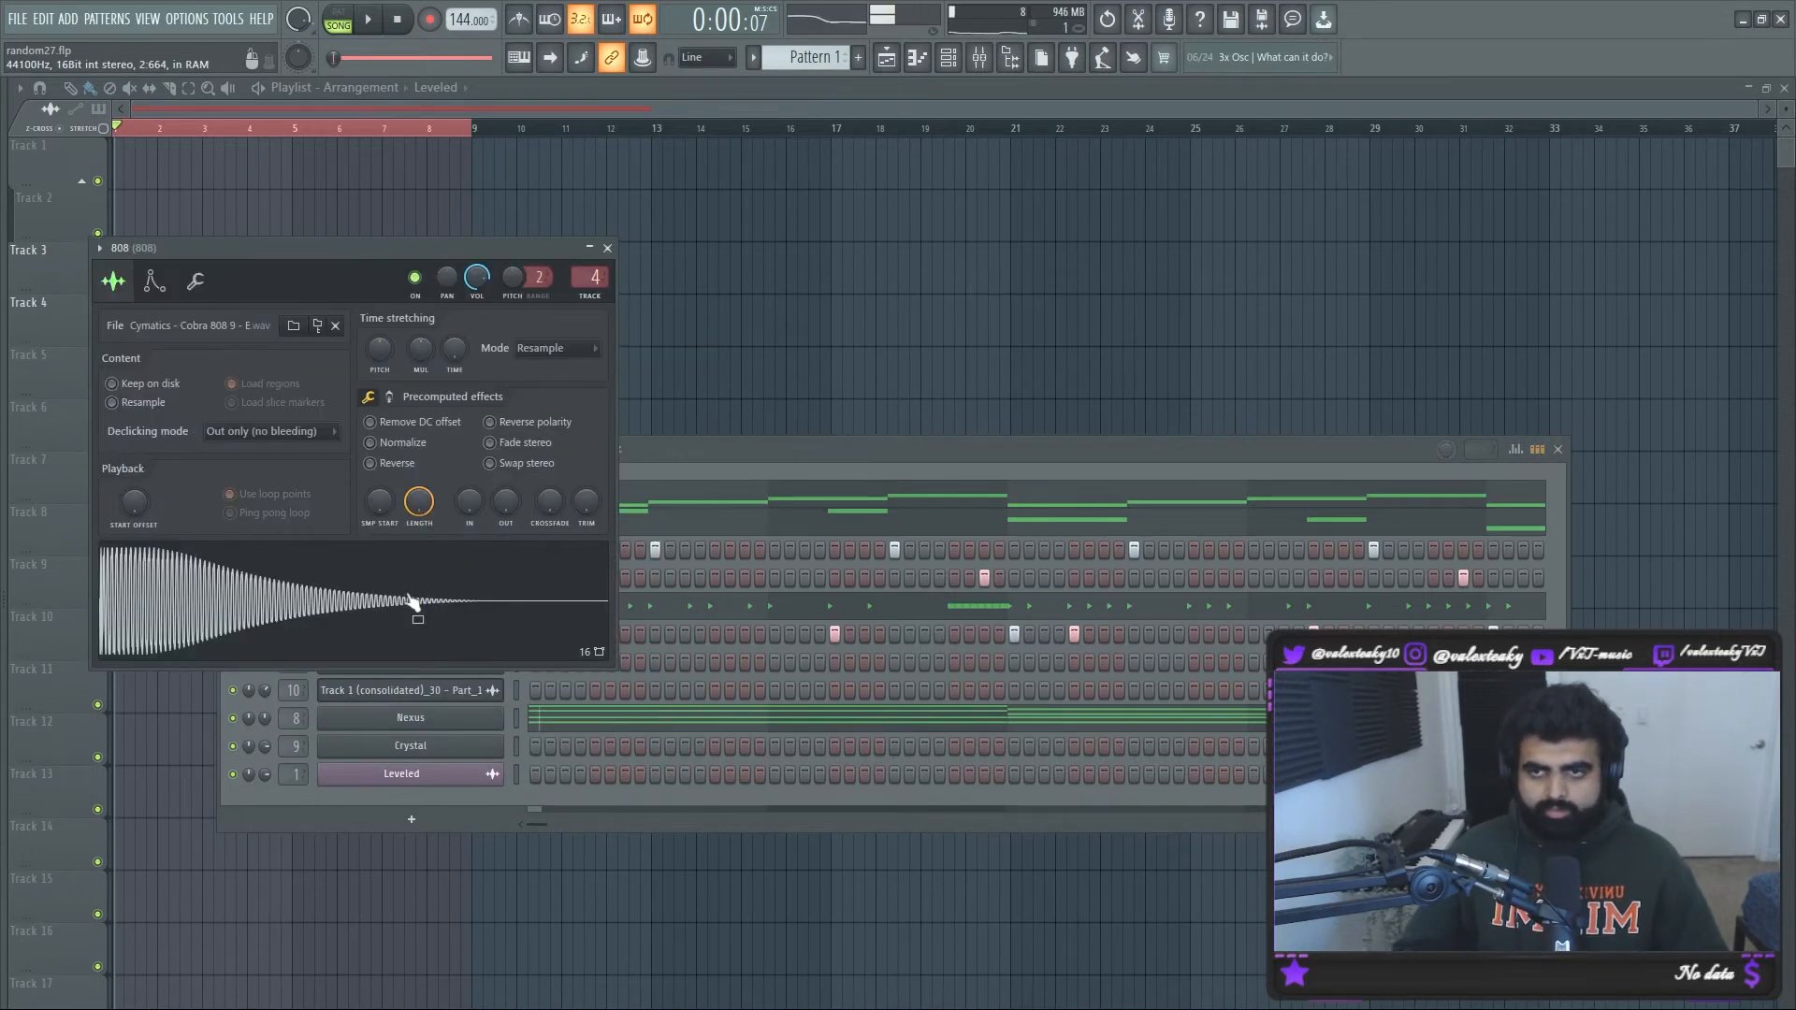
Step: Load Fruity Limiter on the 808 mixer track, switch it to COMP mode and set its sidechain input to 1
key(F9)
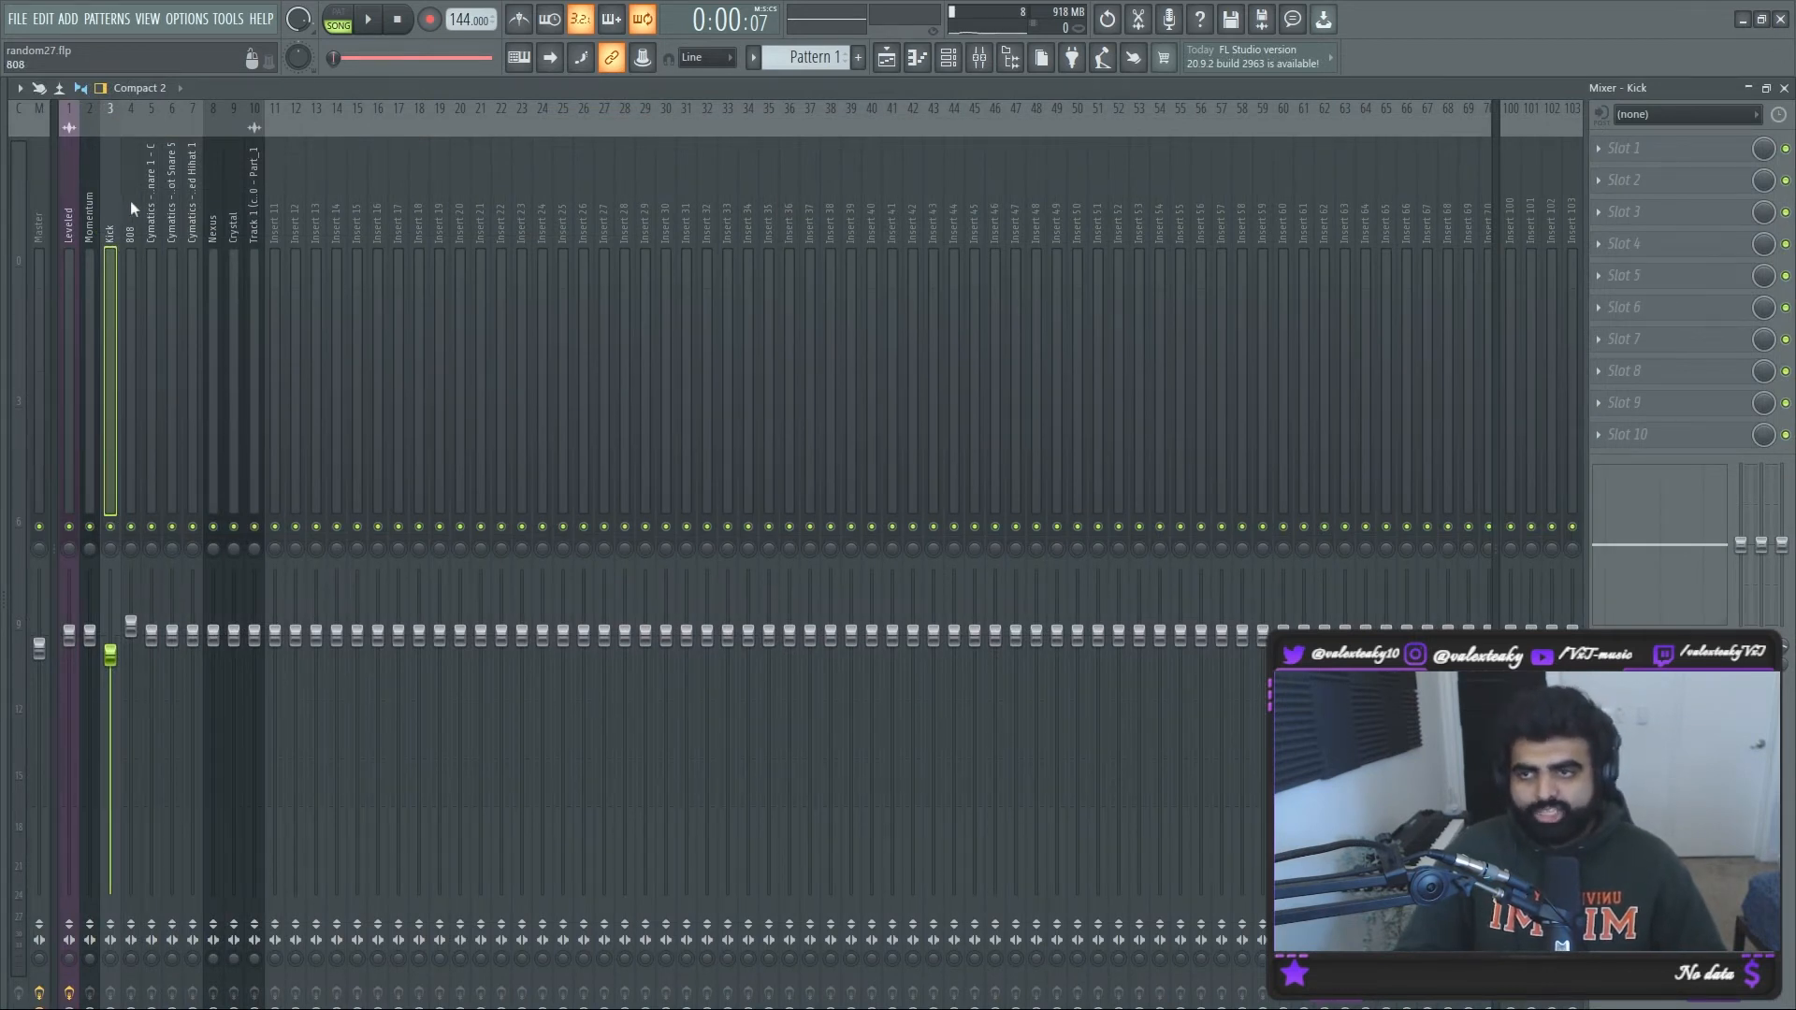
click(131, 200)
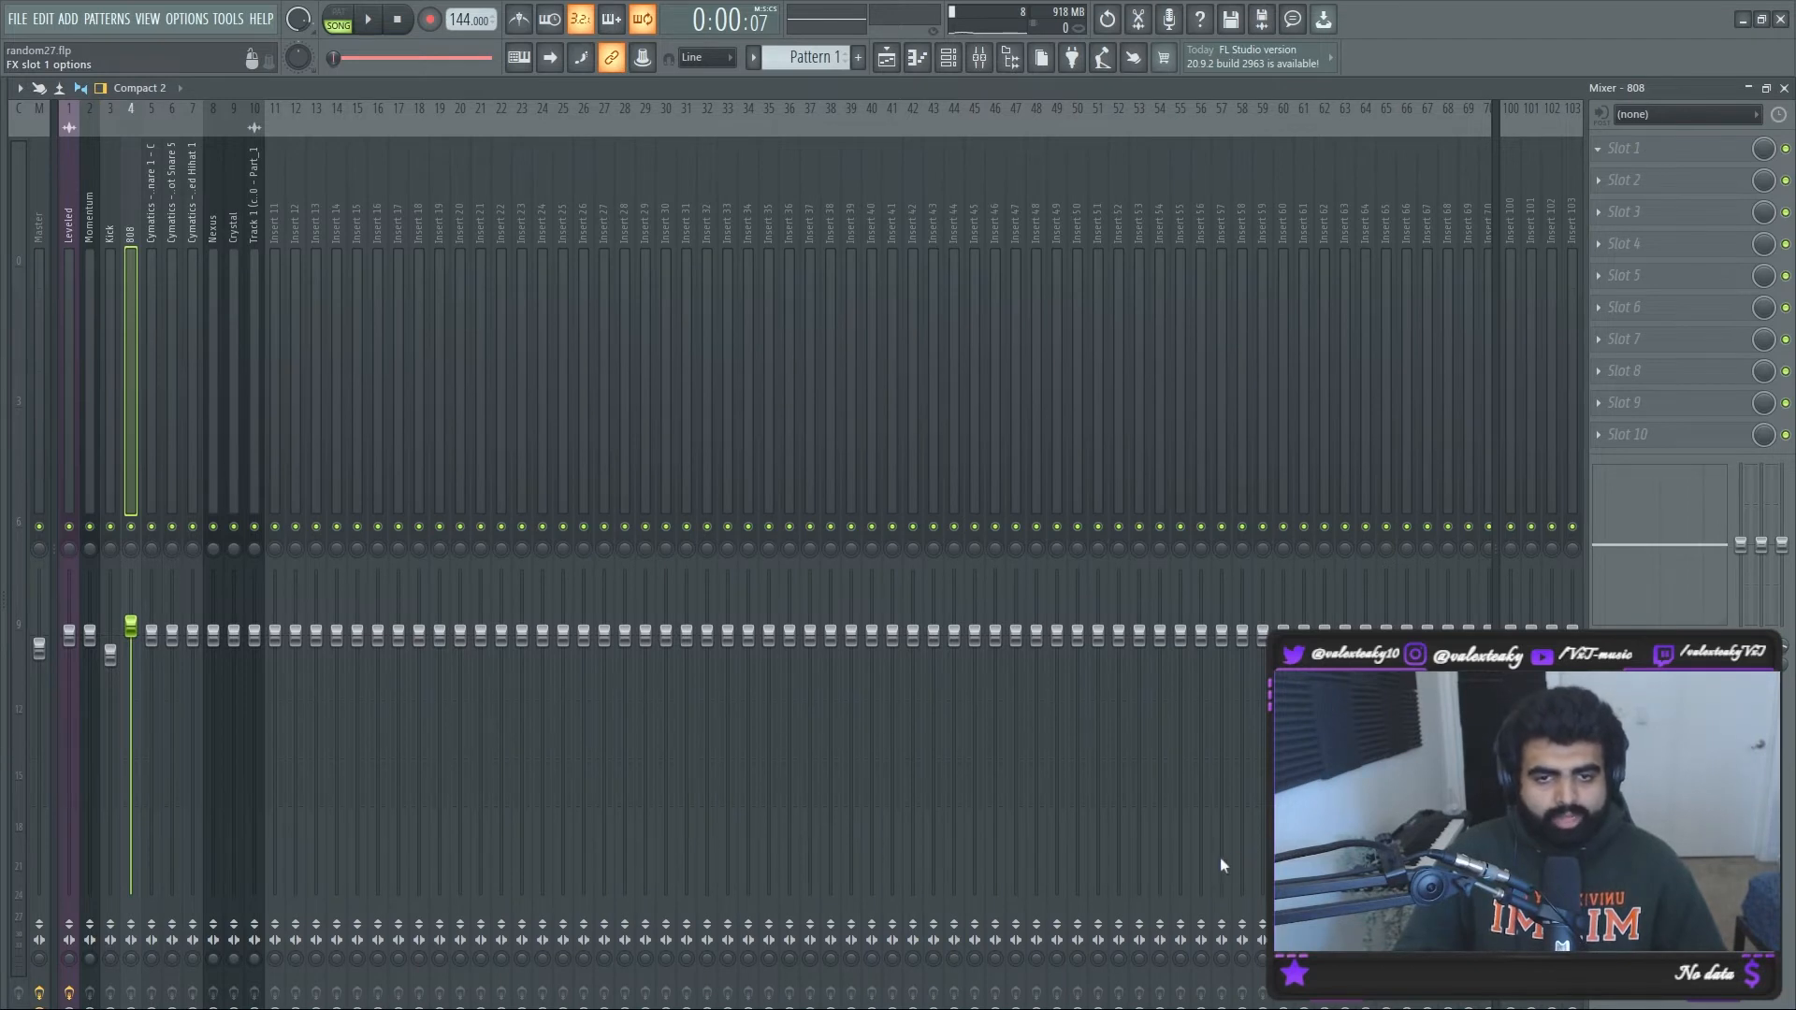
click(1209, 828)
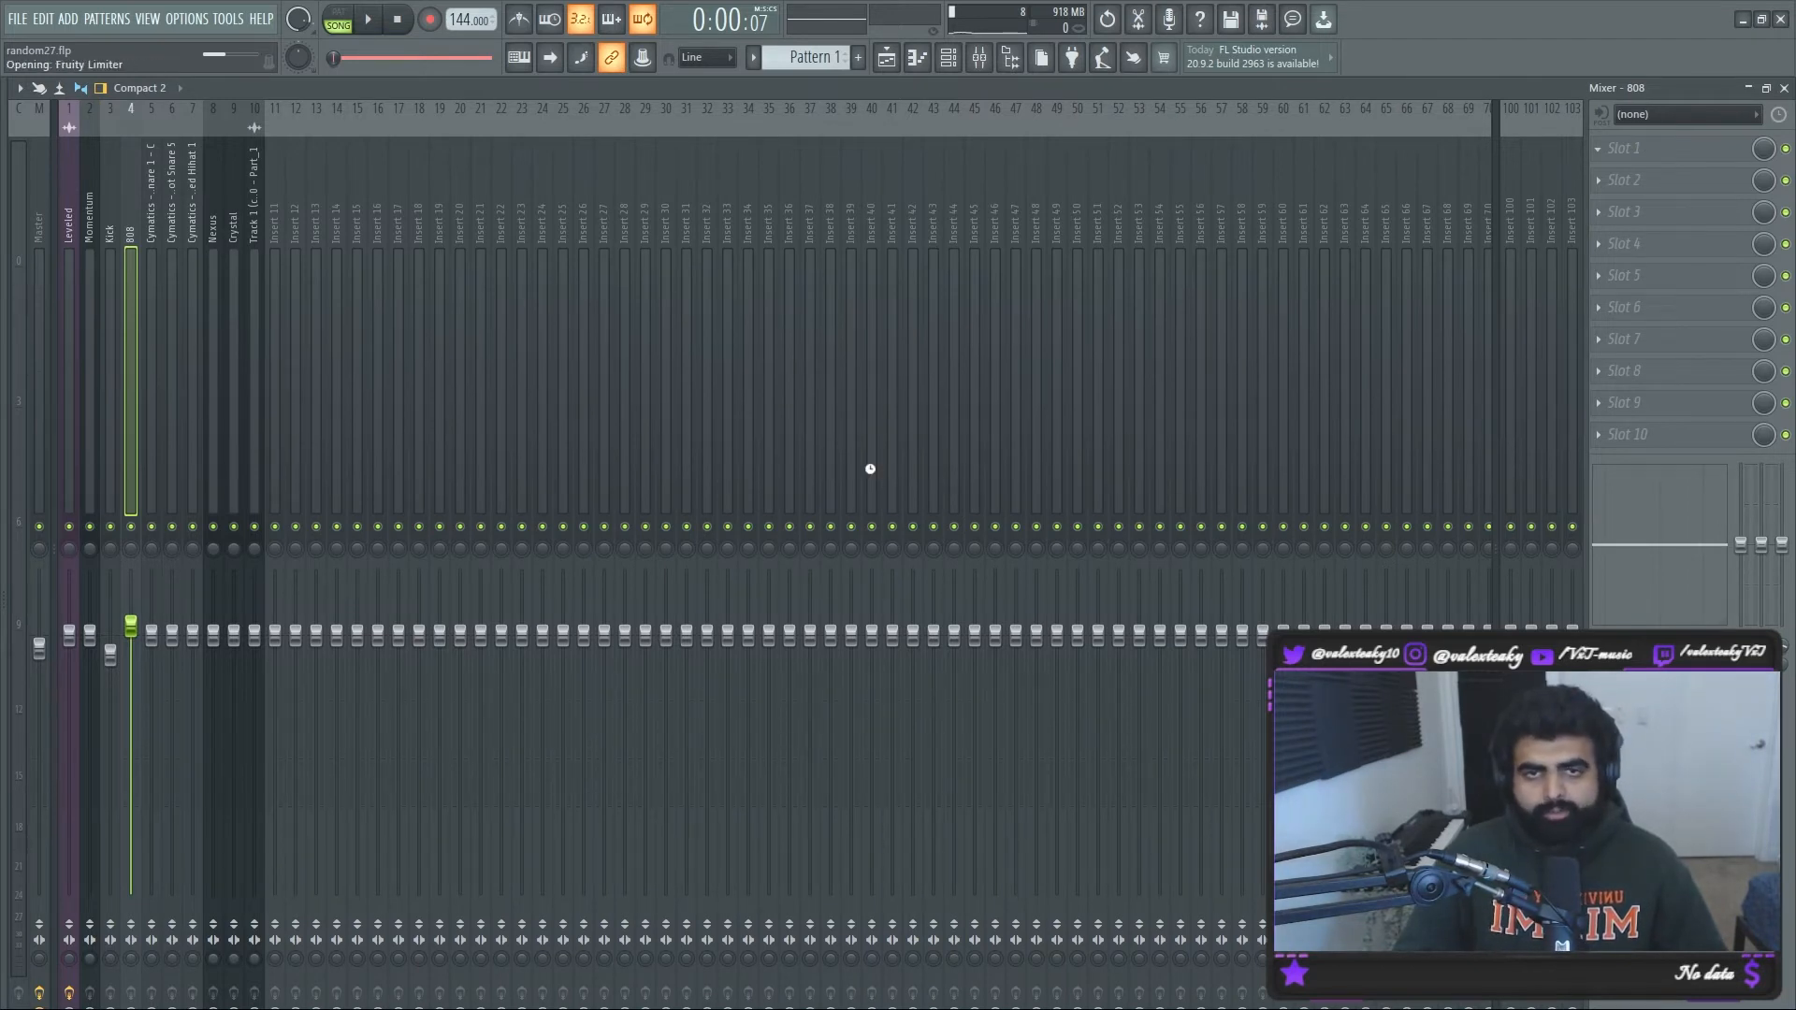
drag(791, 230, 861, 259)
click(689, 529)
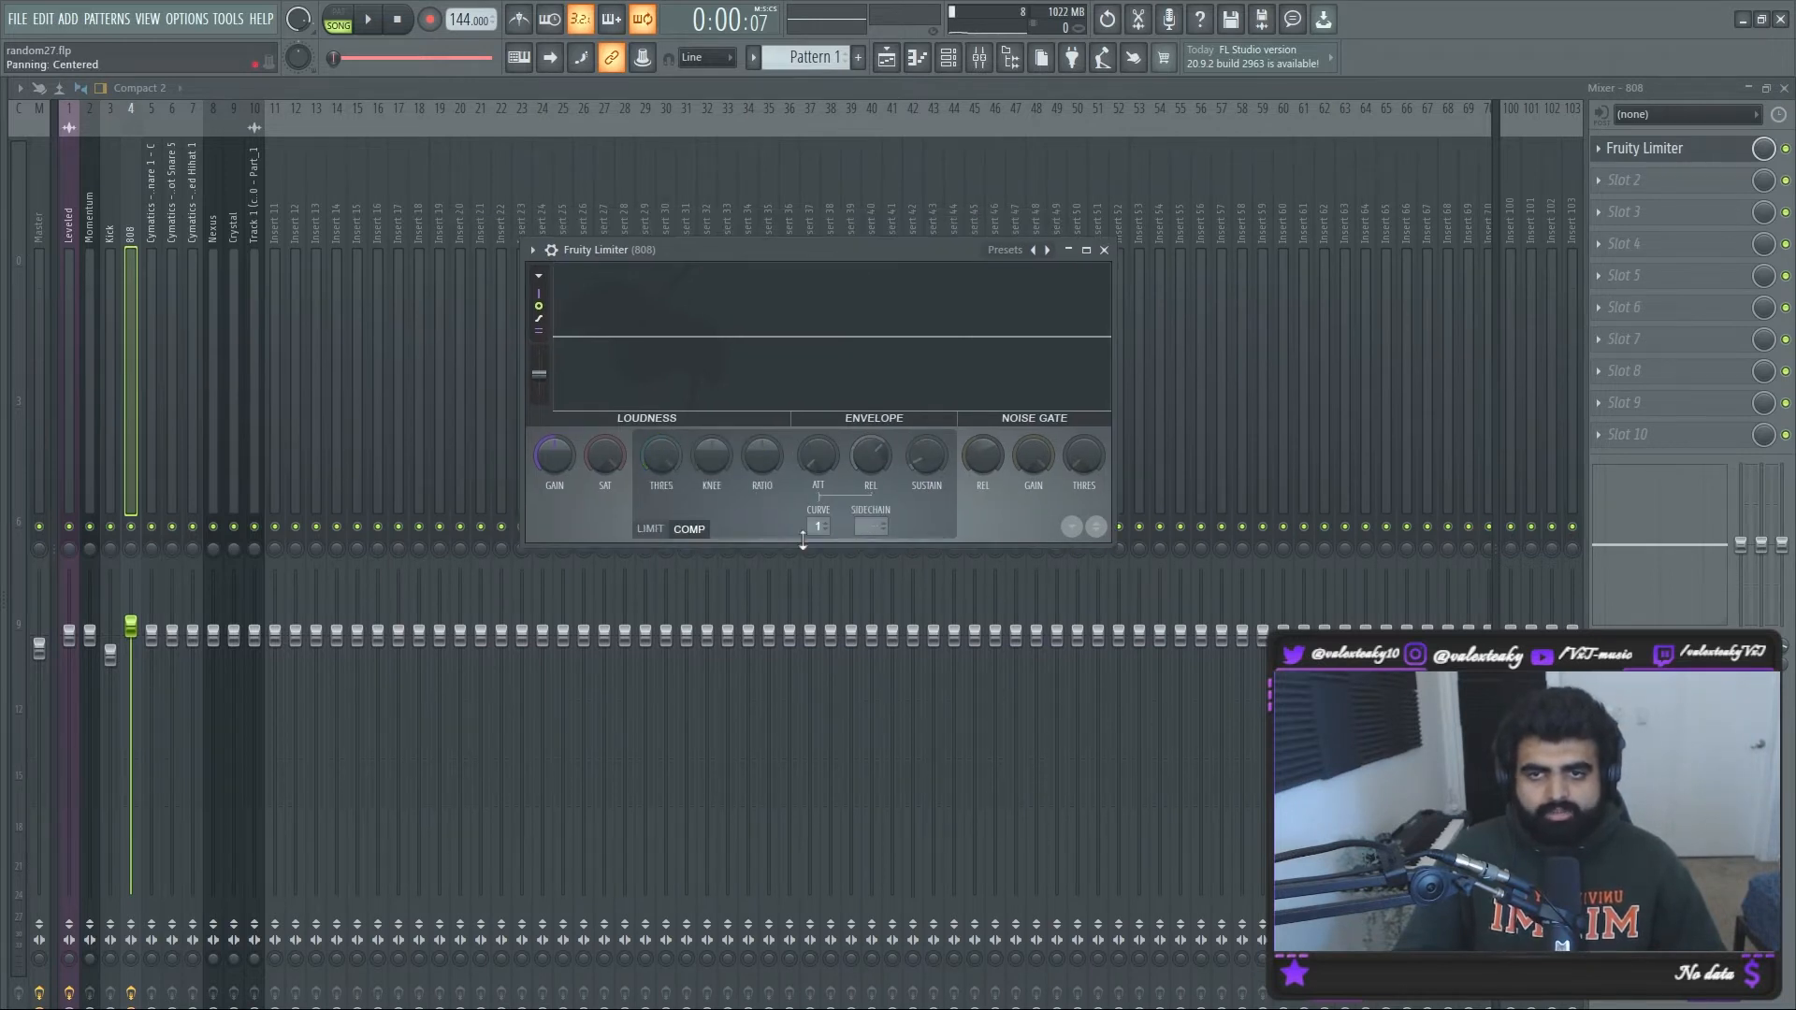
click(884, 523)
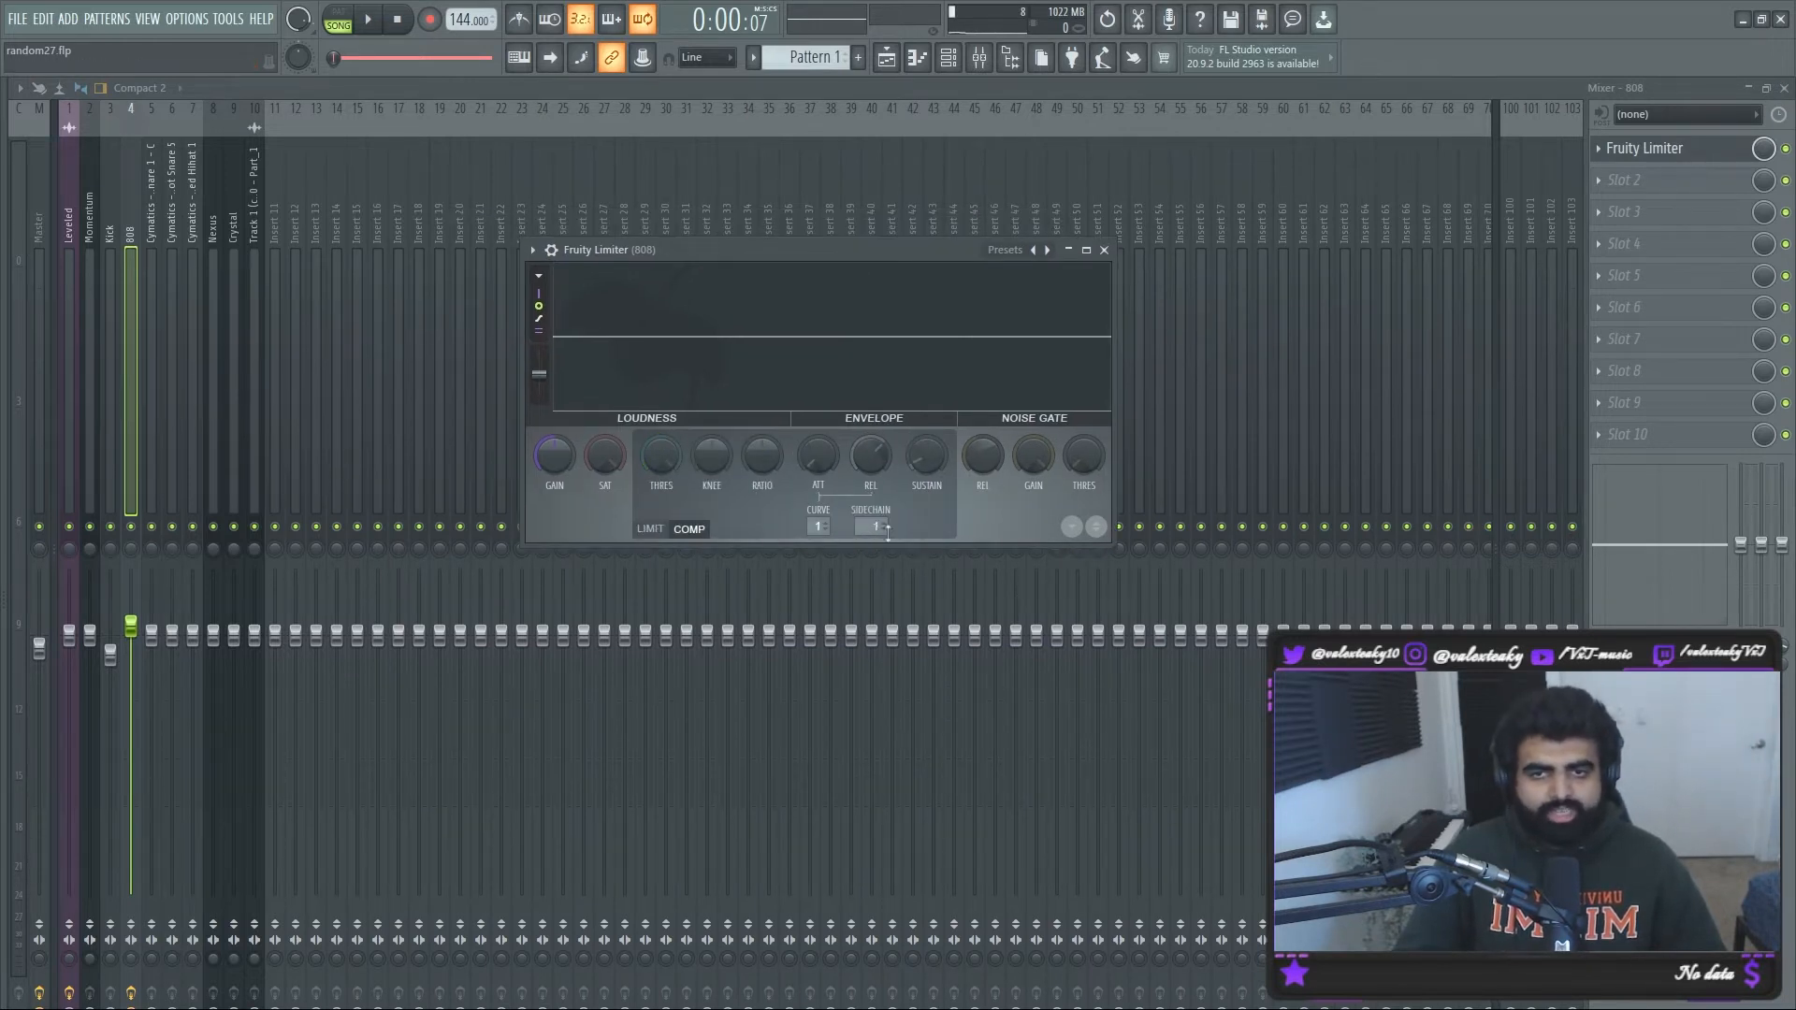
Step: Set the limiter's ratio to about 3.9:1, lower its threshold and raise the knee and attack while only Kick and 808 play
drag(659, 435, 659, 463)
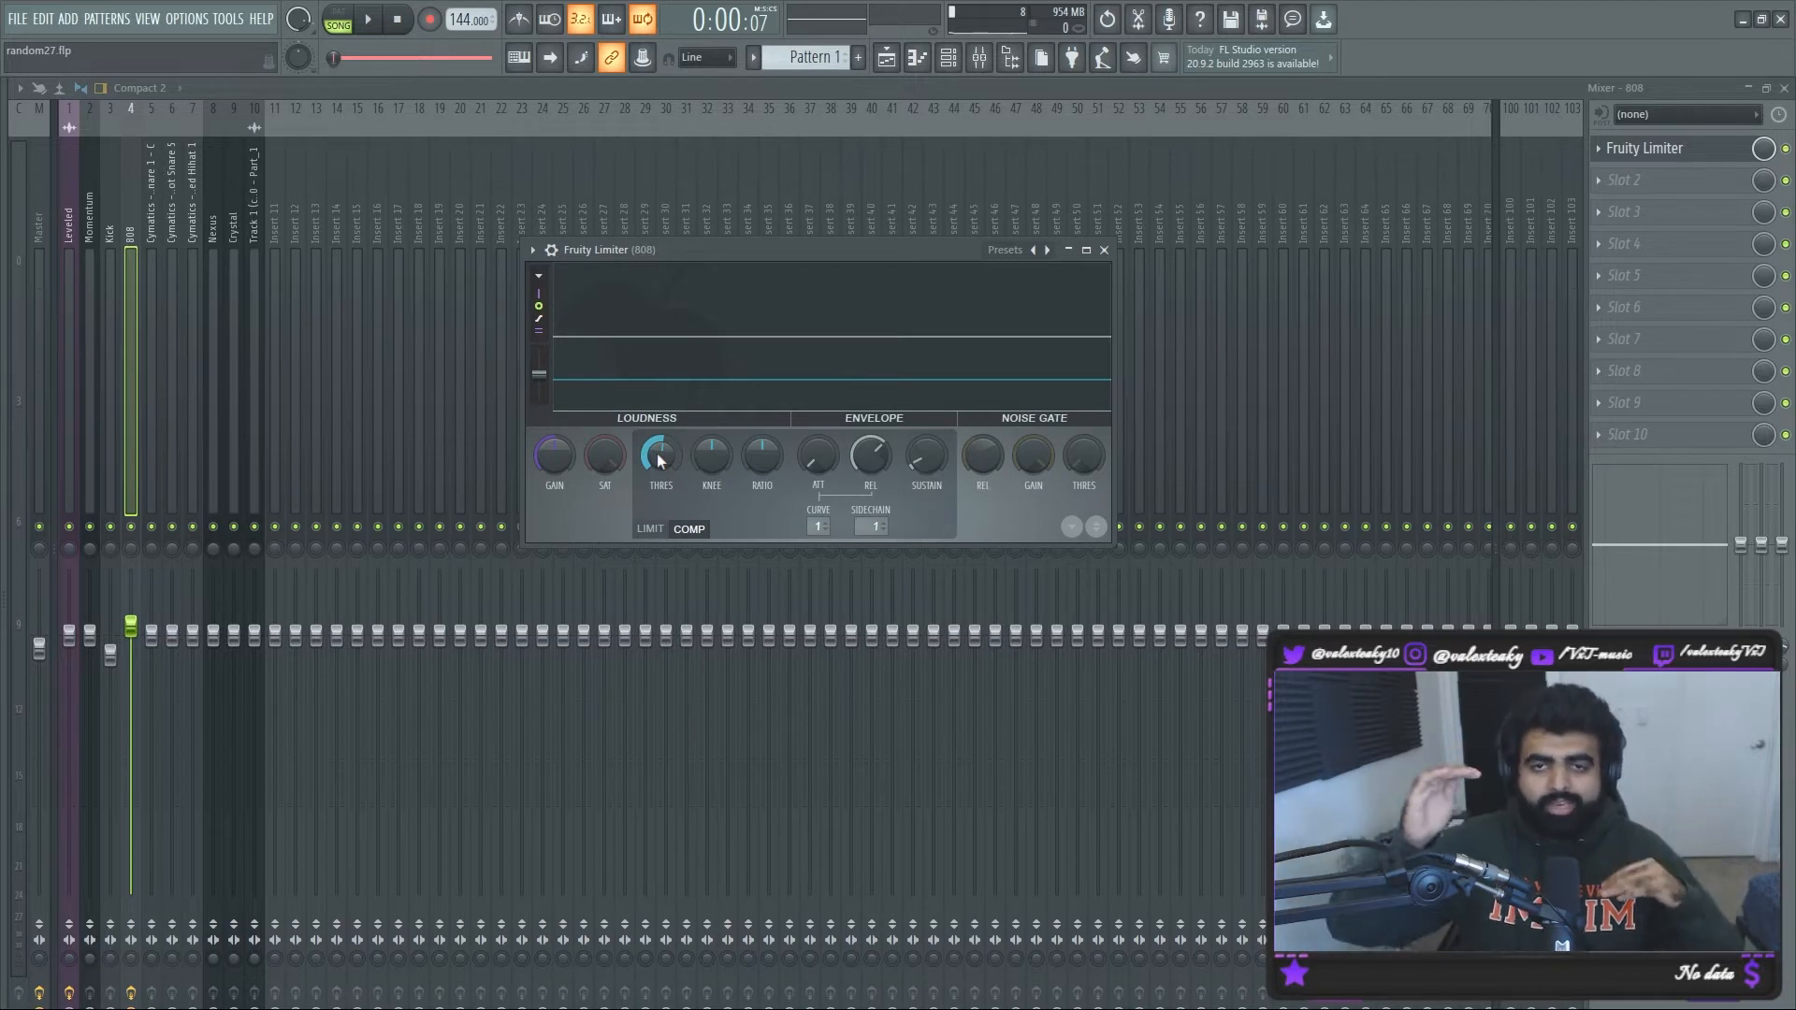
drag(764, 439, 764, 464)
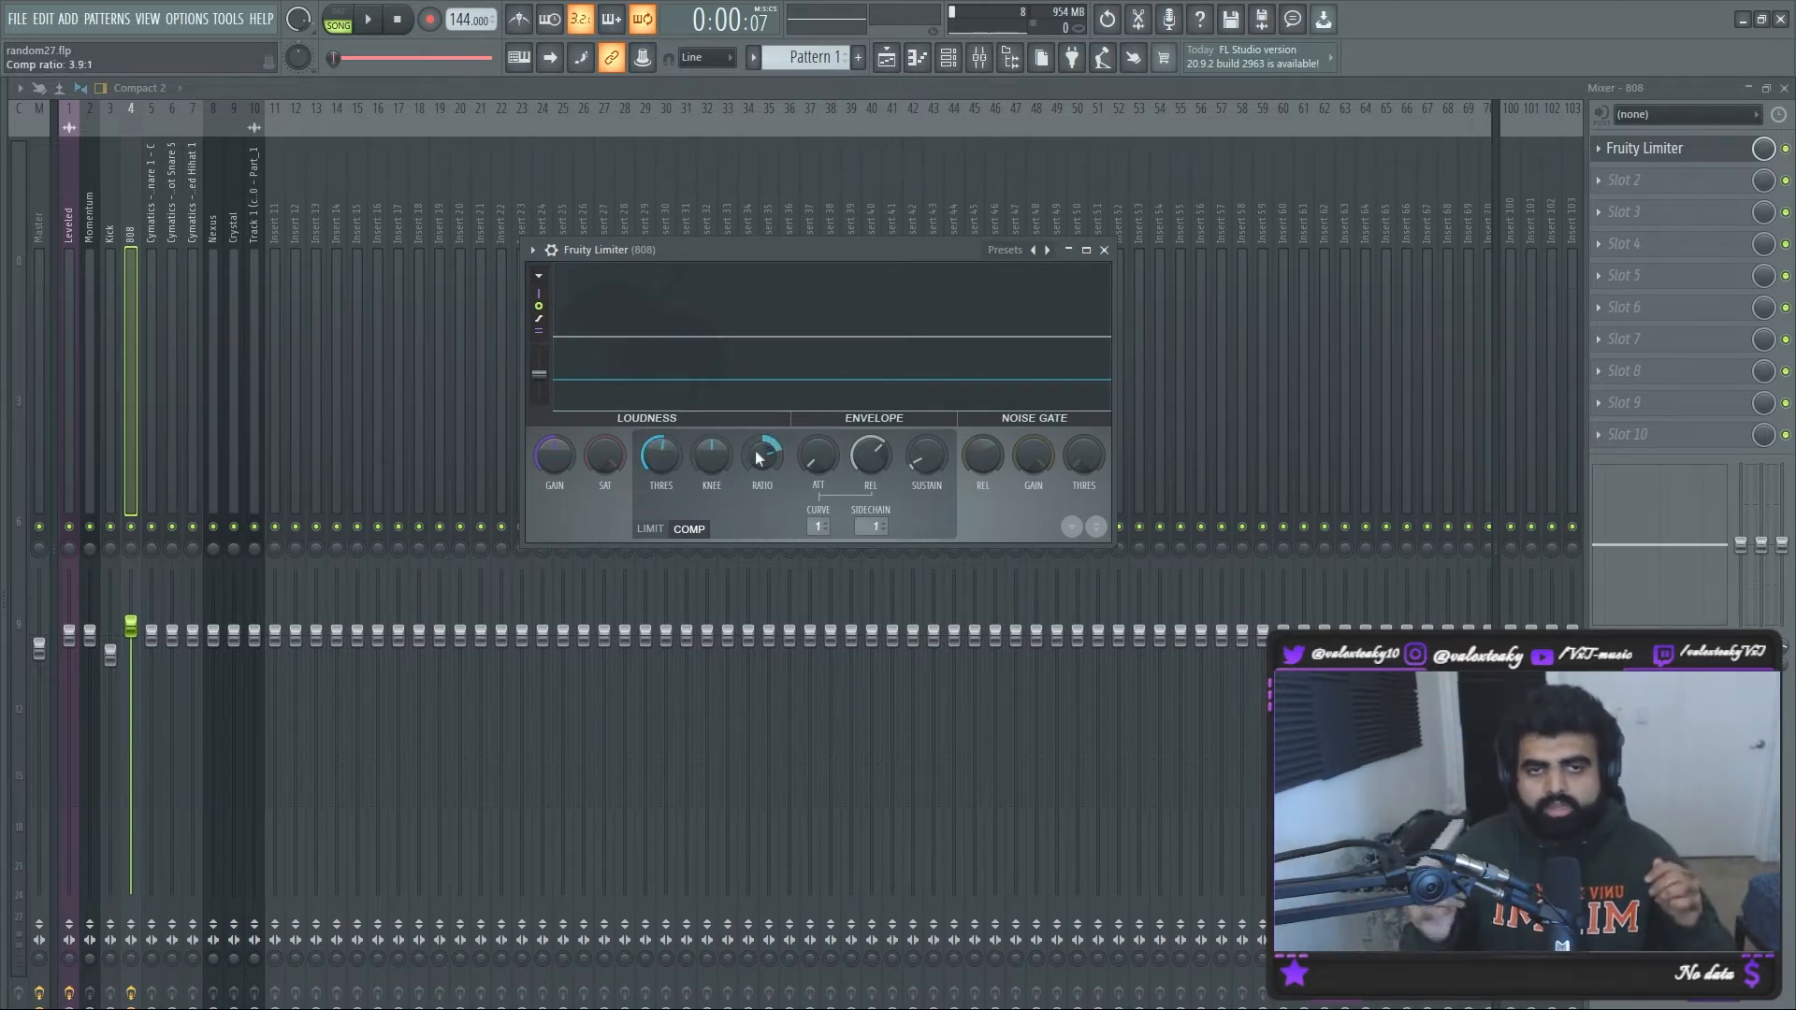
key(F6)
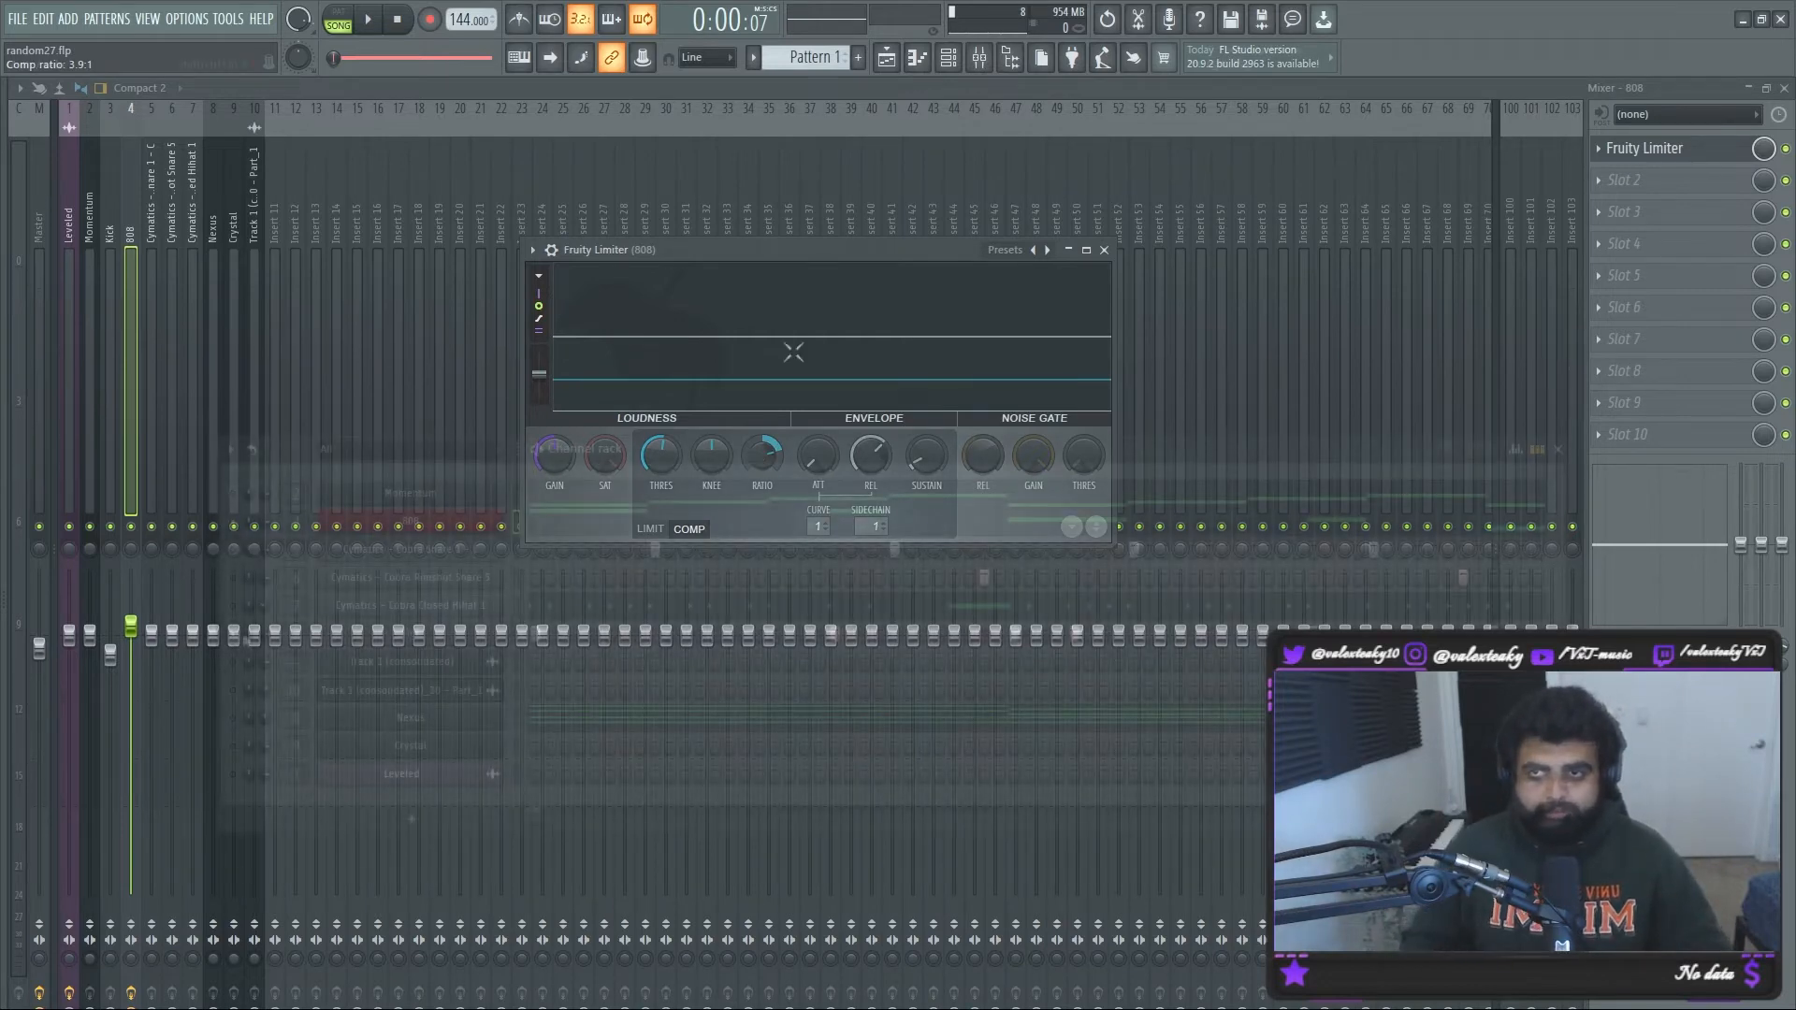
key(space)
click(872, 249)
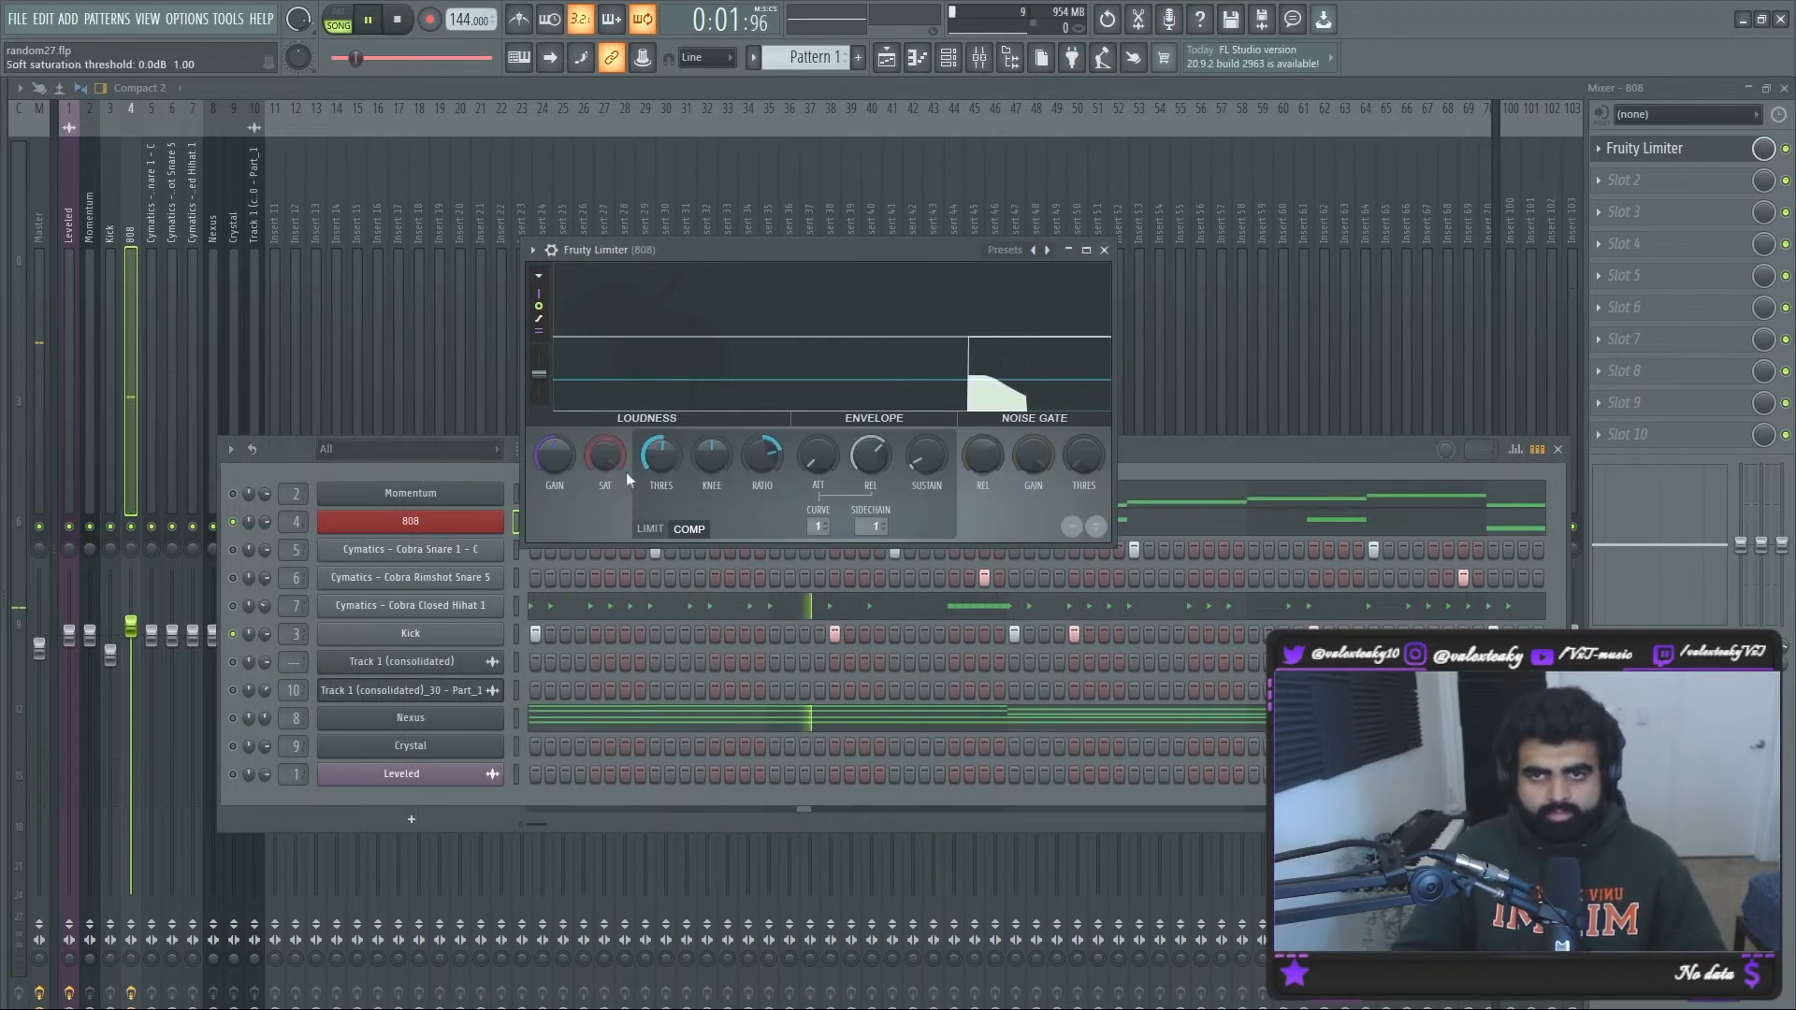
drag(661, 456, 661, 528)
key(space)
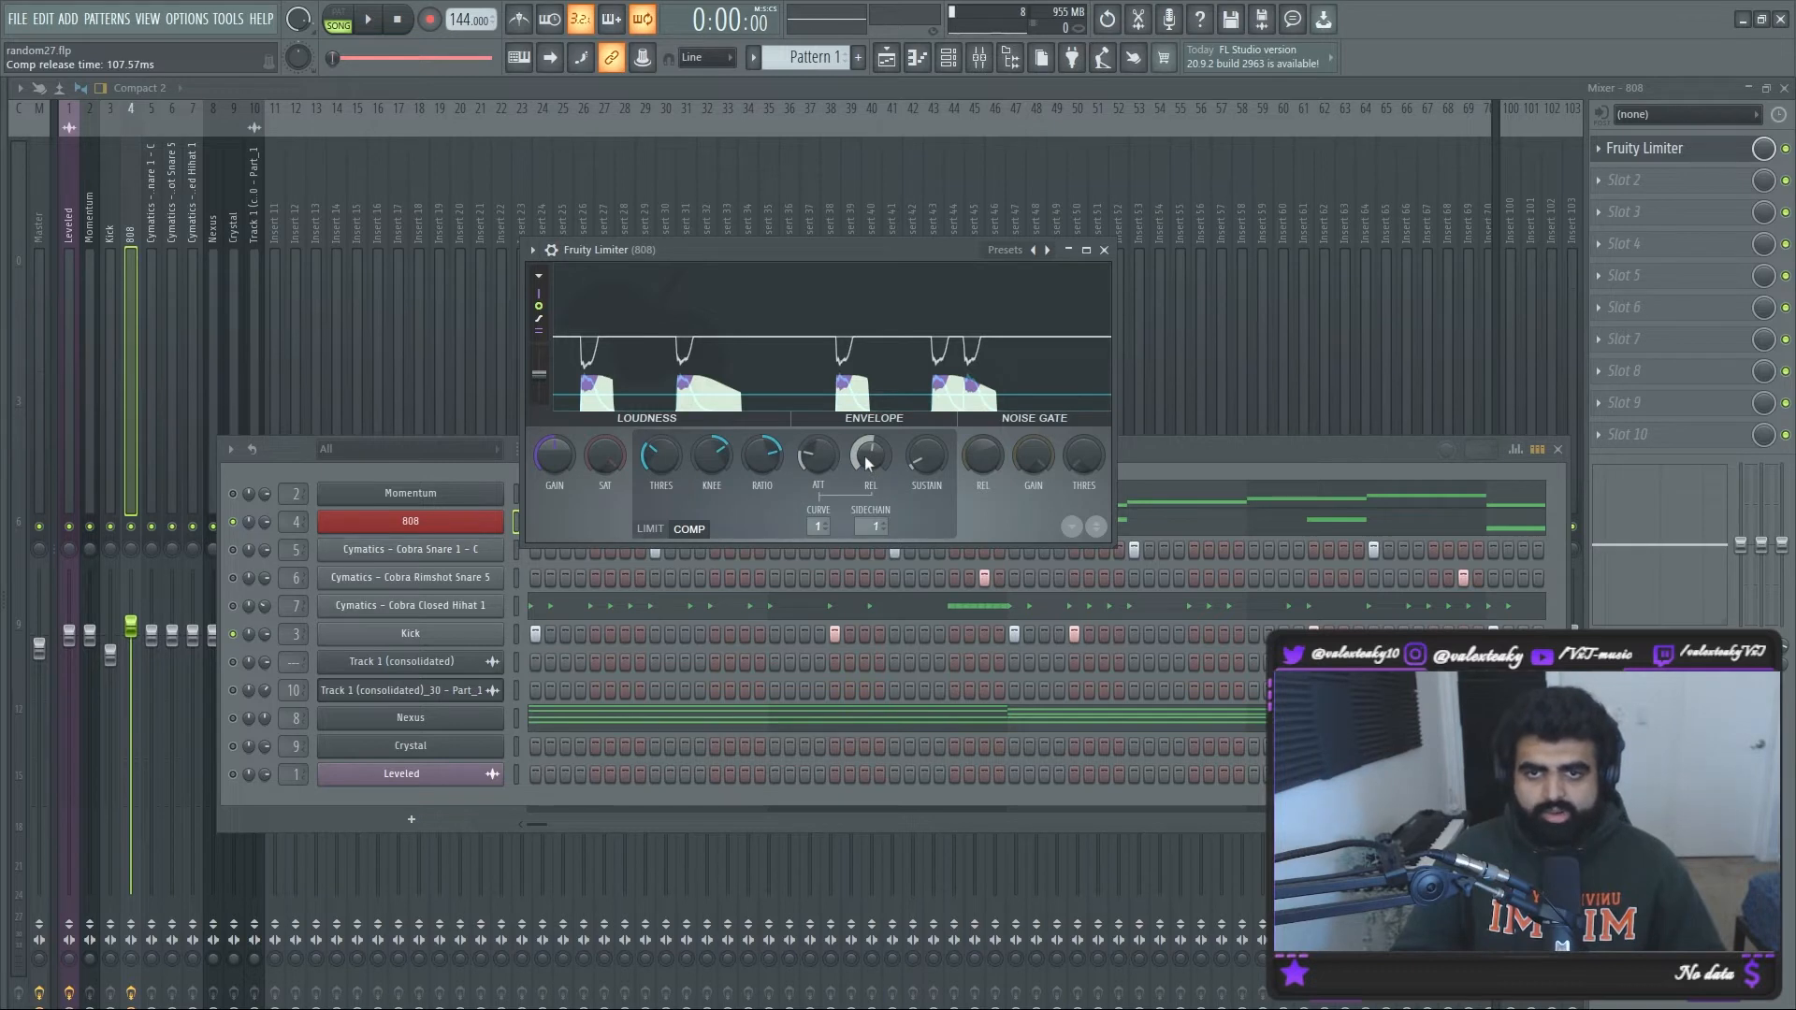
Step: Audition the 808 limiter's release from about 555 ms down to minimum, raise it again and set the curve to 4
drag(871, 455, 870, 454)
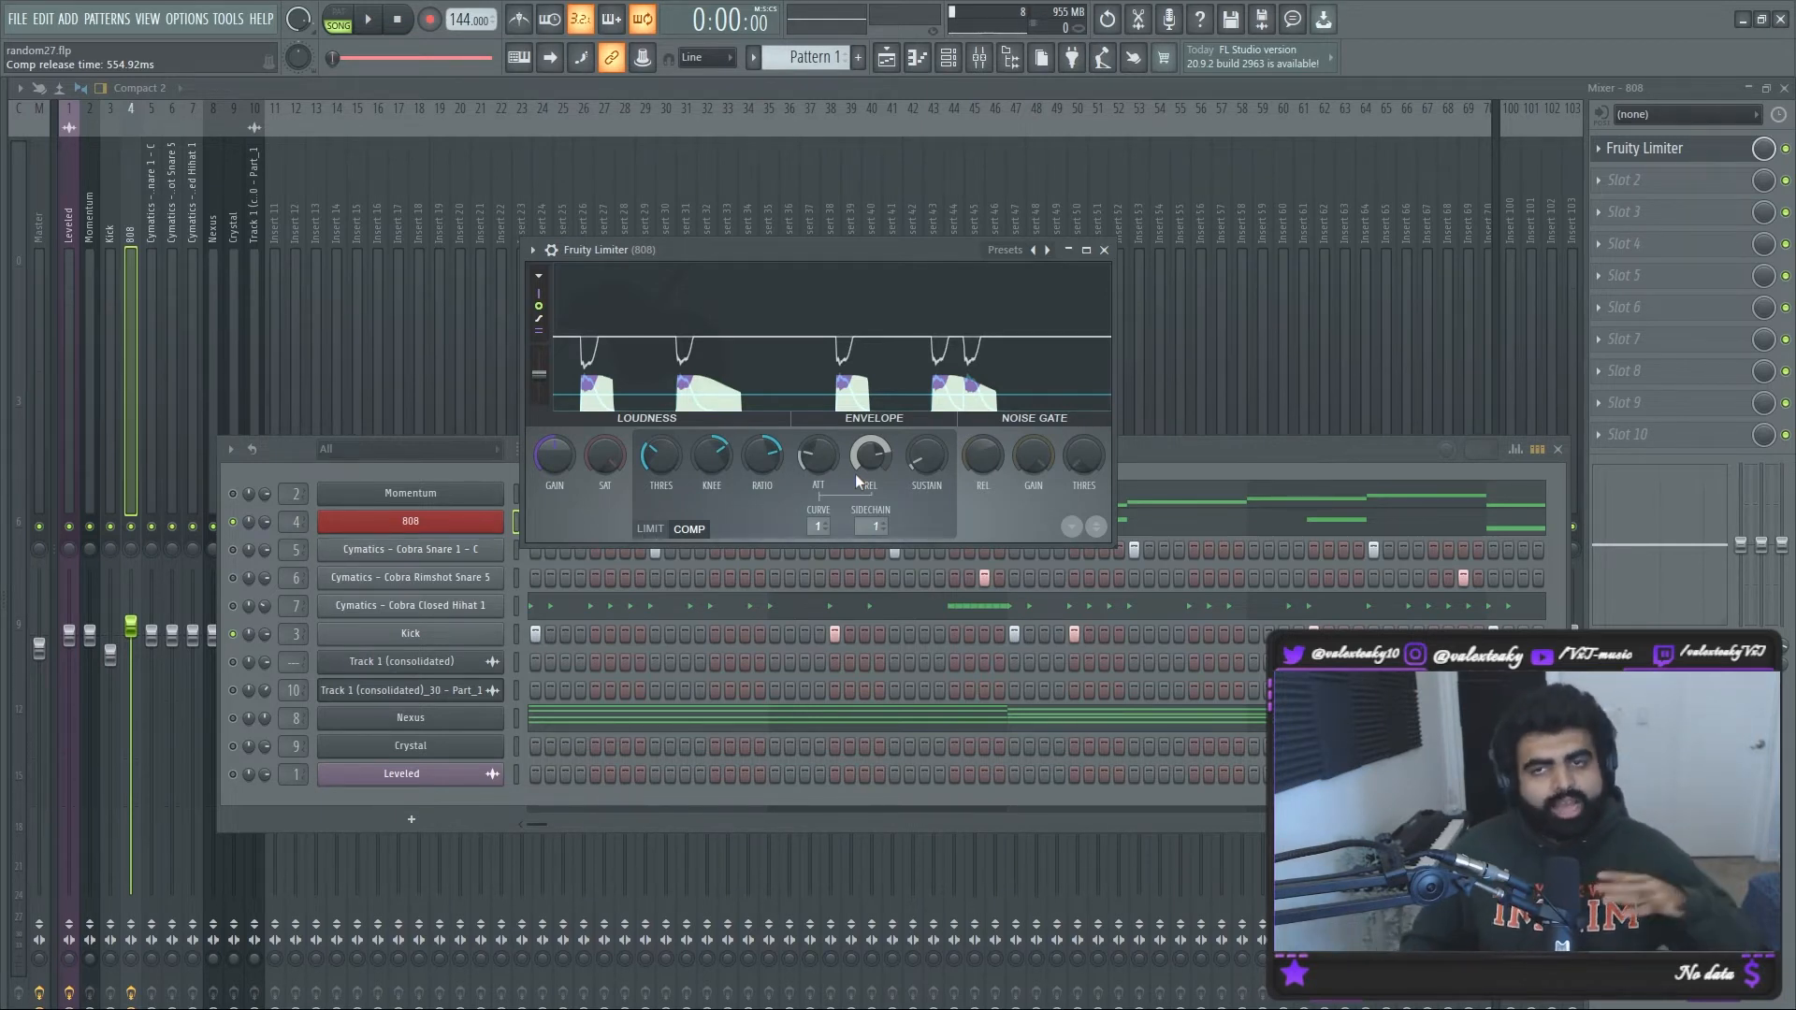
key(space)
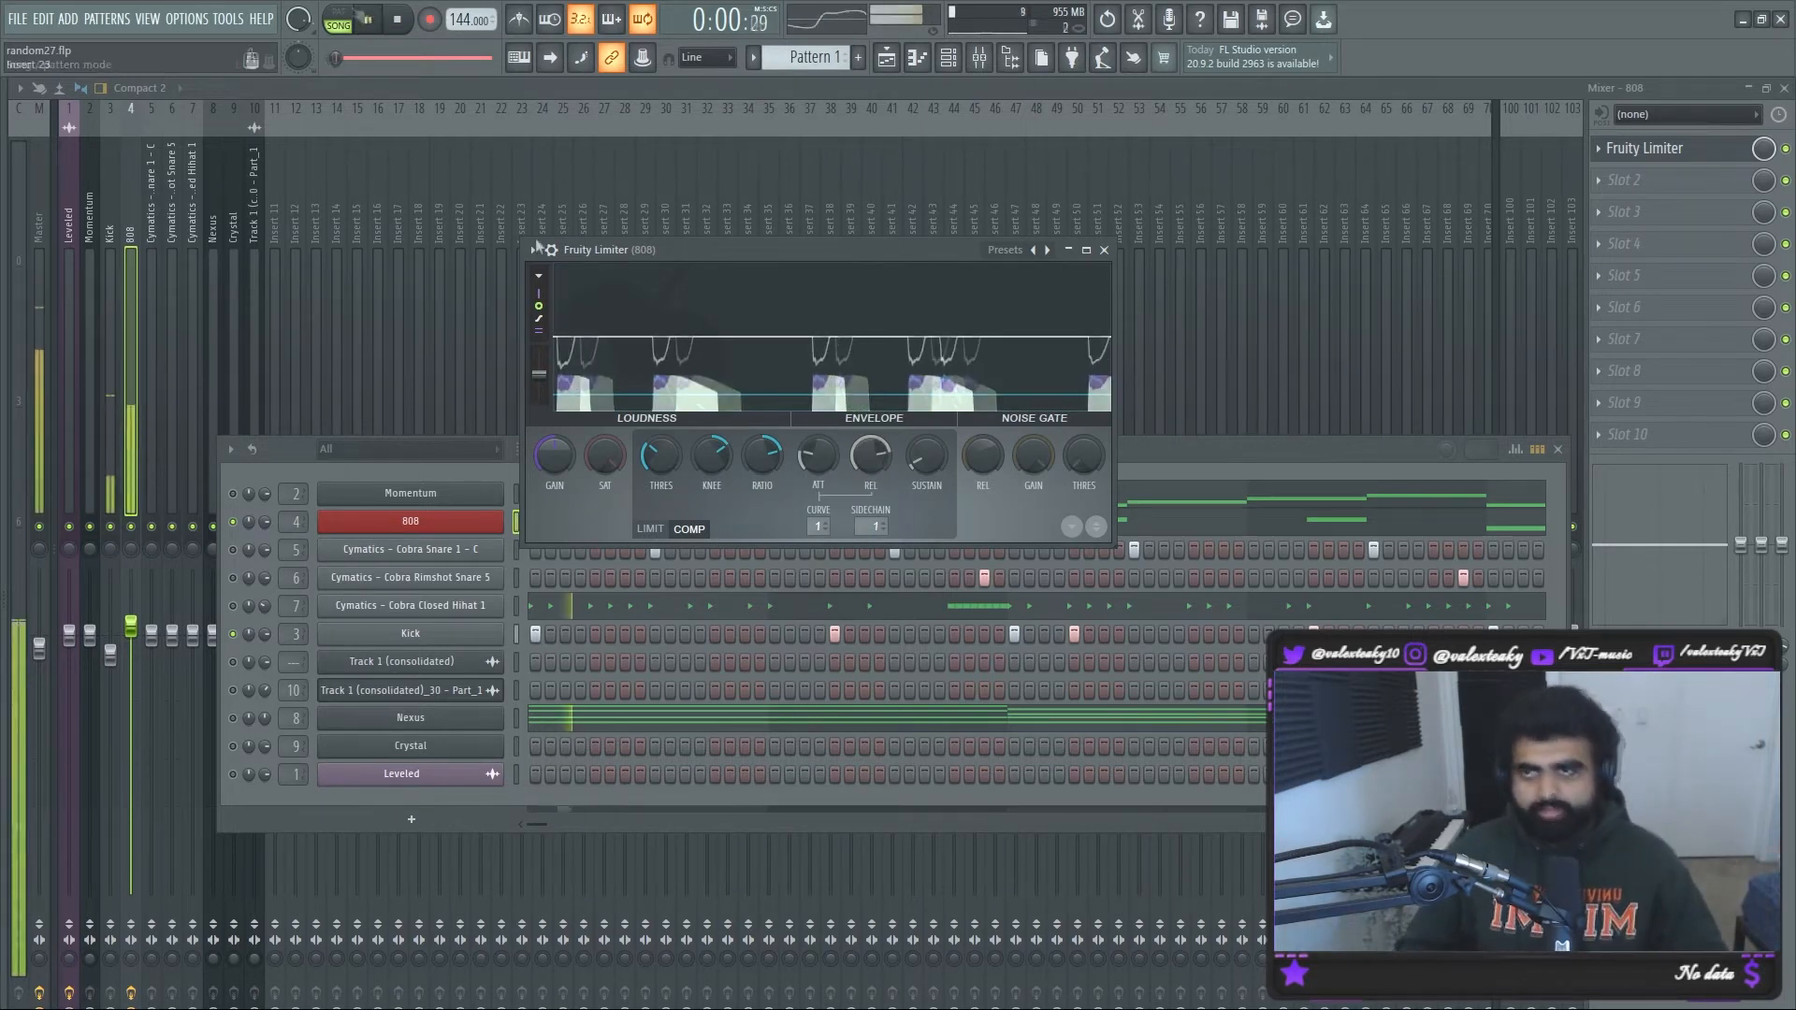
drag(871, 455, 871, 547)
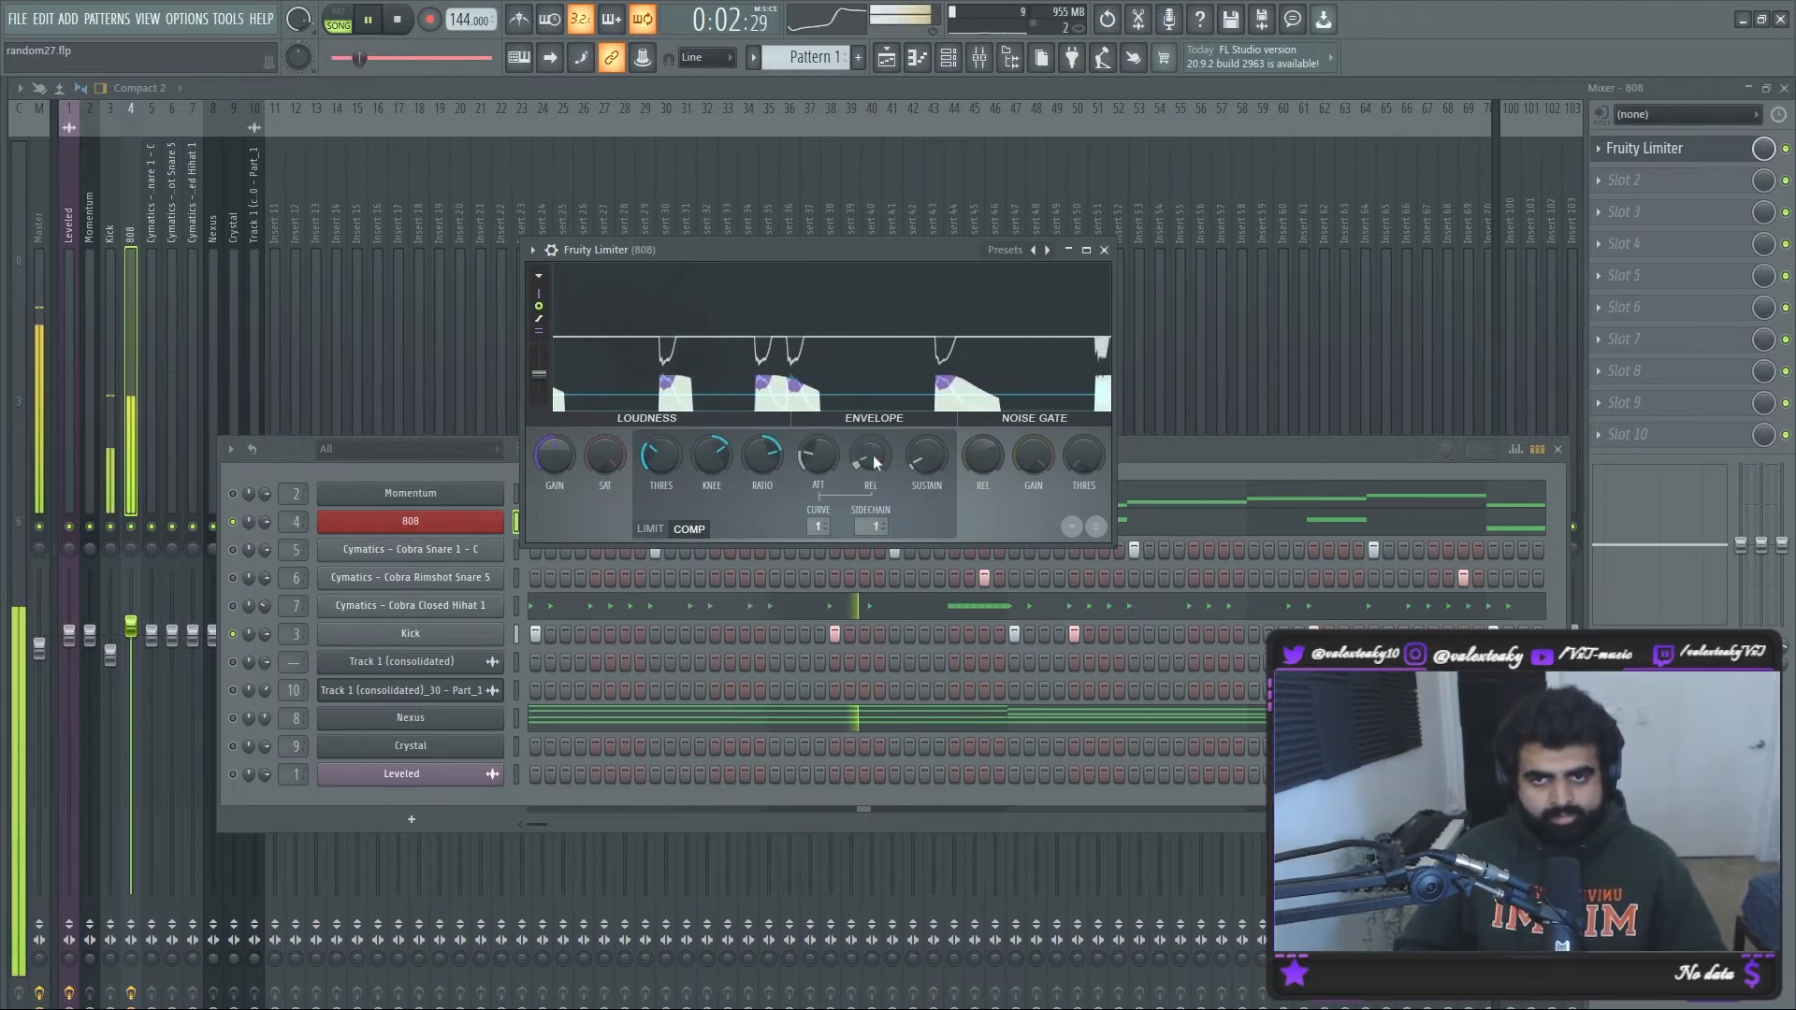
drag(870, 456, 871, 419)
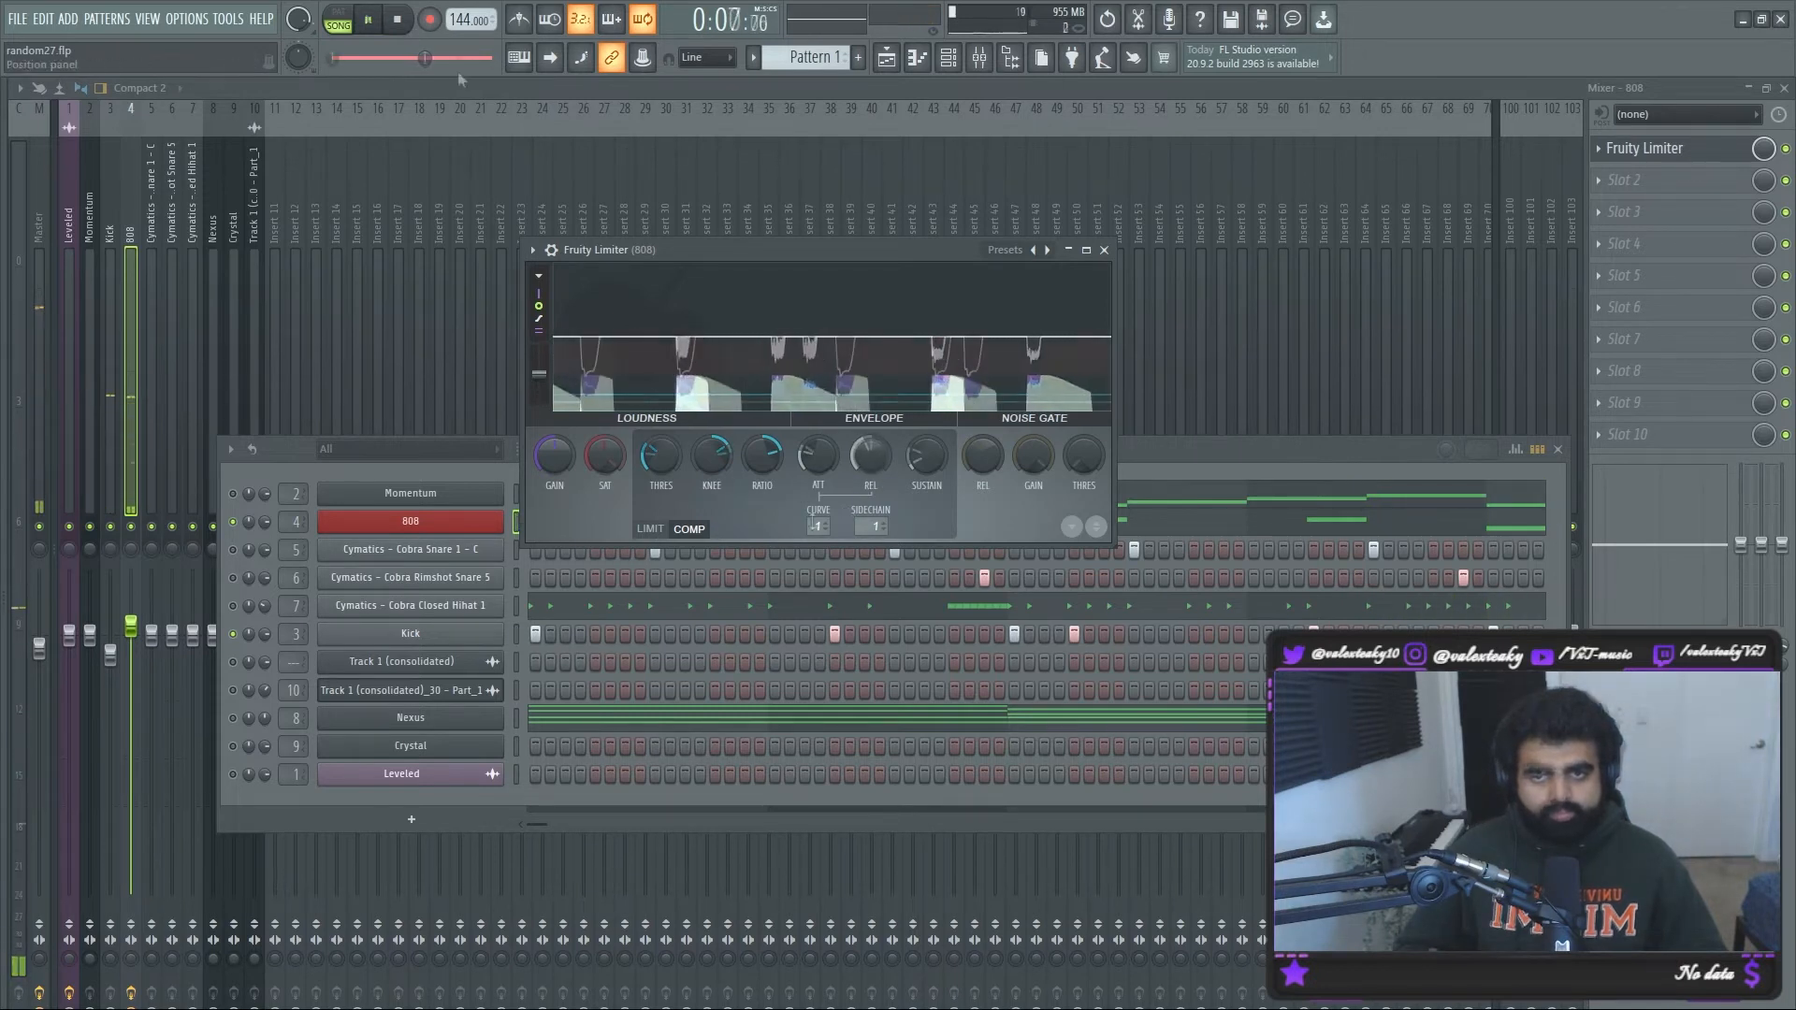
click(397, 19)
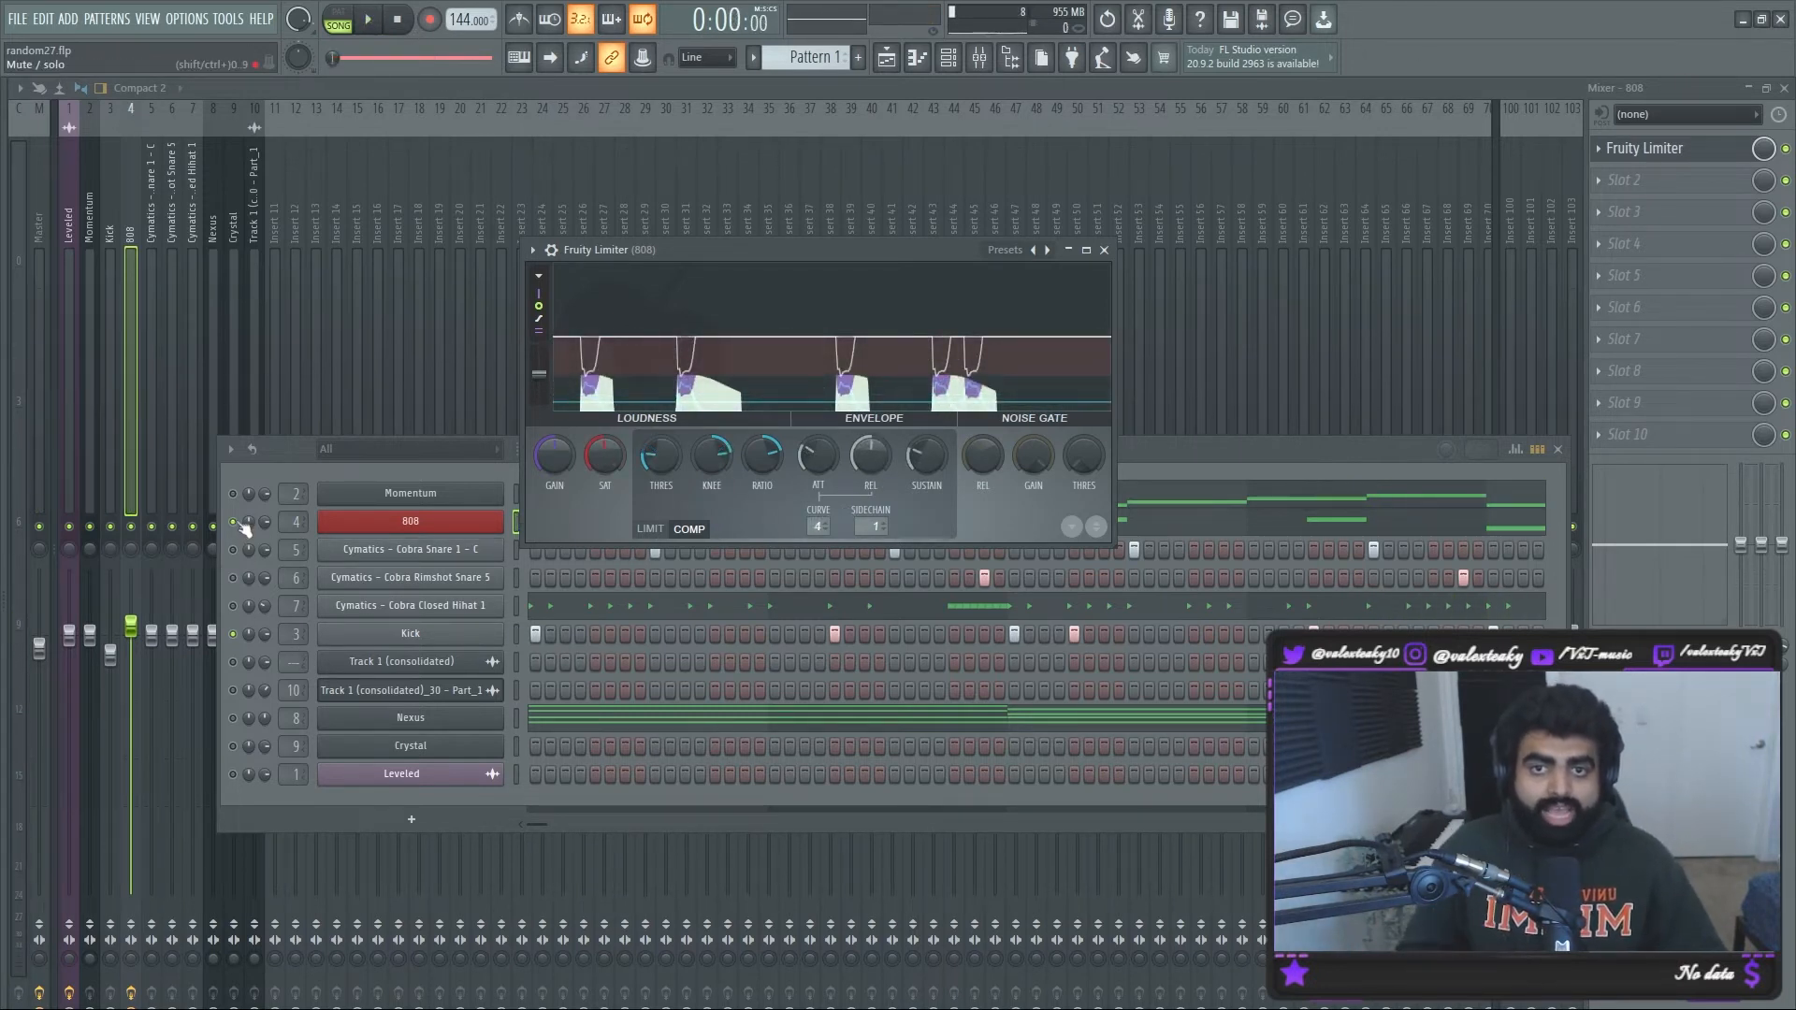
Step: Play the full beat with the sidechained 808, closing the mixer to listen from the playlist
click(368, 20)
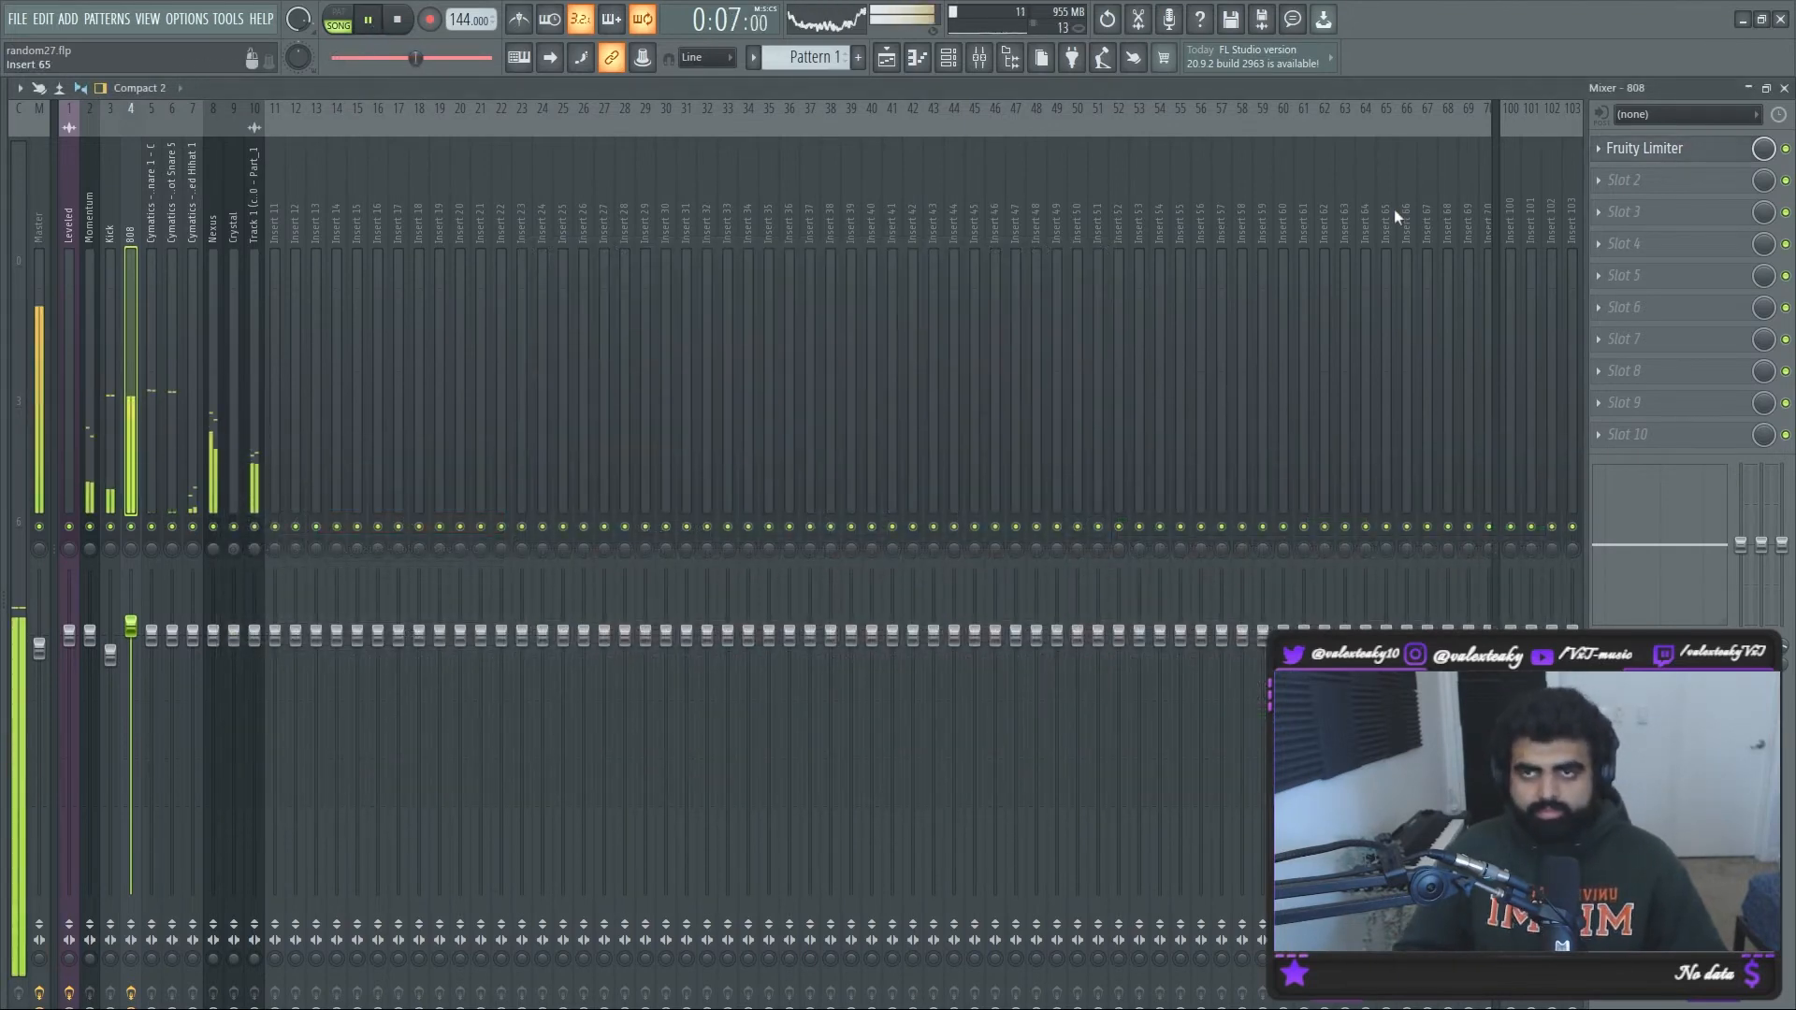
click(1784, 88)
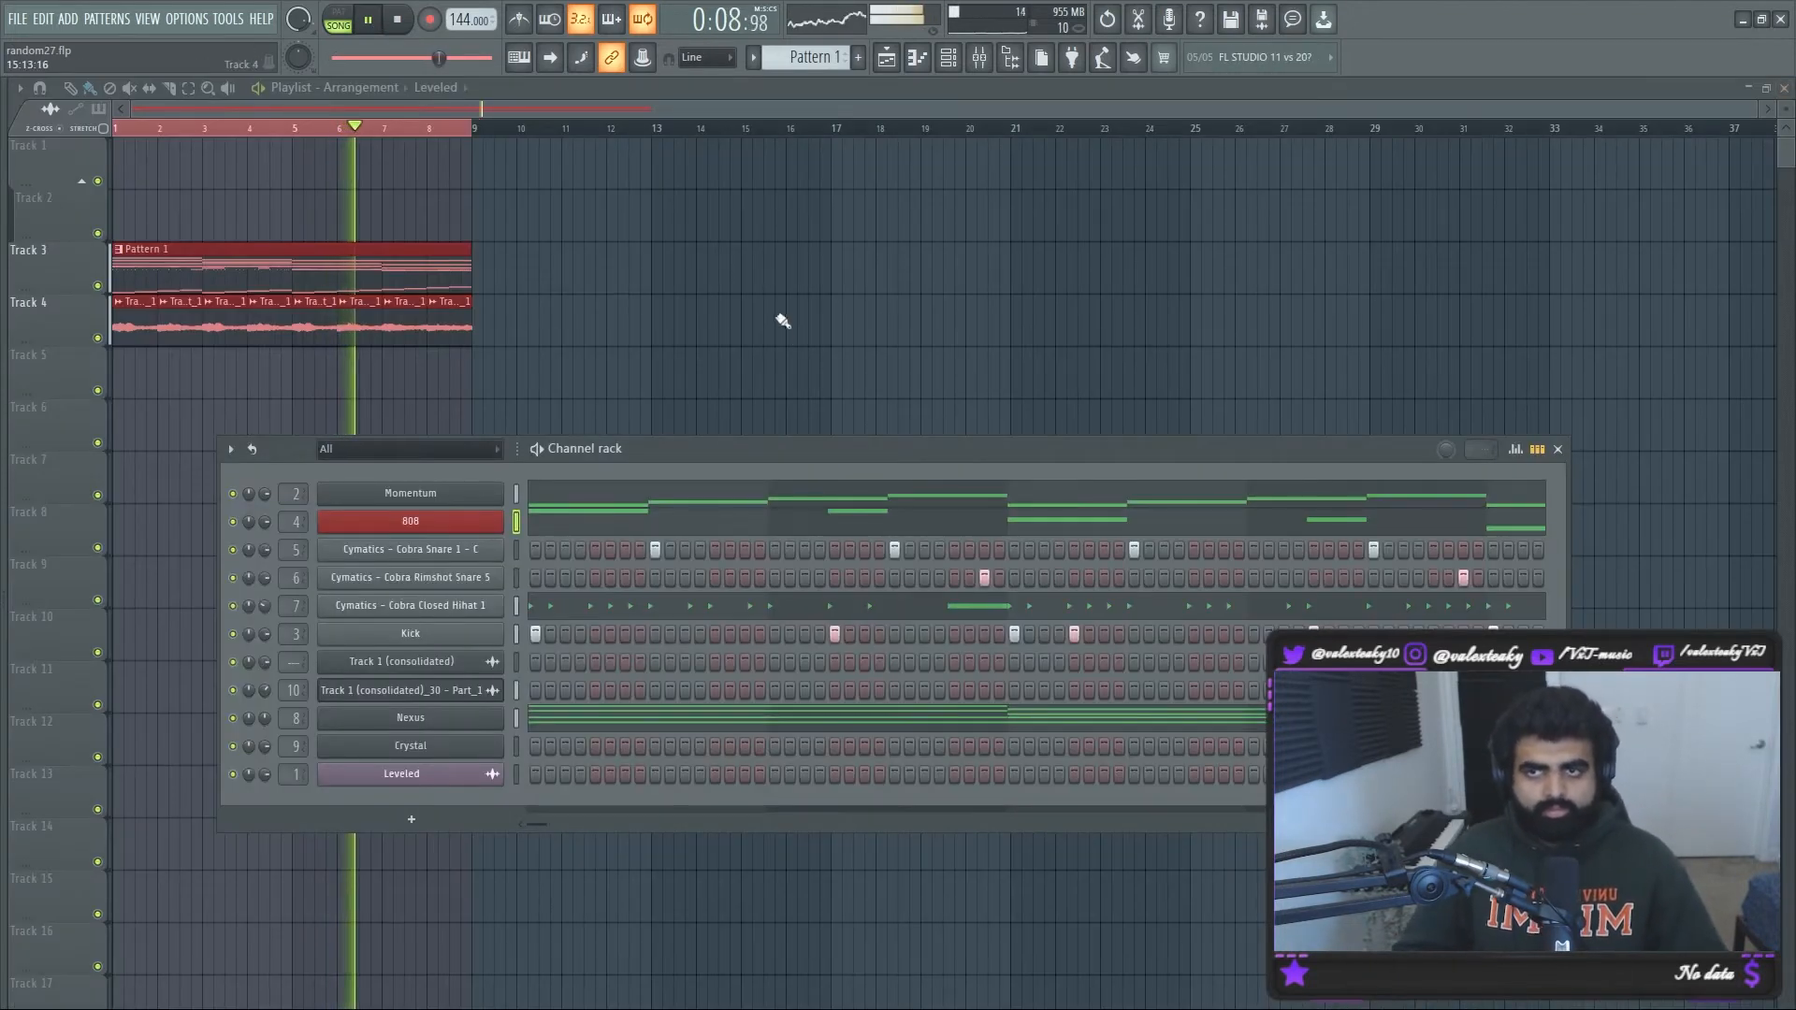
key(F6)
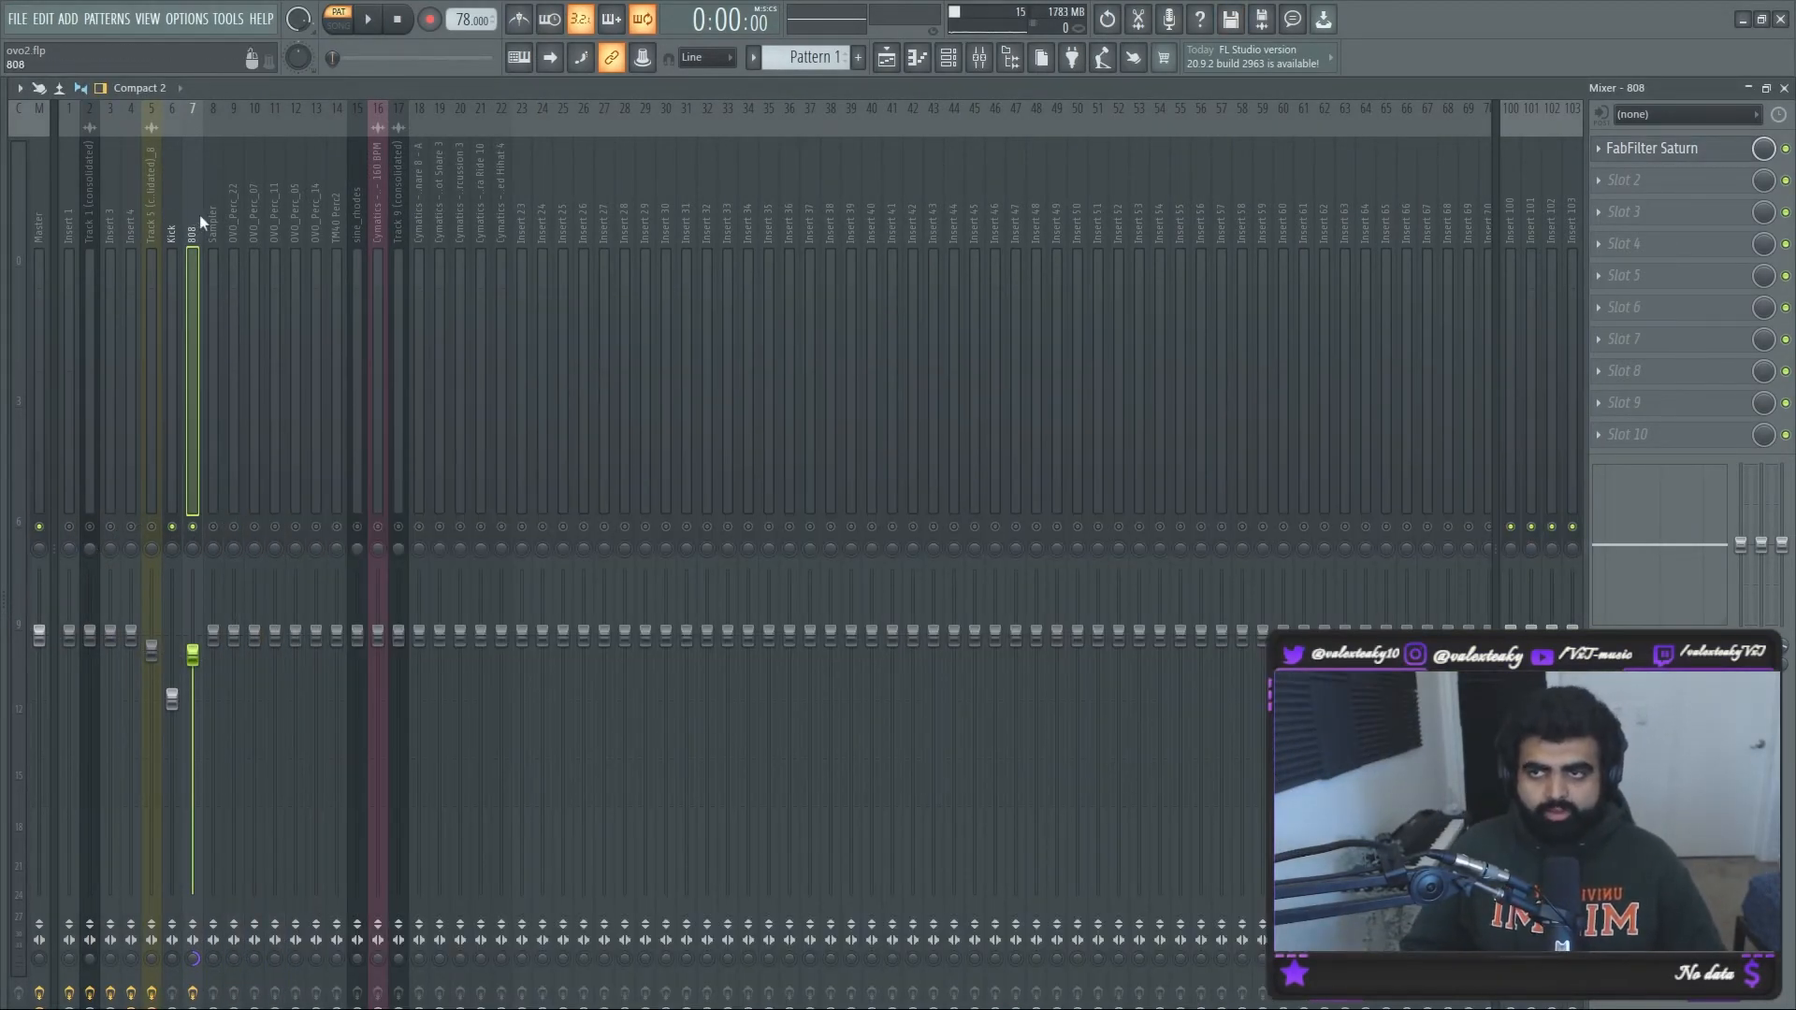
Step: In ovo2.flp, add Fruity Parametric EQ 2 to the 808 track and place its window beside the Kick's Fruity Peak Controller
click(1674, 154)
click(1676, 157)
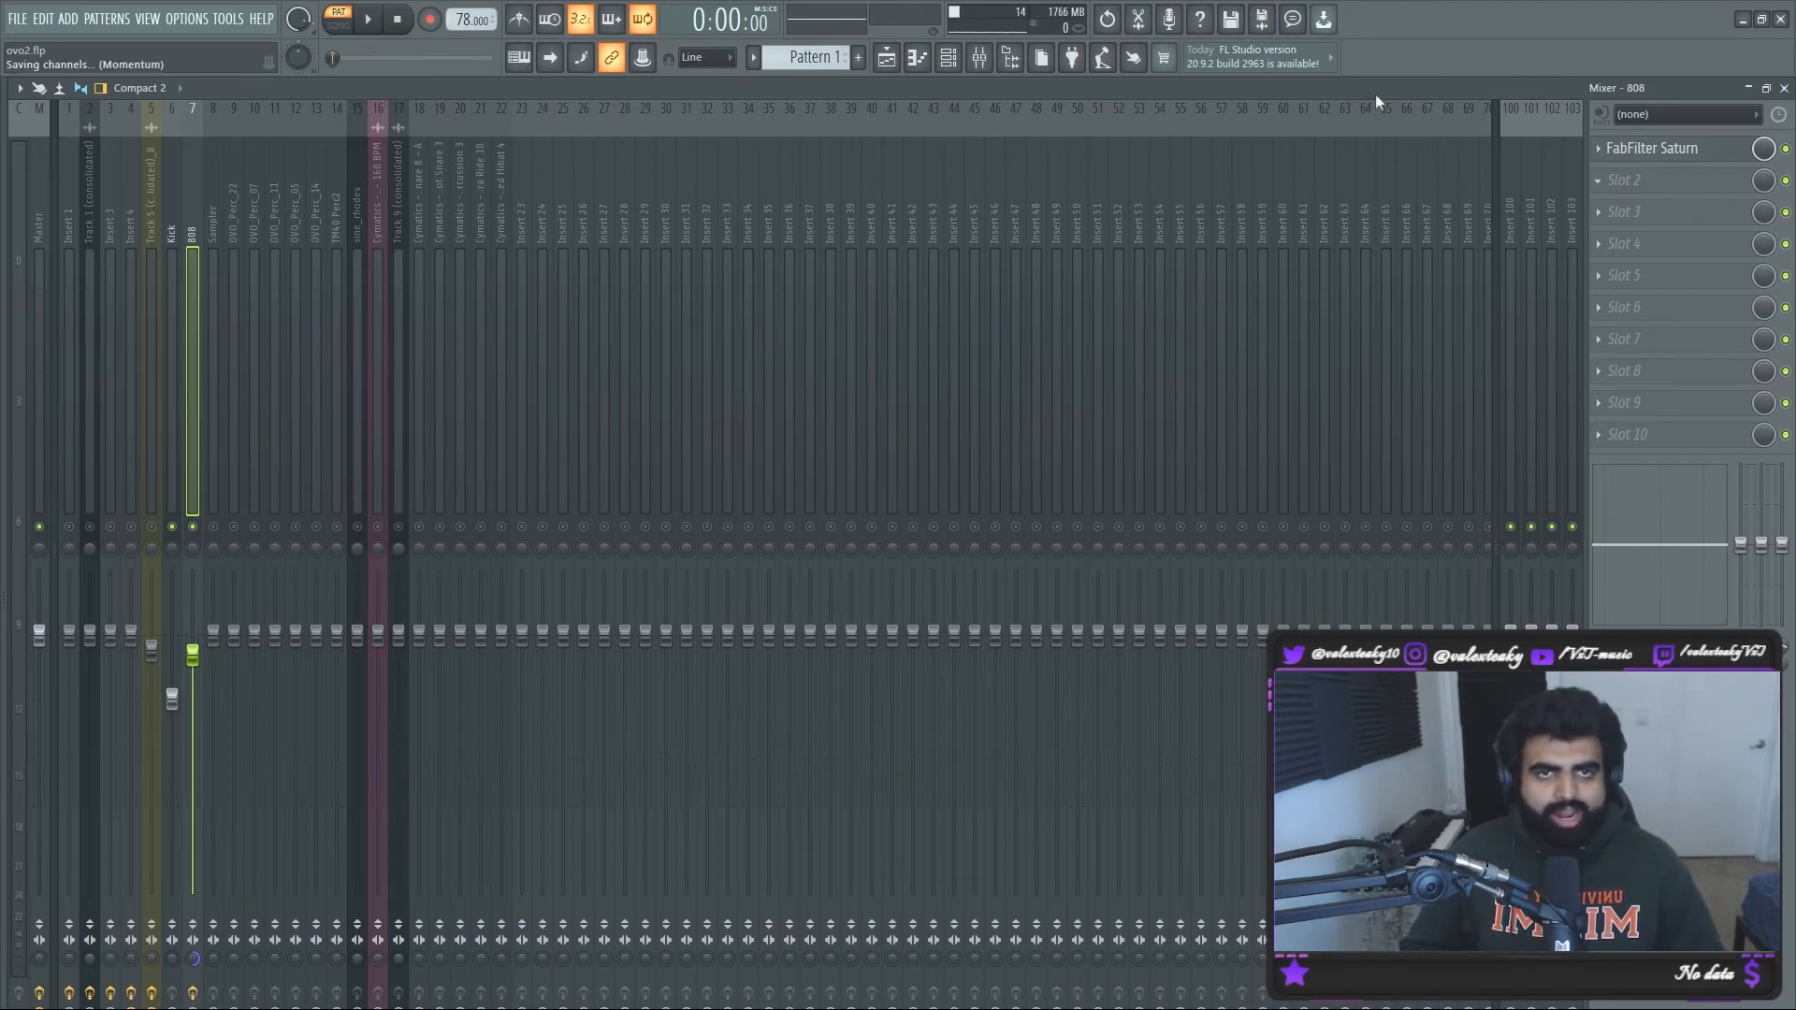
drag(825, 292, 847, 294)
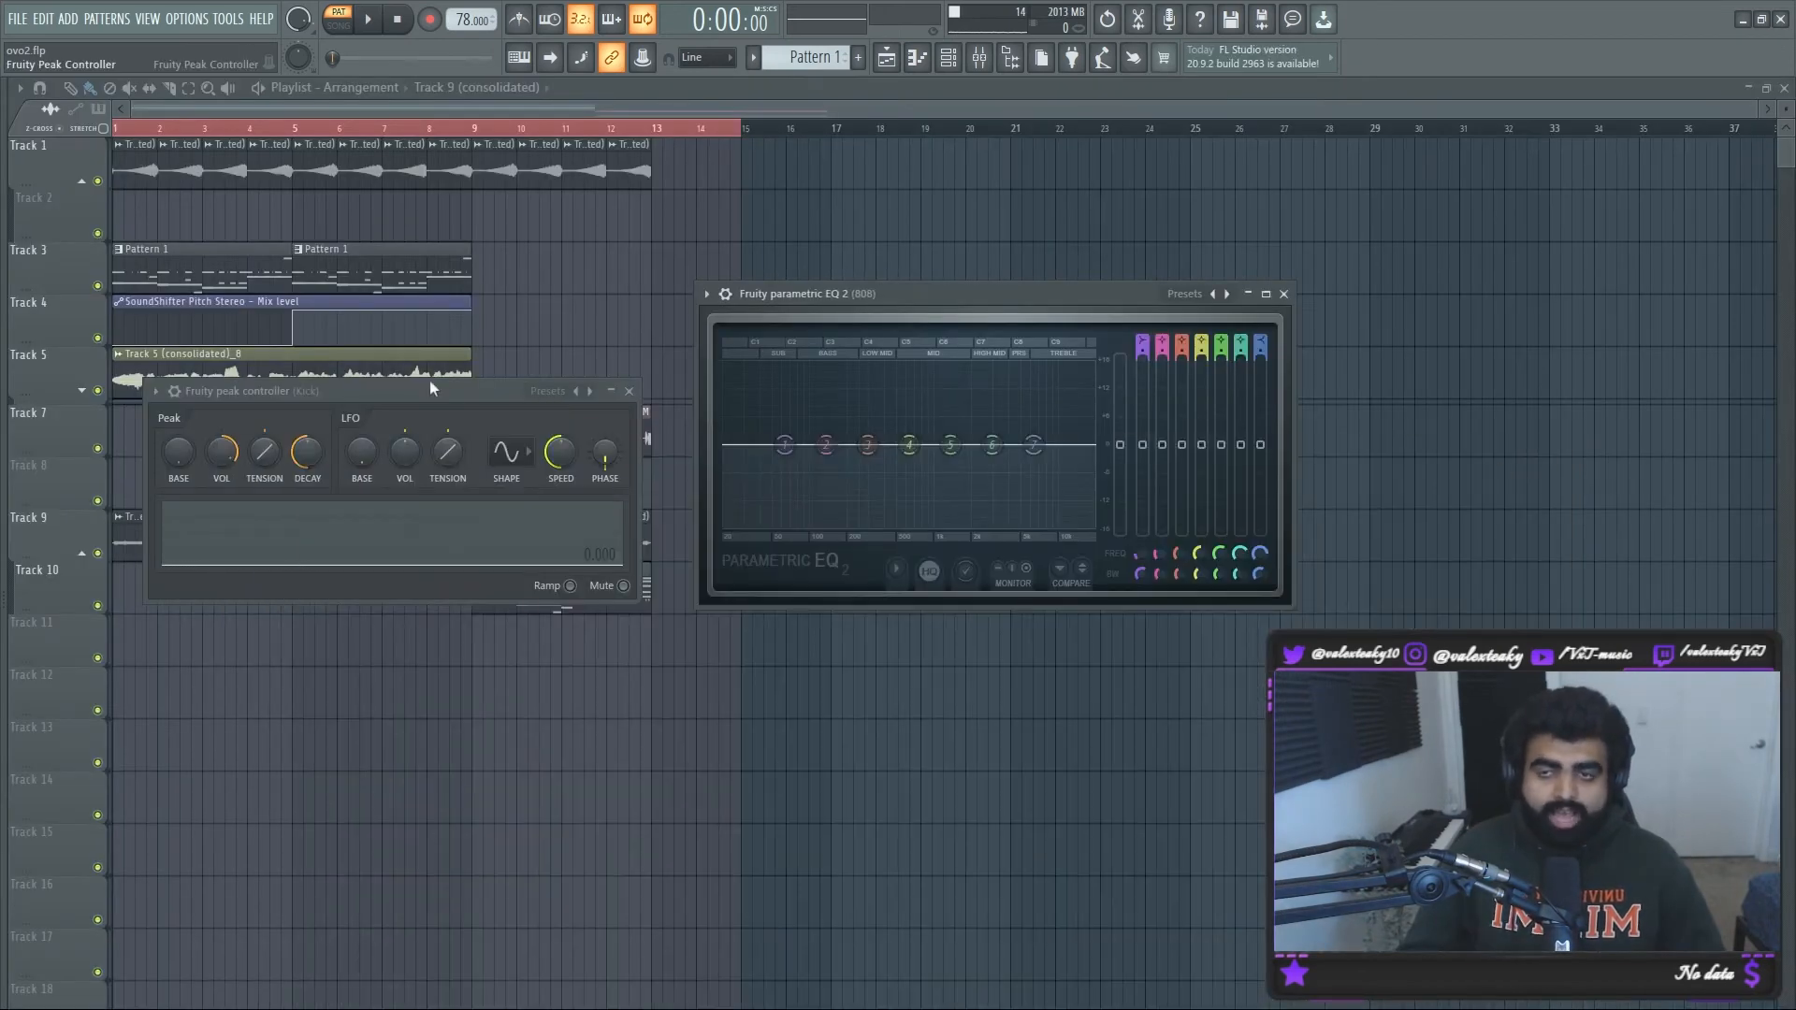
Step: Move the Kick's peak controller window clear, pull band 2 of the 808's Parametric EQ 2 down into a deep low-frequency cut, and audition it
drag(441, 393, 492, 353)
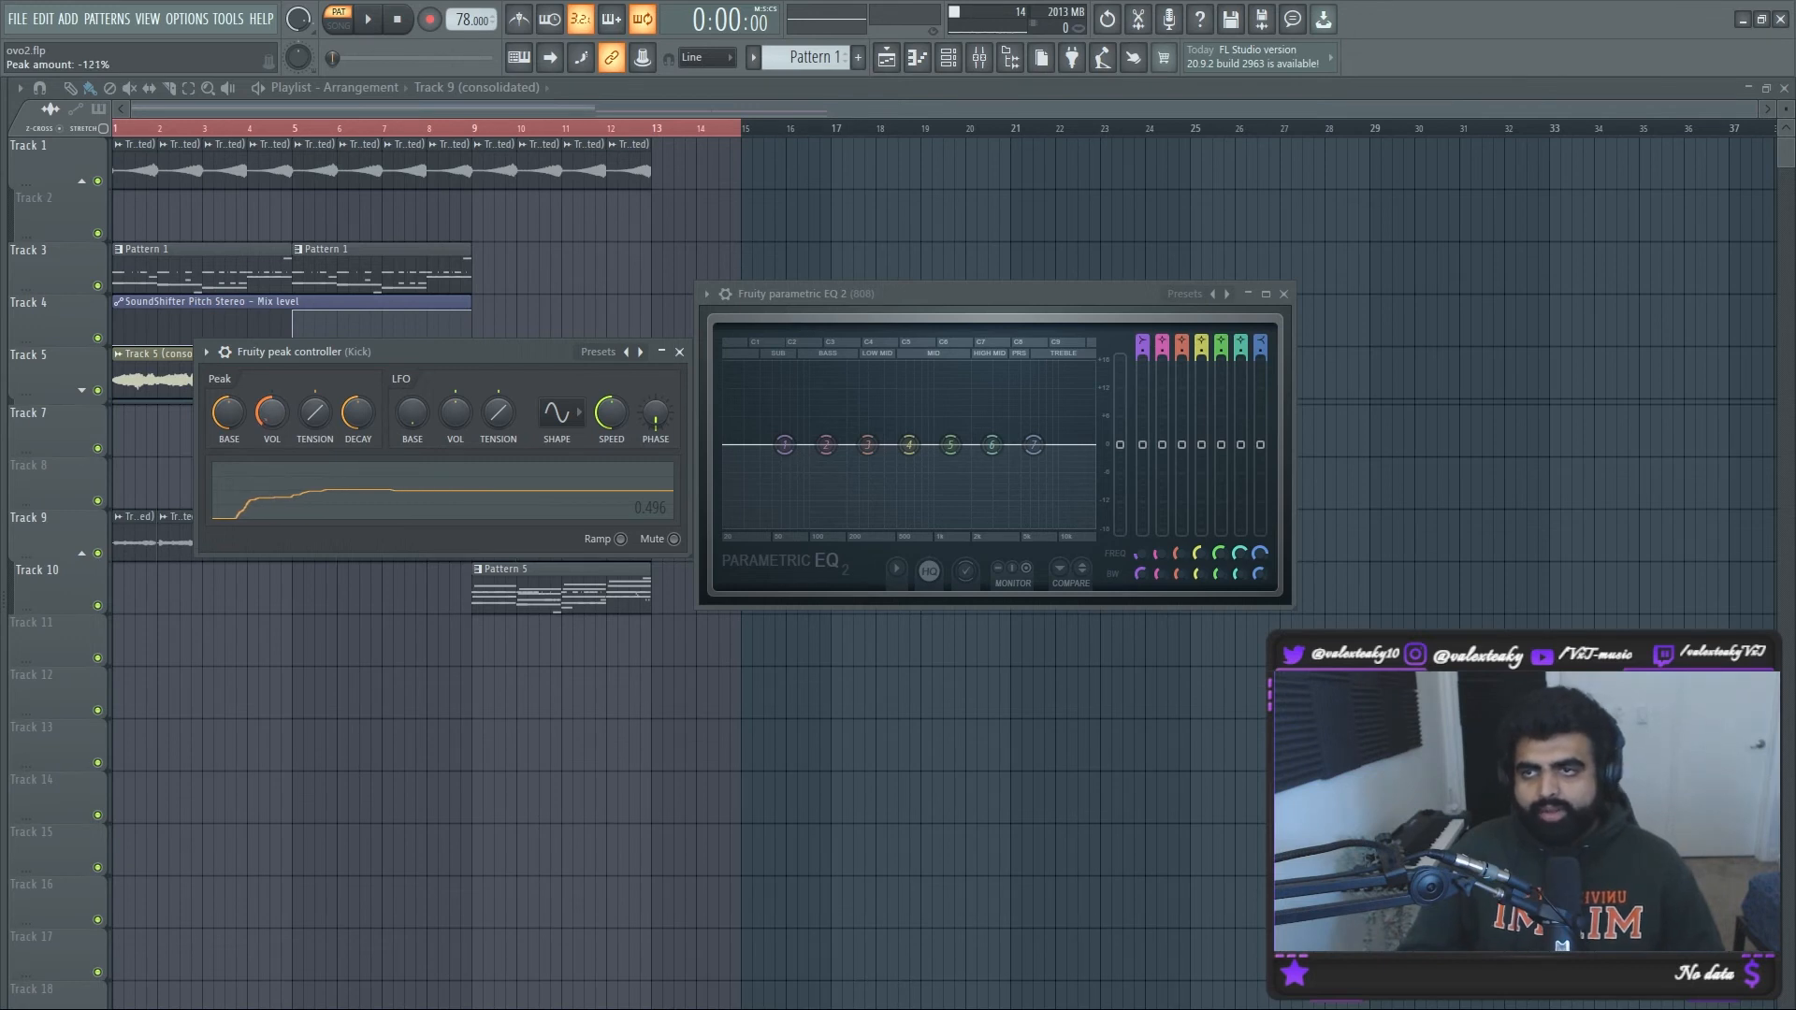
click(833, 451)
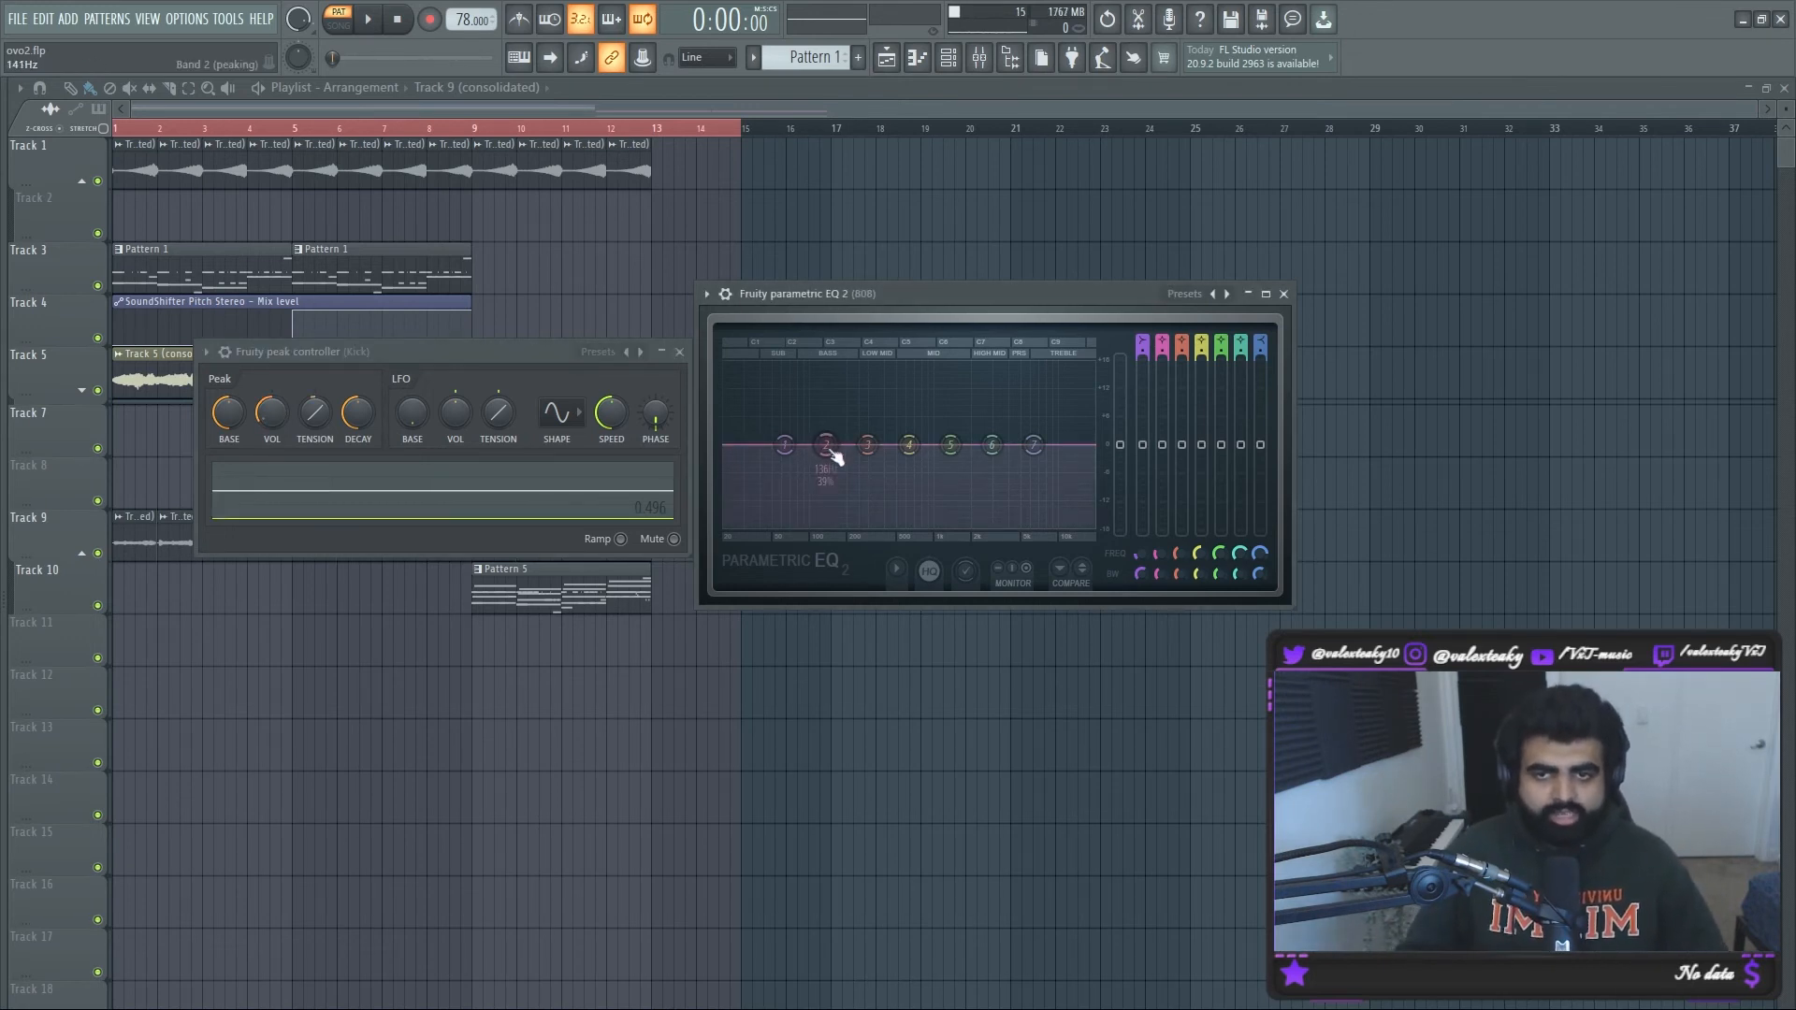
drag(823, 471, 813, 523)
key(space)
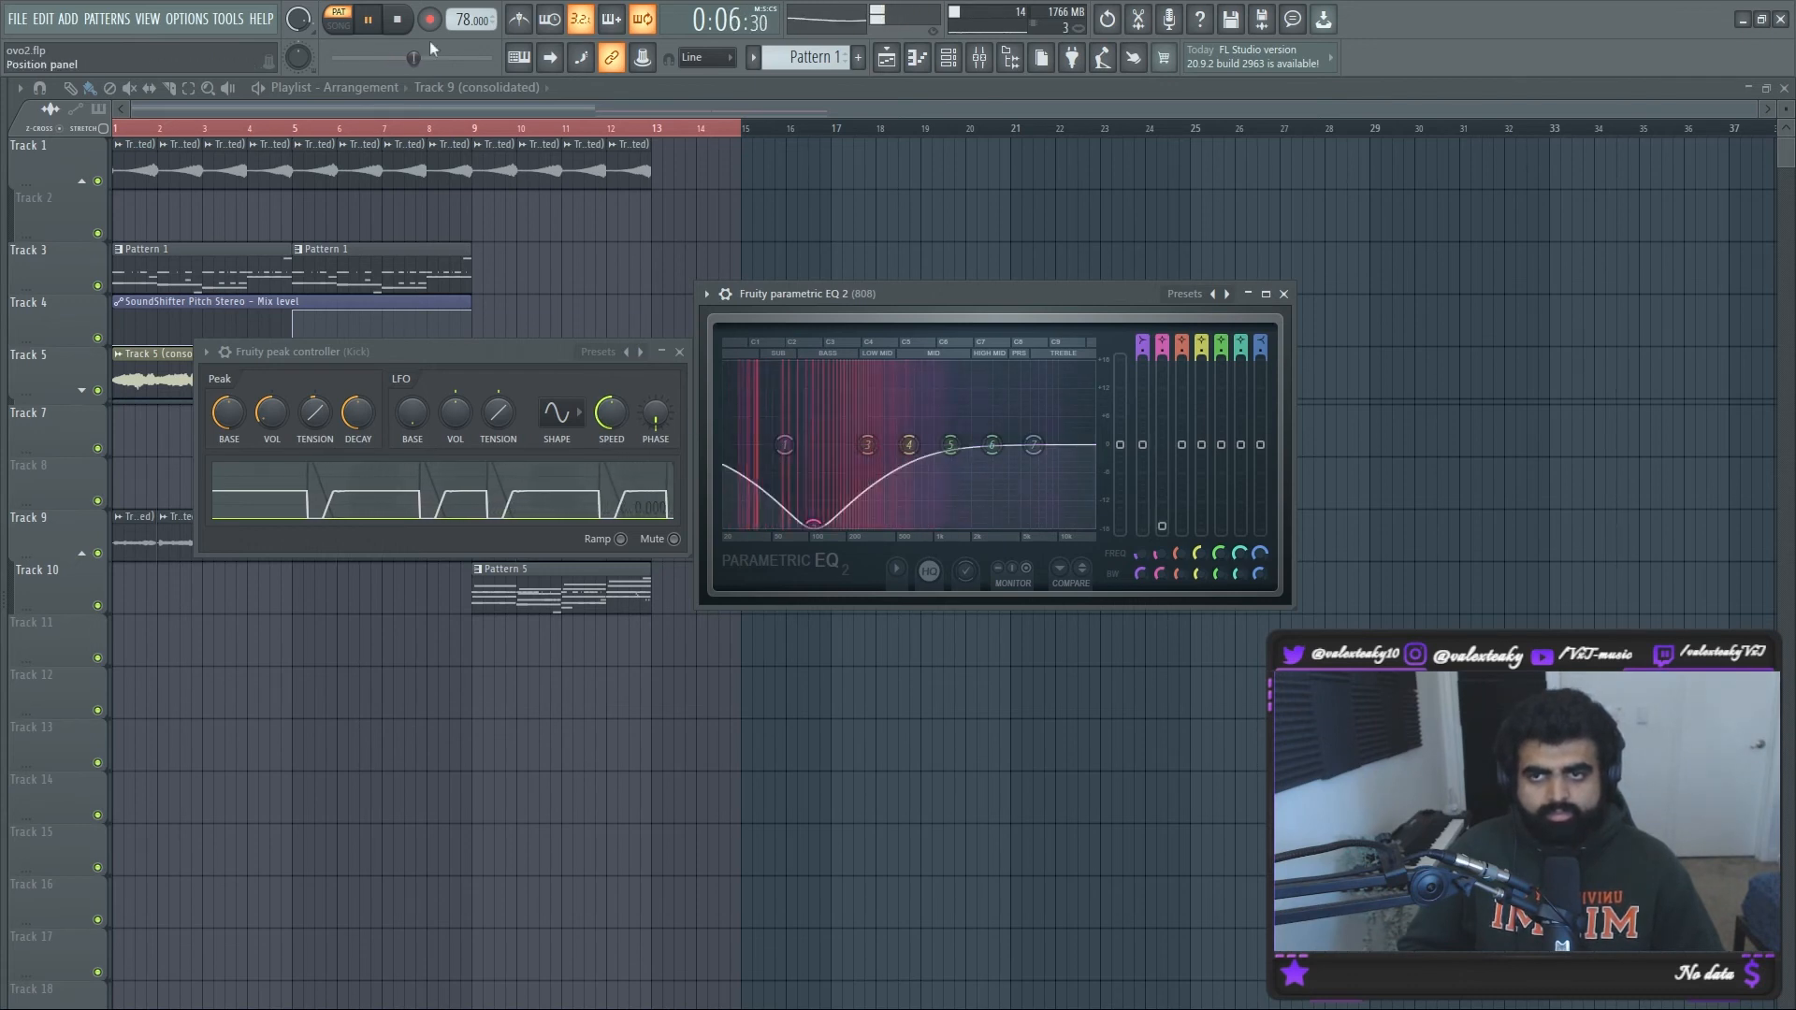
click(398, 20)
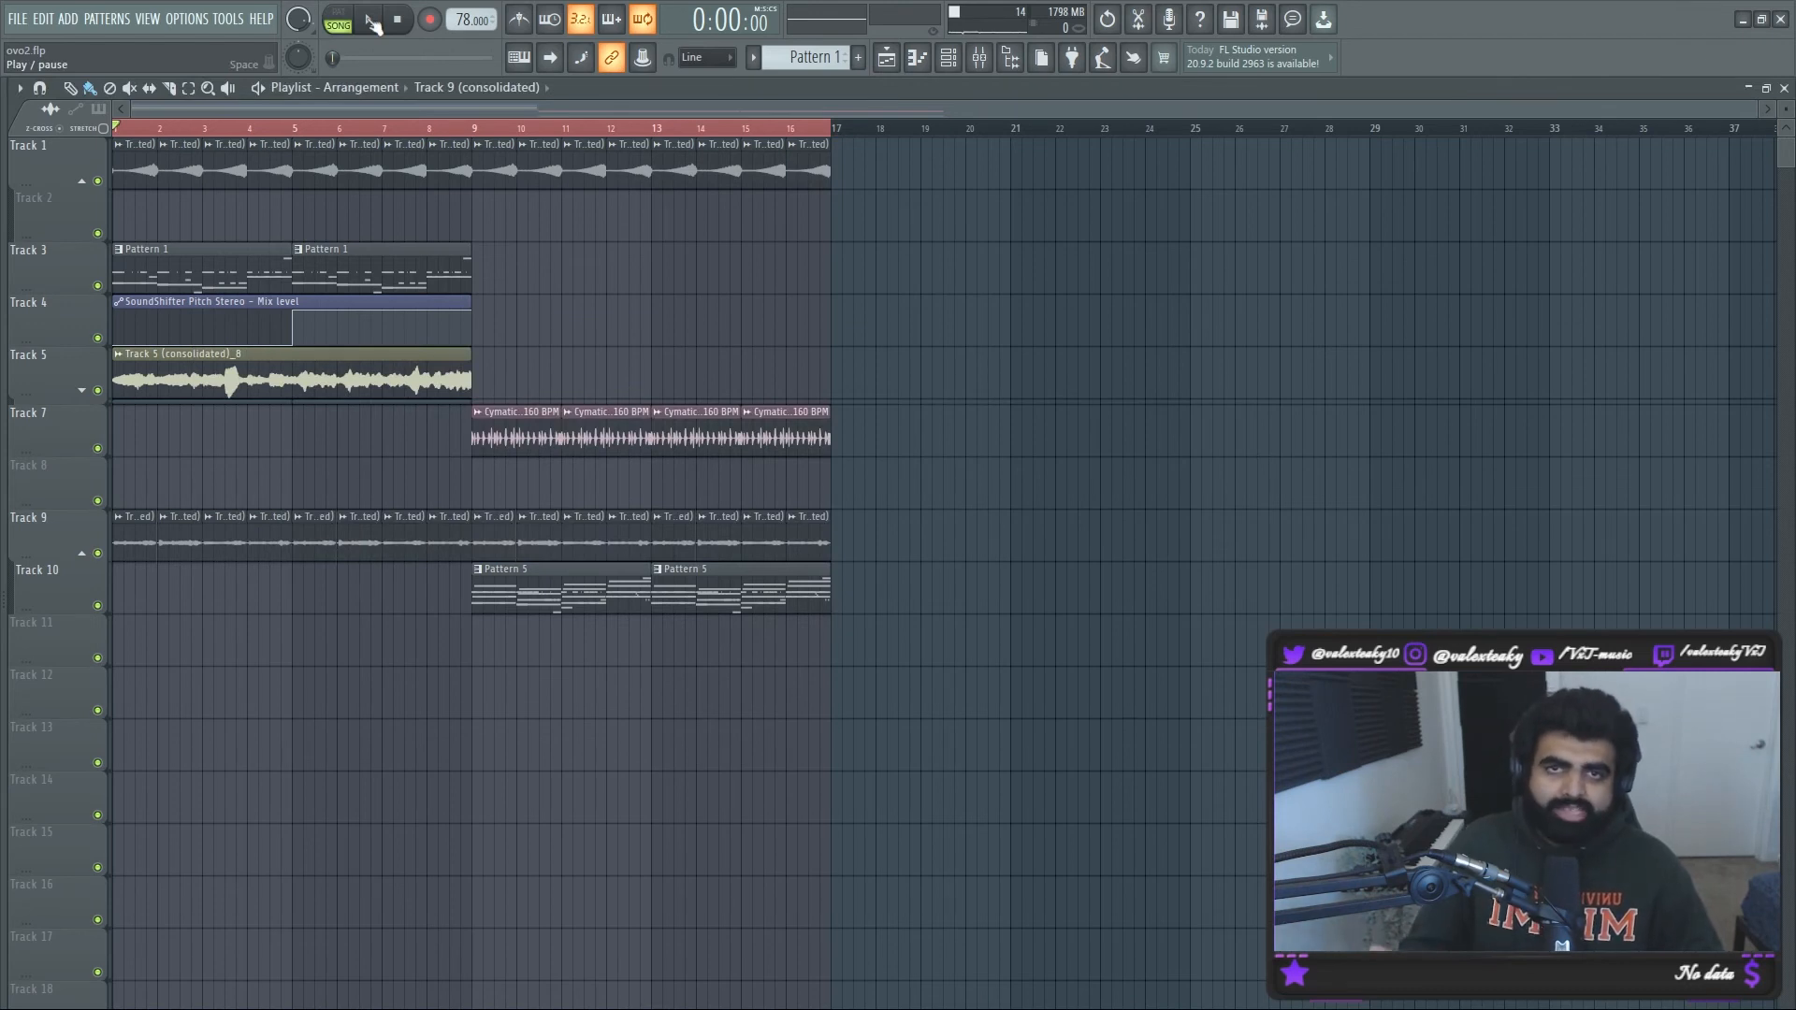
Step: Play the song and slice Track 5's consolidated audio clip at bars 4, 5 and 8
click(372, 23)
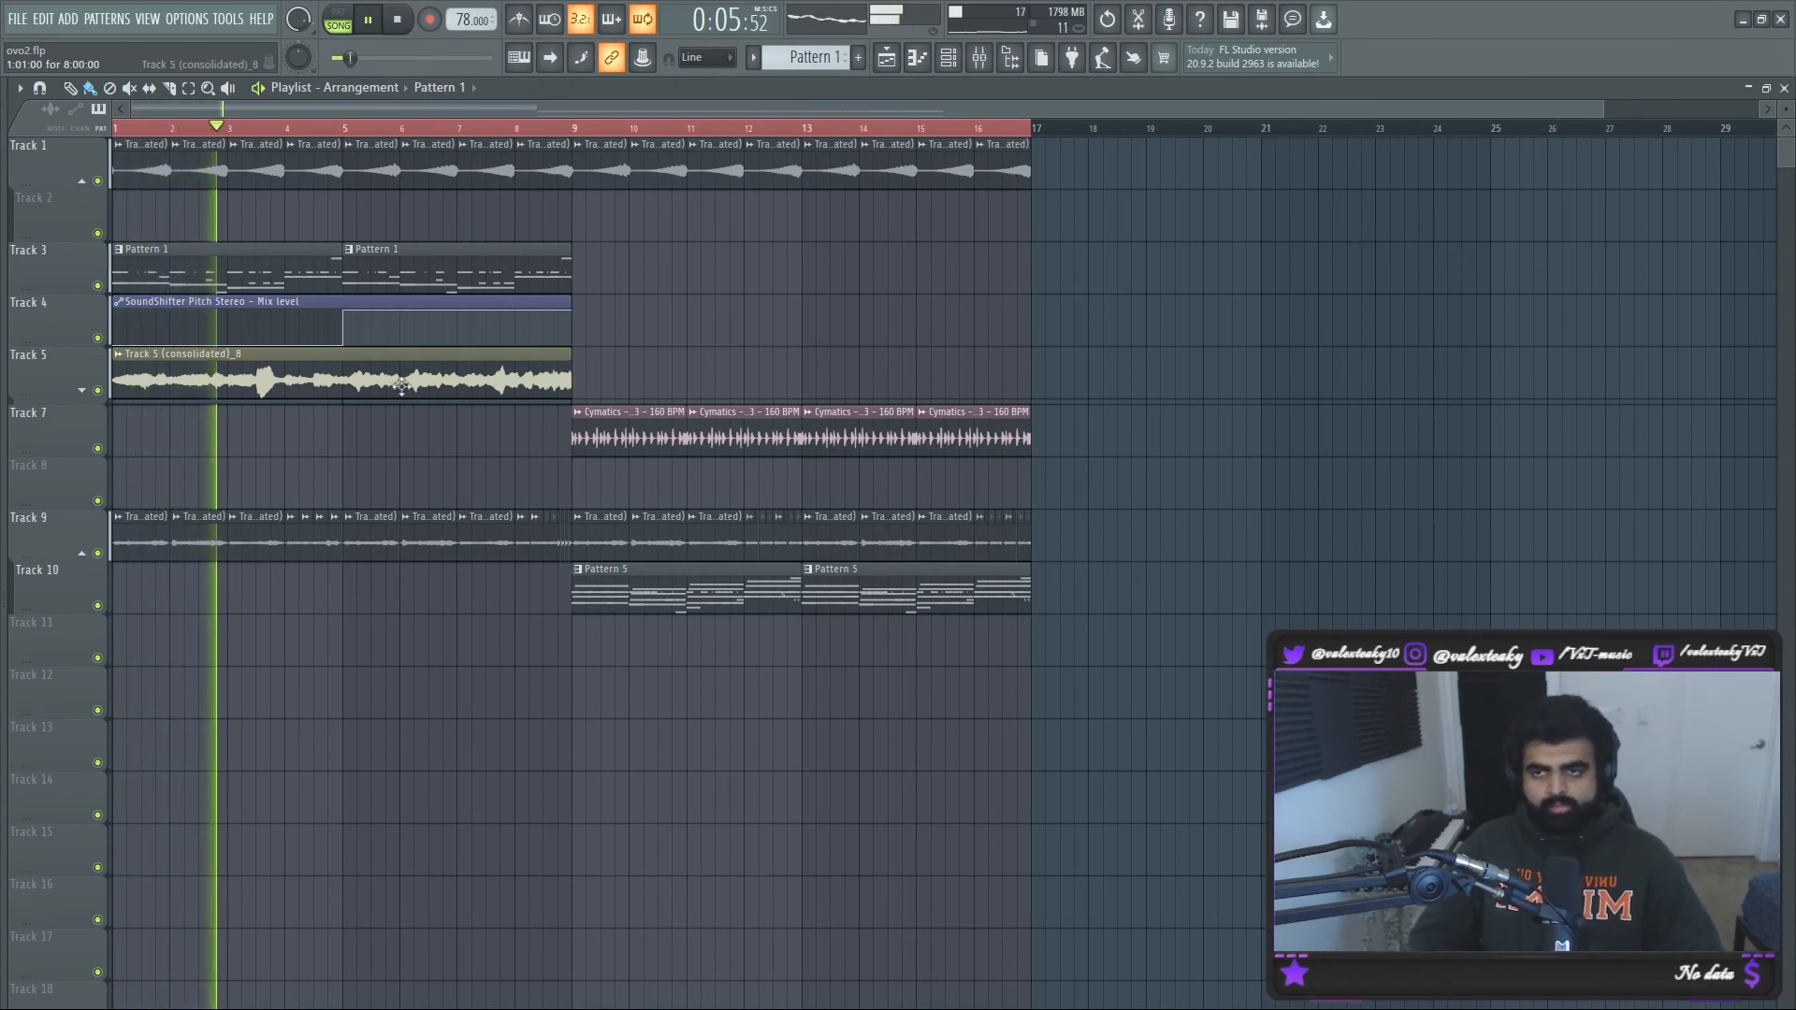
key(c)
click(285, 391)
click(344, 391)
key(b)
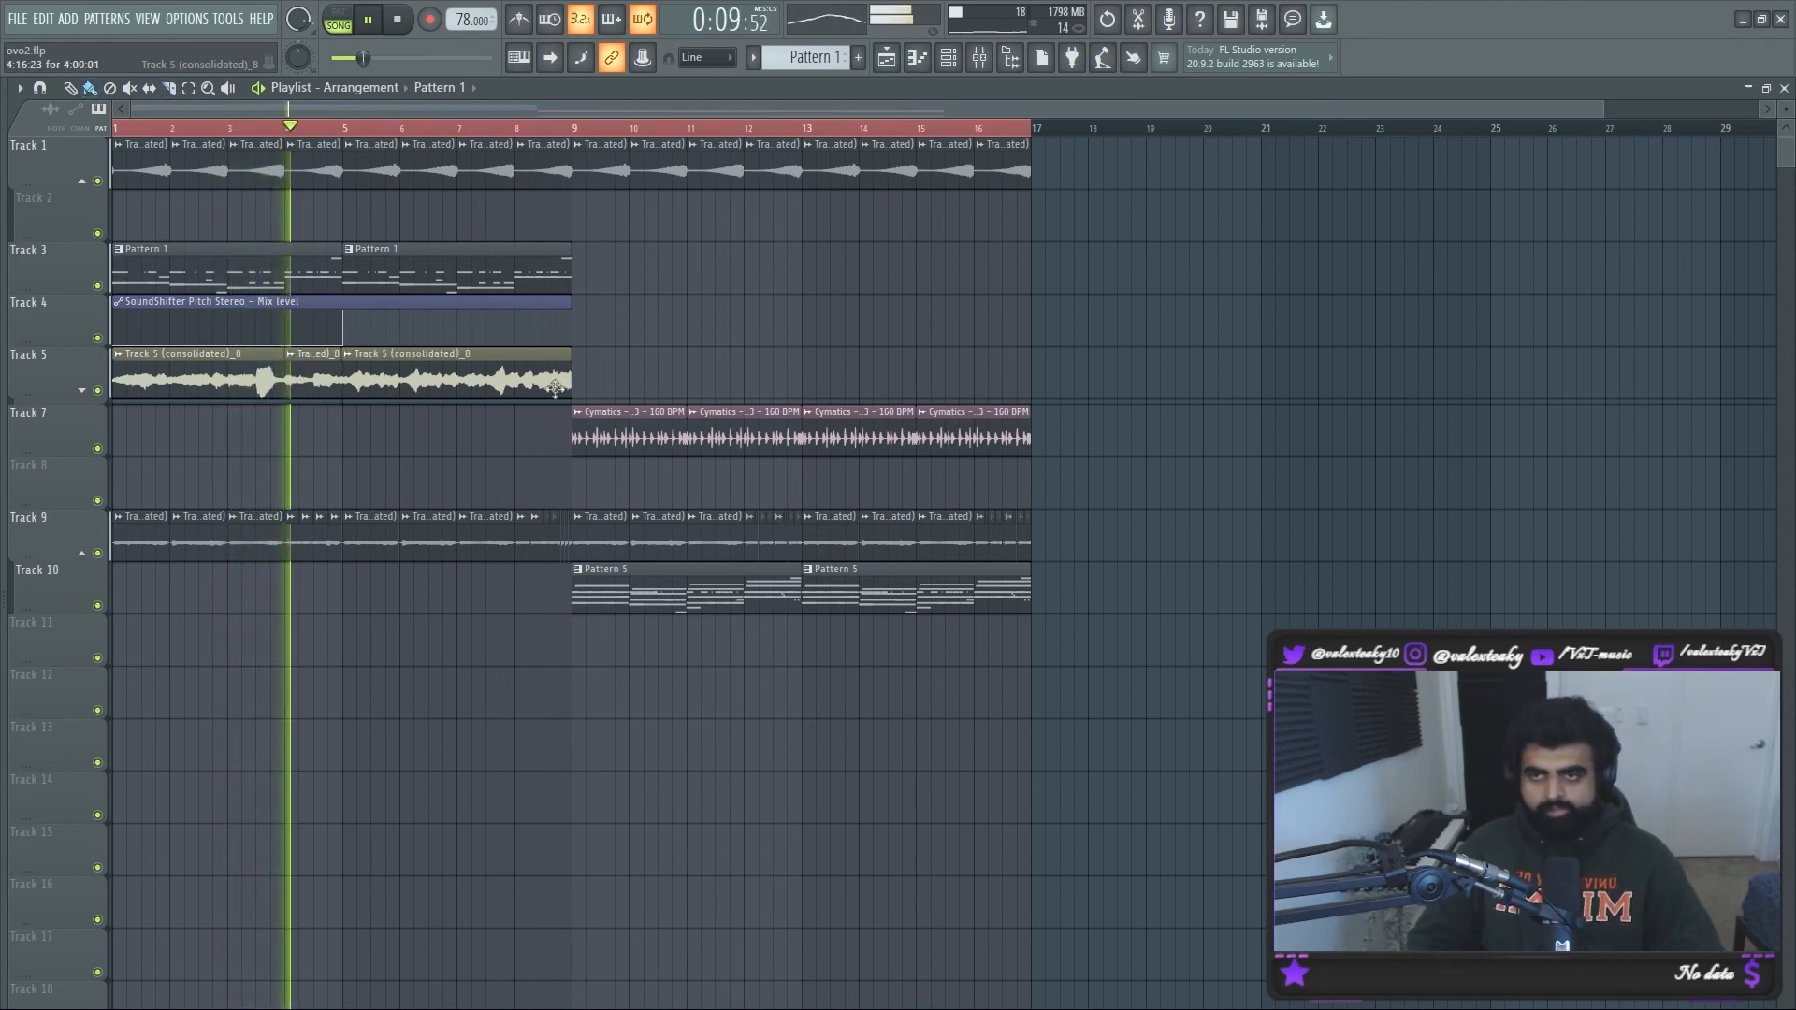
key(c)
click(514, 375)
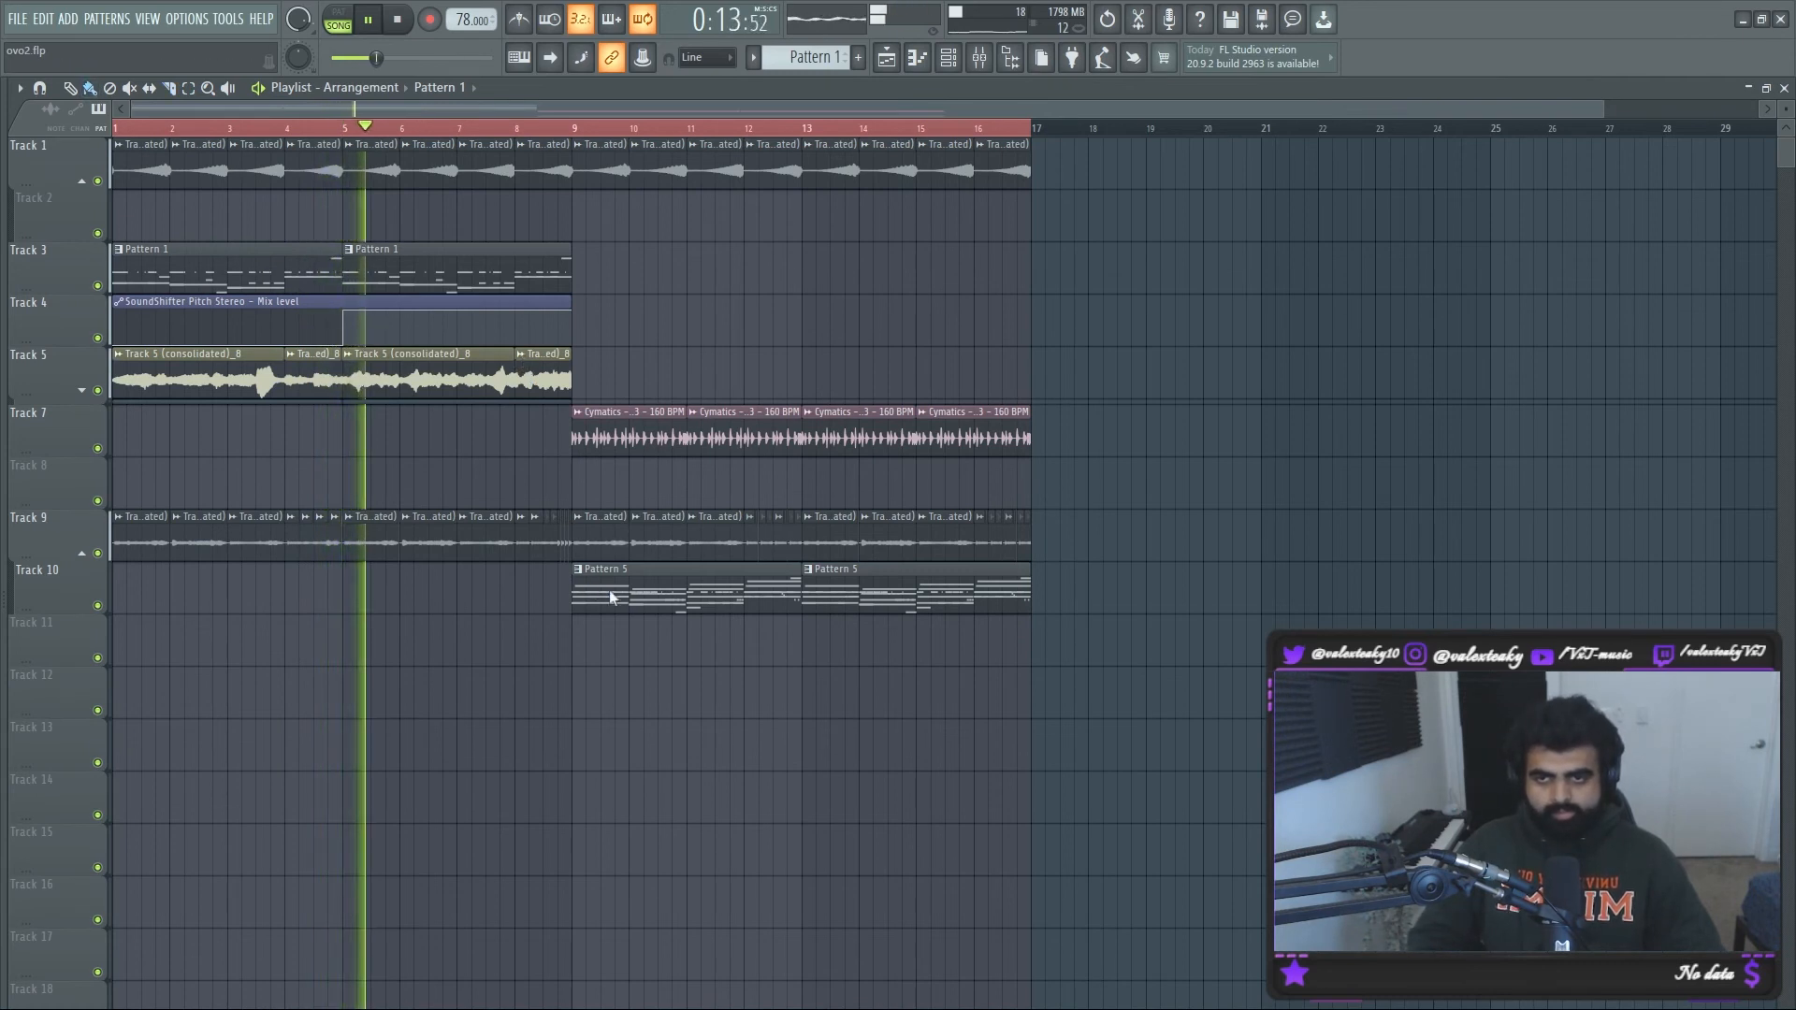
Step: Chop the one-bar Track 5 slice starting at bar 8 into short pieces and view the clip's sample settings
key(ctrl+u)
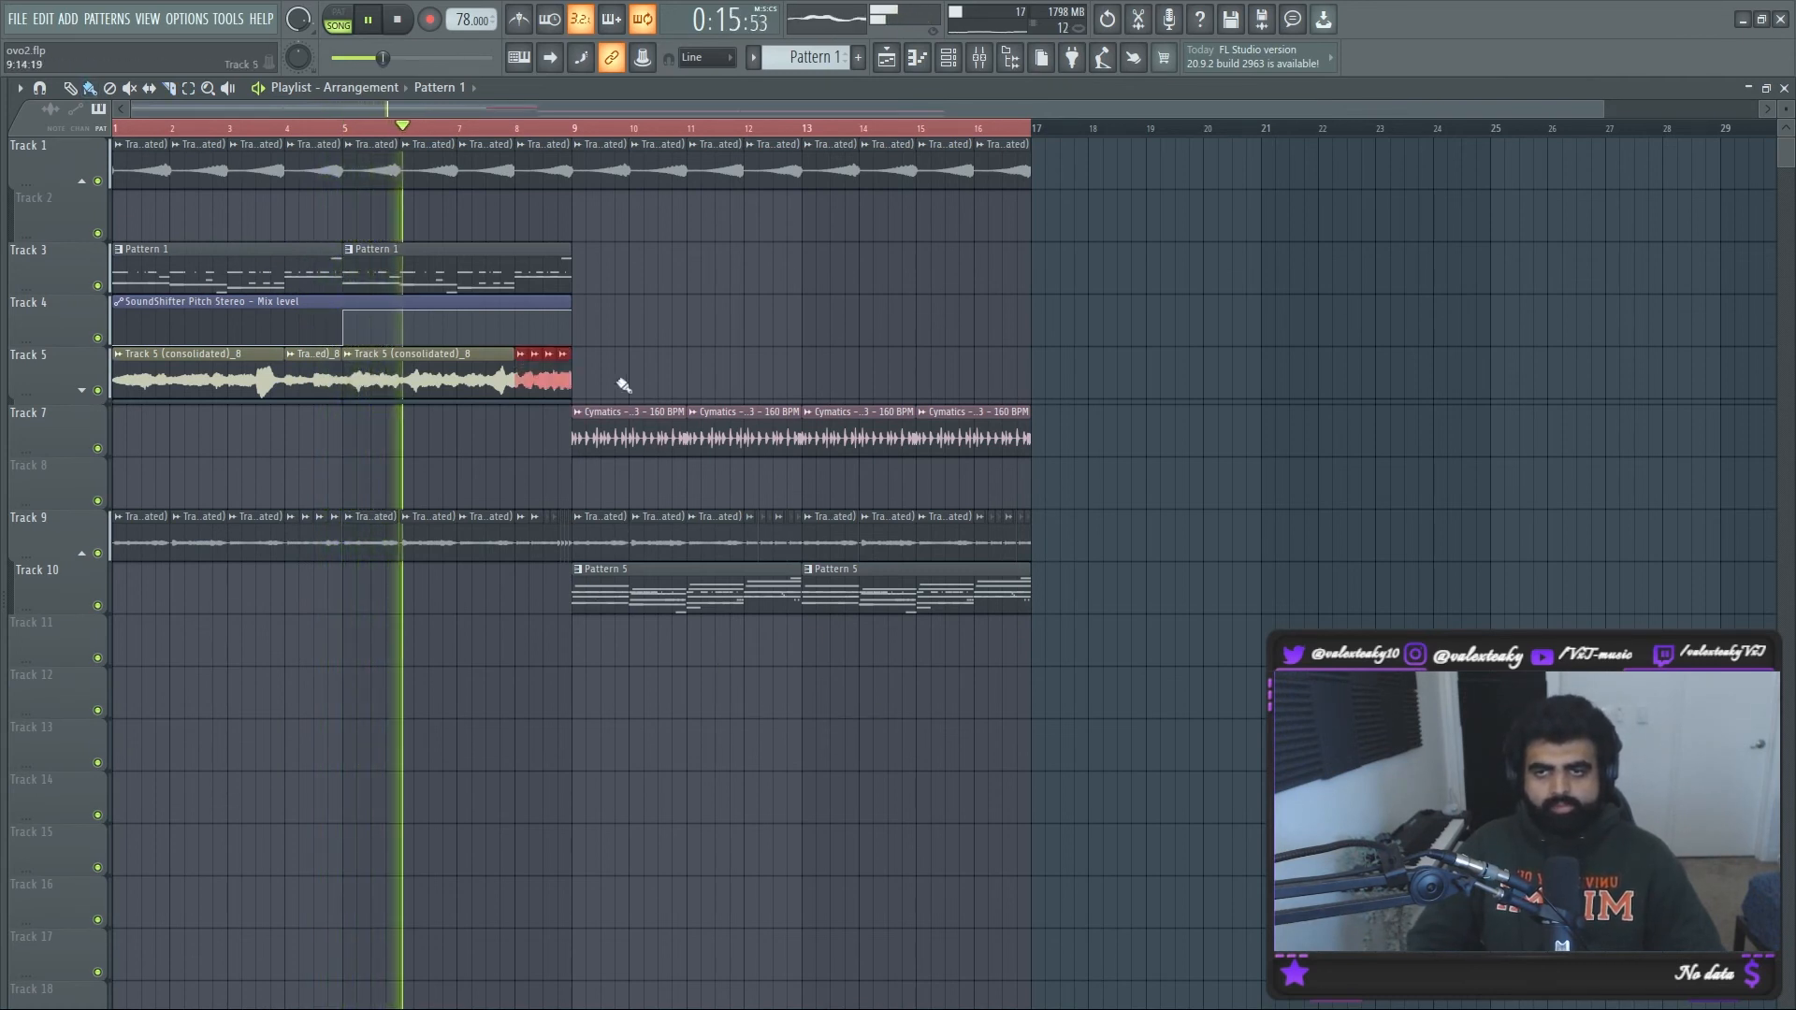
double_click(564, 374)
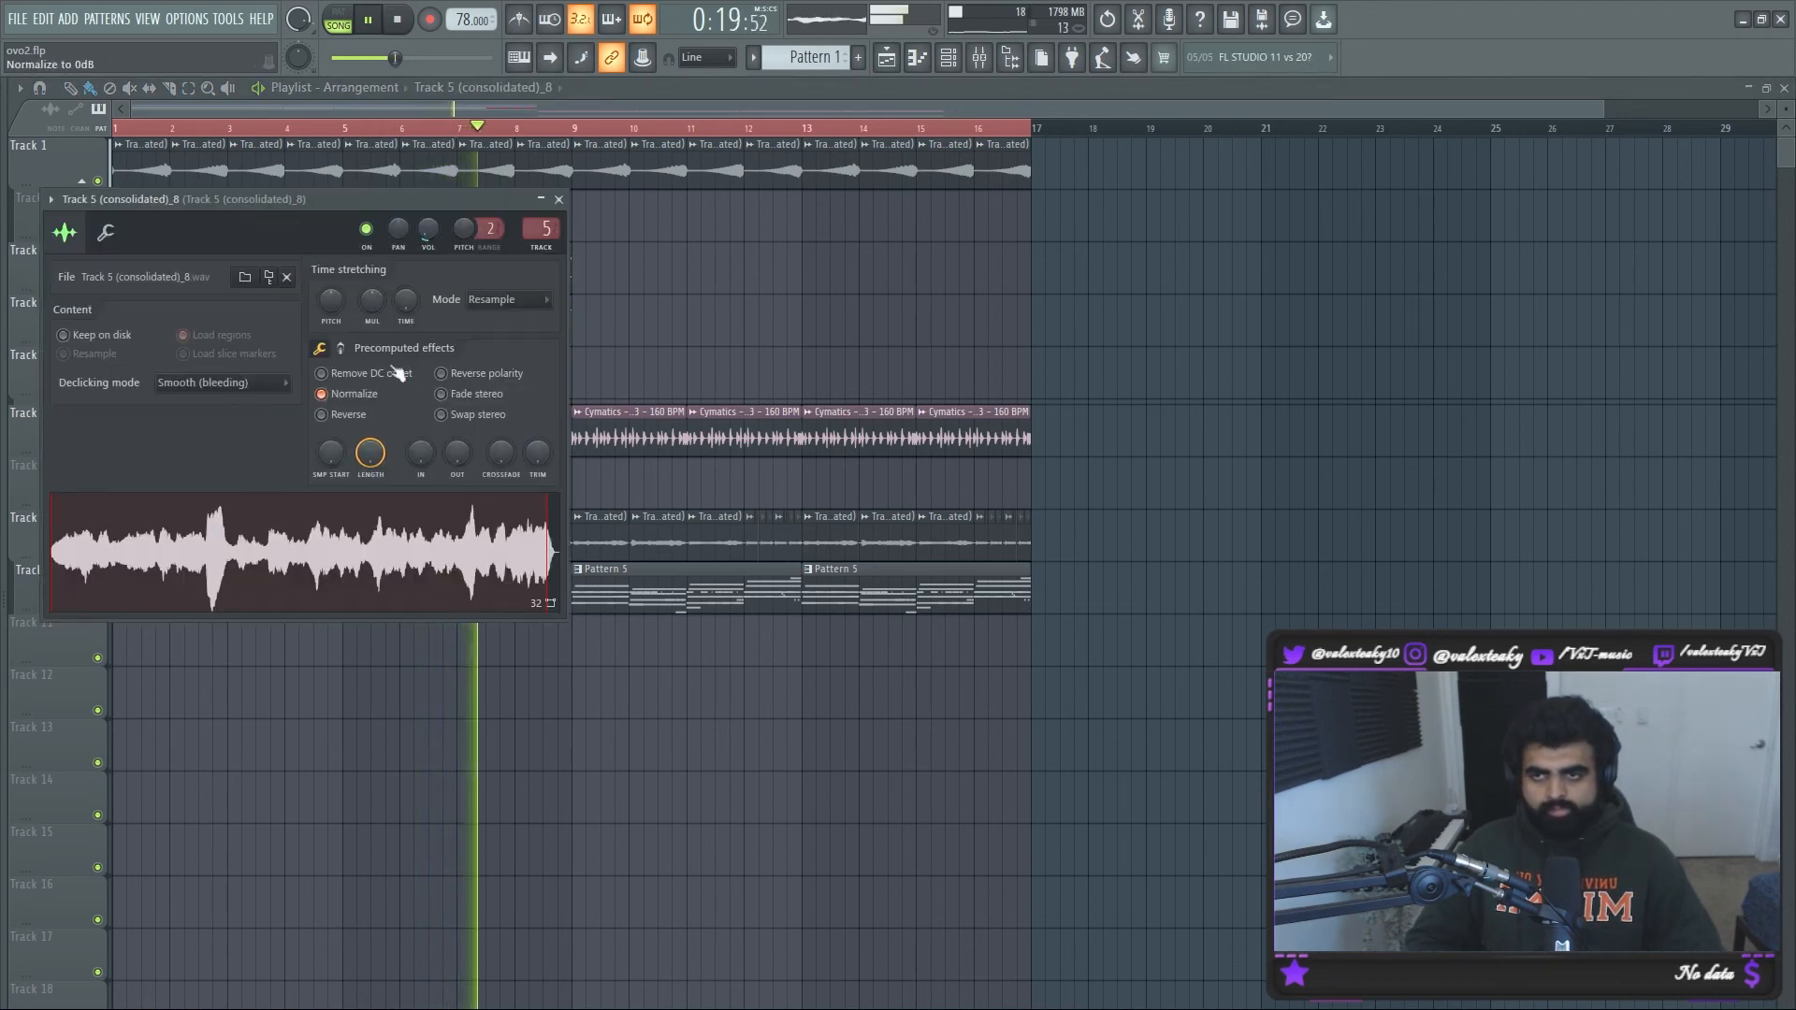
click(559, 200)
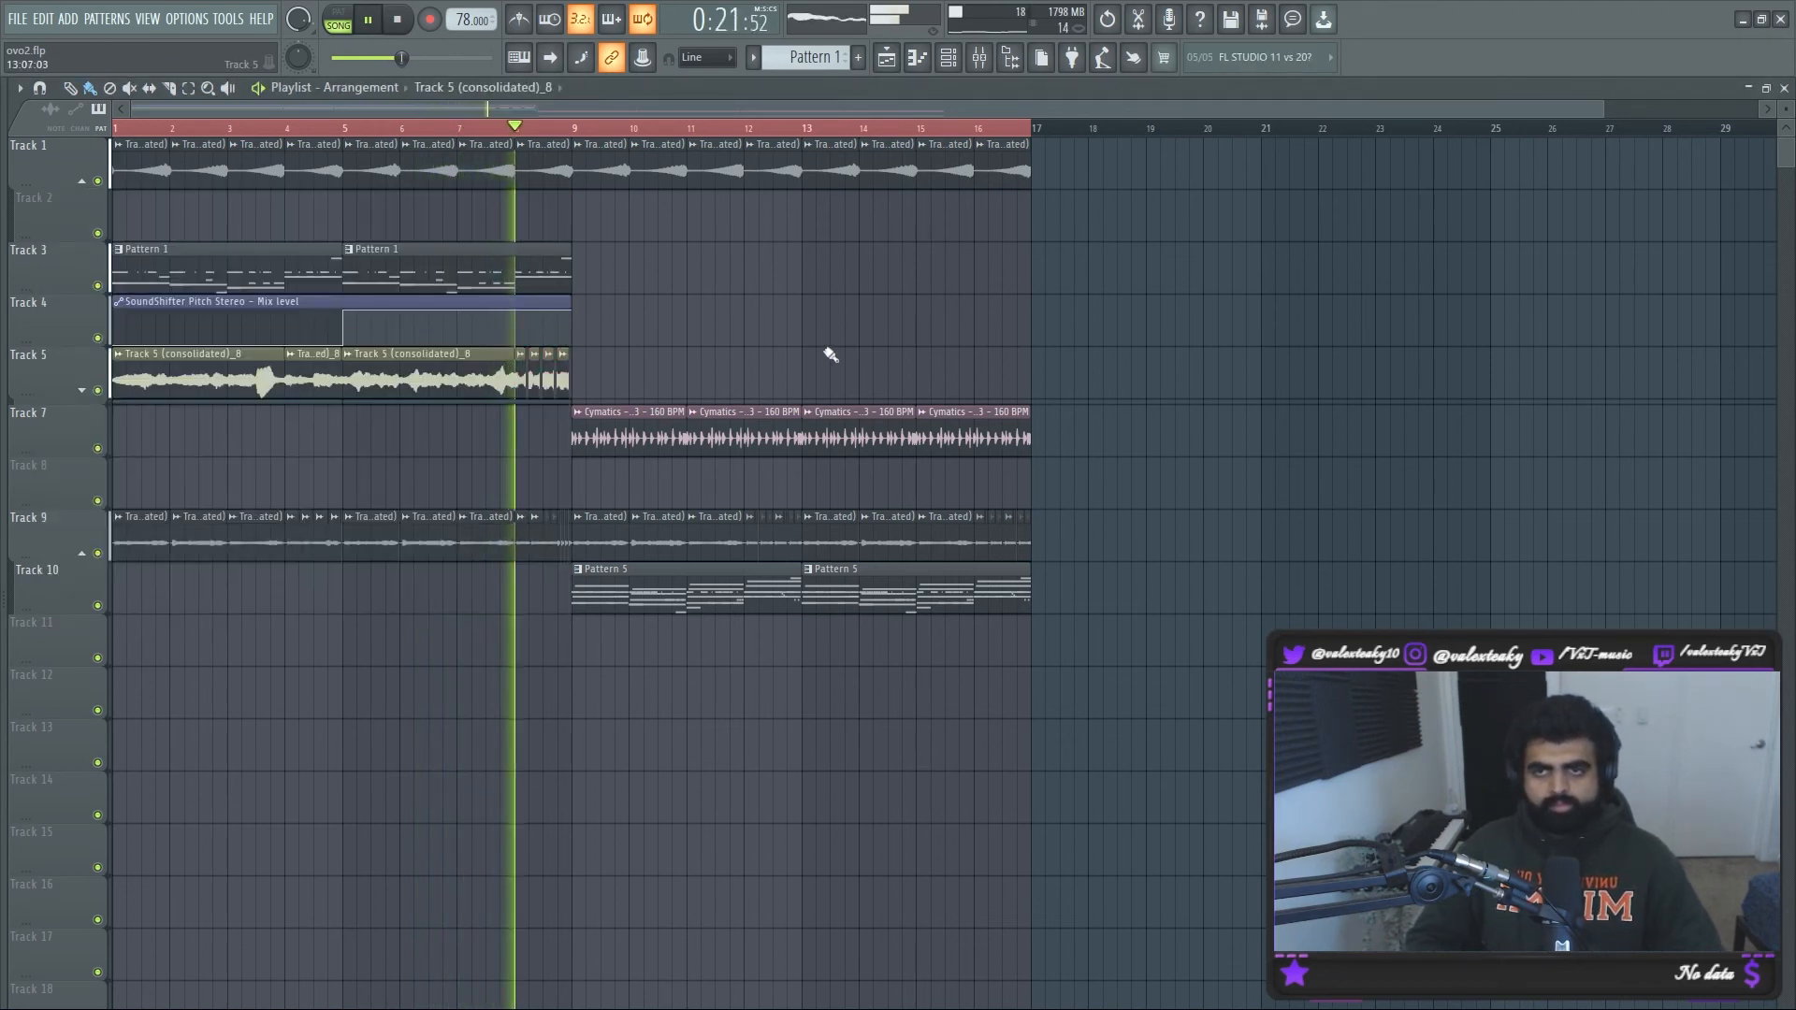